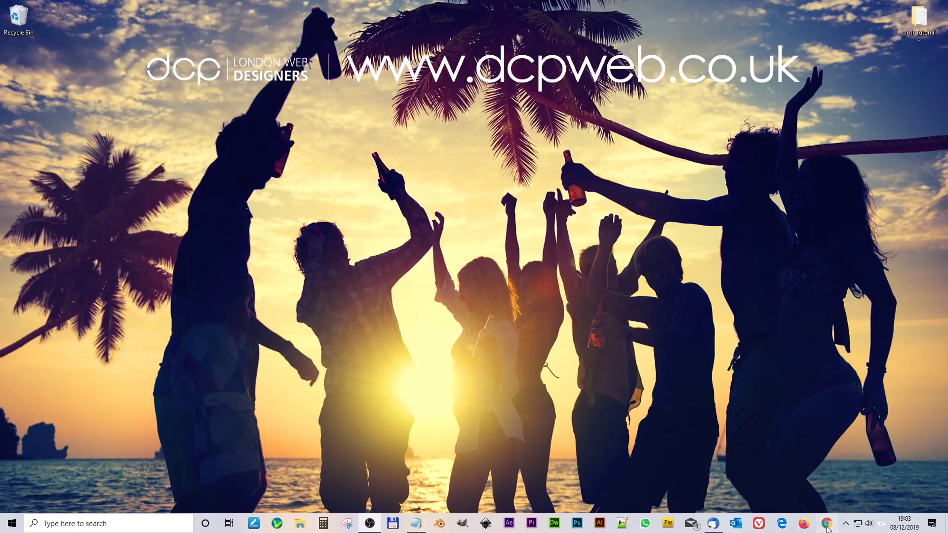
{"action": "left_click", "coordinate": [826, 523]}
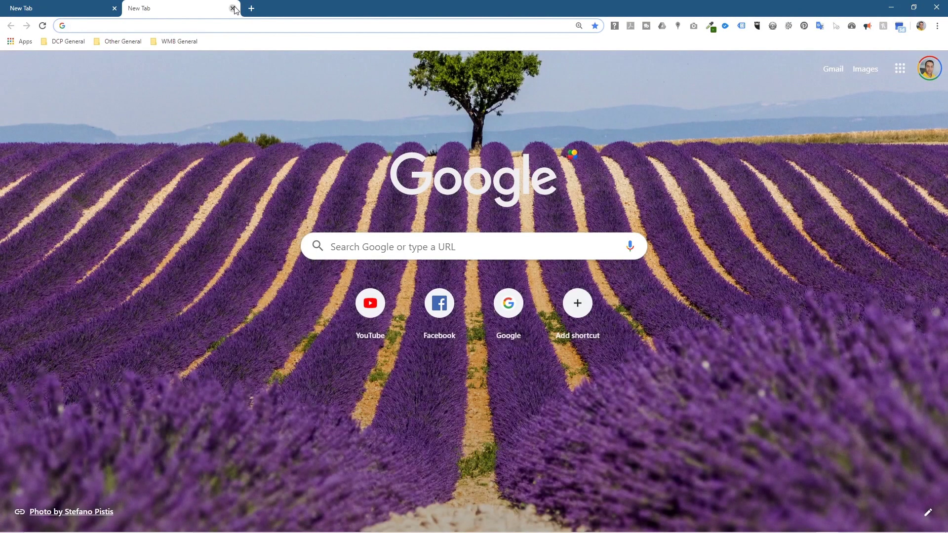
{"action": "left_click", "coordinate": [232, 8]}
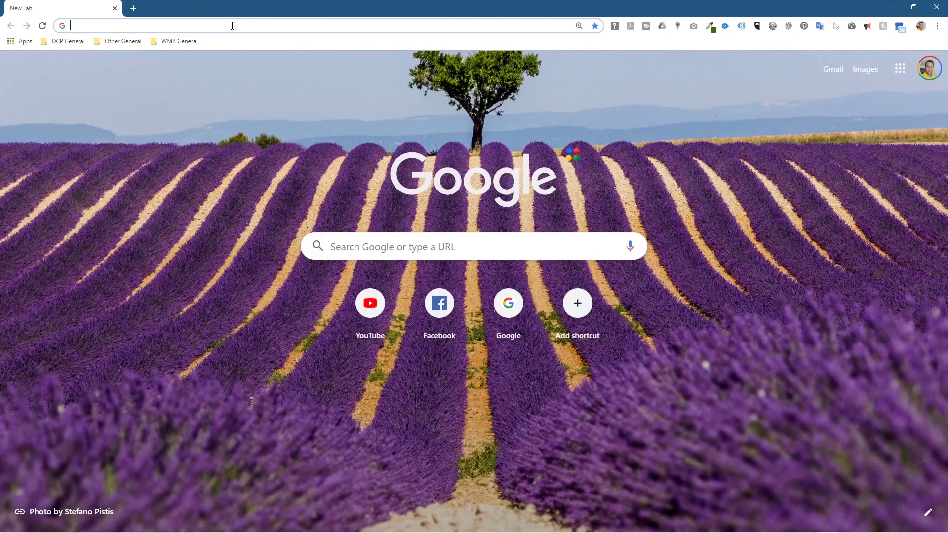
{"action": "left_click", "coordinate": [231, 26]}
{"action": "type", "text": "https://pixlr.com/"}
{"action": "key", "text": "Return"}
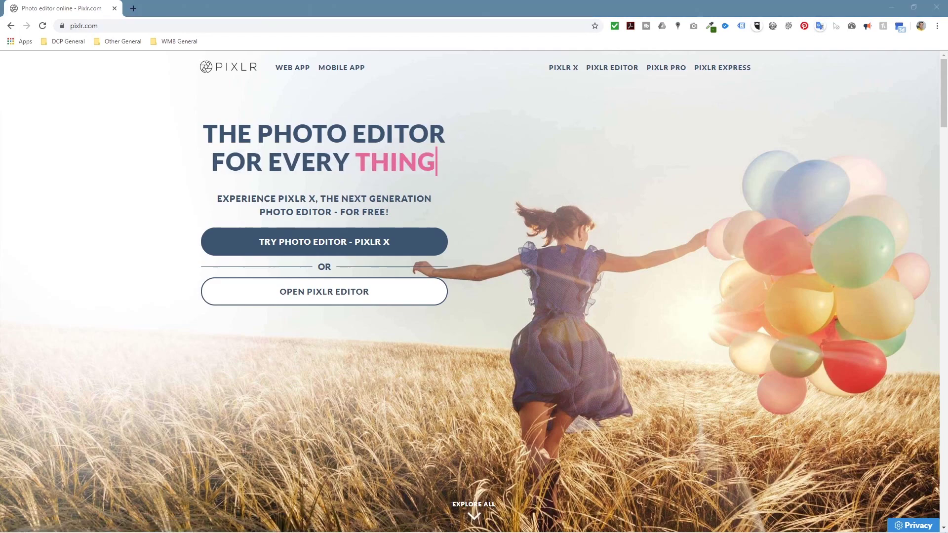
{"action": "key", "text": "ctrl+t"}
{"action": "type", "text": "https://unsplash.com/photos/4nulm-JUYFo"}
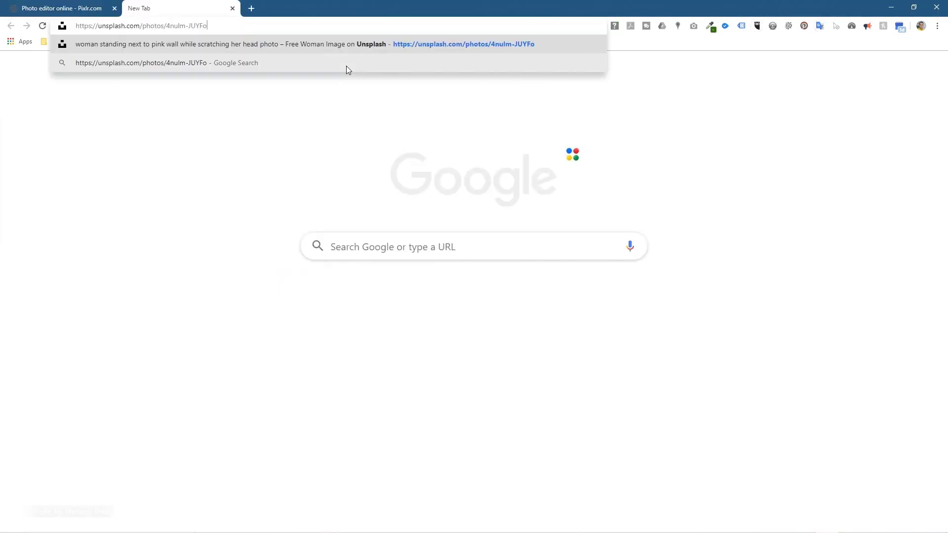
{"action": "key", "text": "Return"}
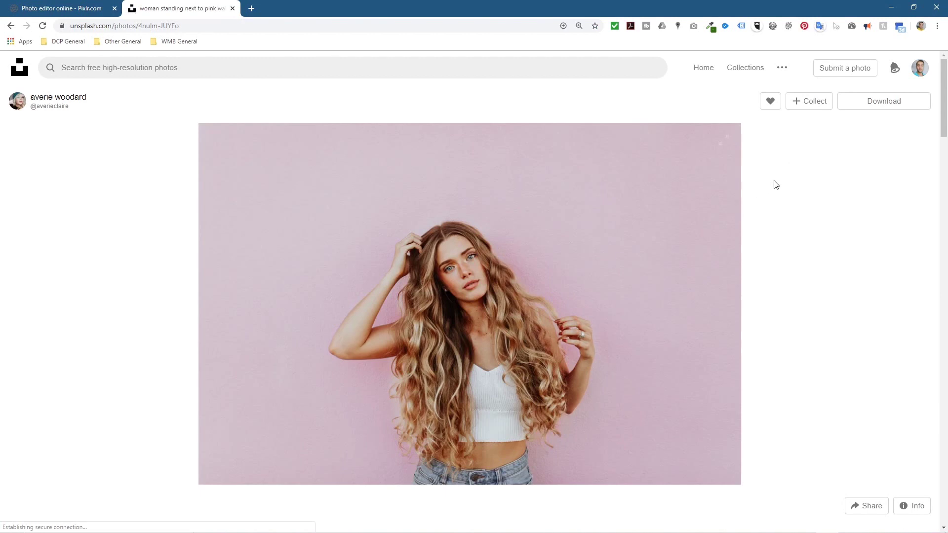
{"action": "left_click", "coordinate": [877, 104]}
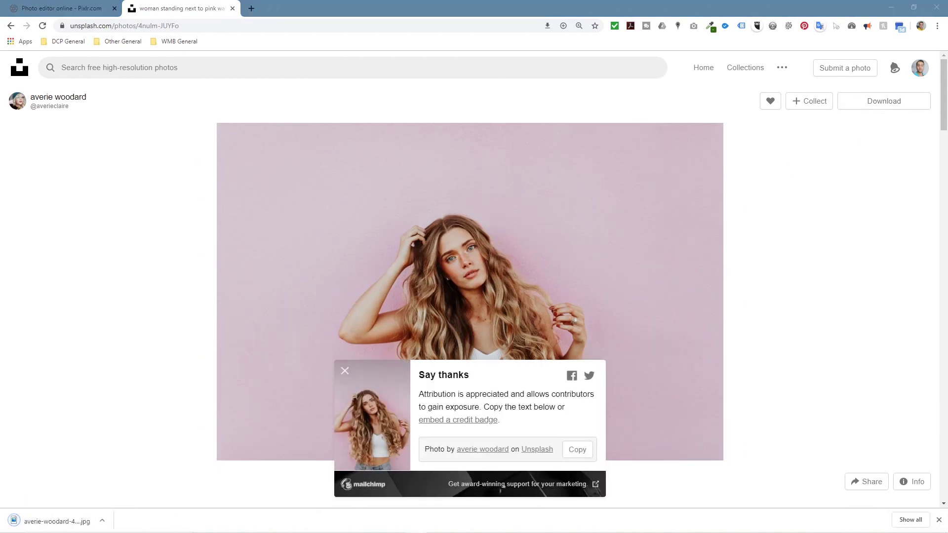
{"action": "key", "text": "ctrl+t"}
{"action": "type", "text": "https://pixabay.com/illustrations/eclipse-twilight-moon-sun-planet-1492818/"}
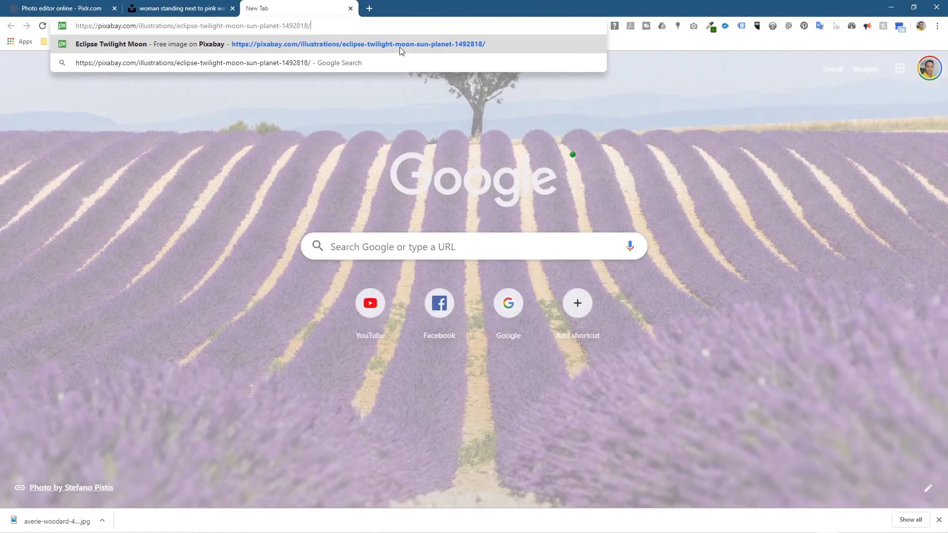
{"action": "key", "text": "Return"}
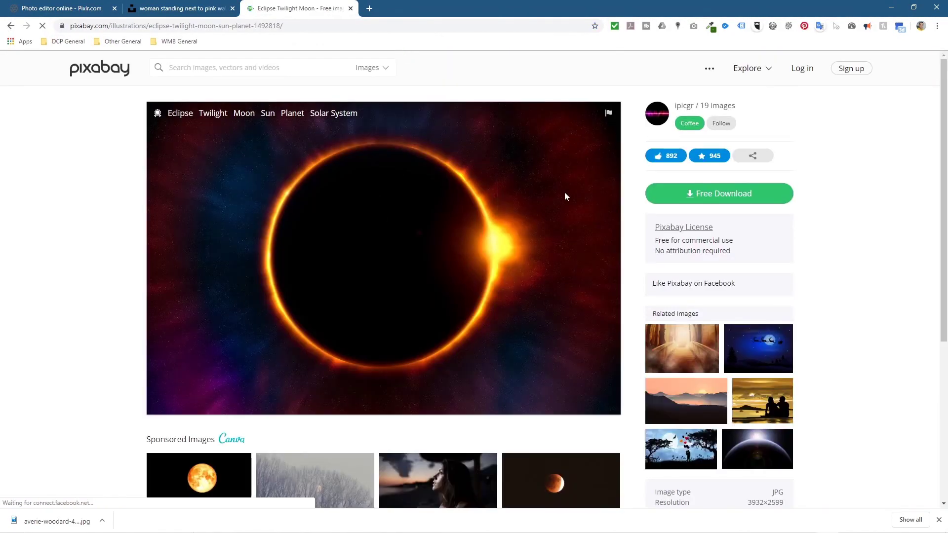
{"action": "left_click", "coordinate": [709, 195]}
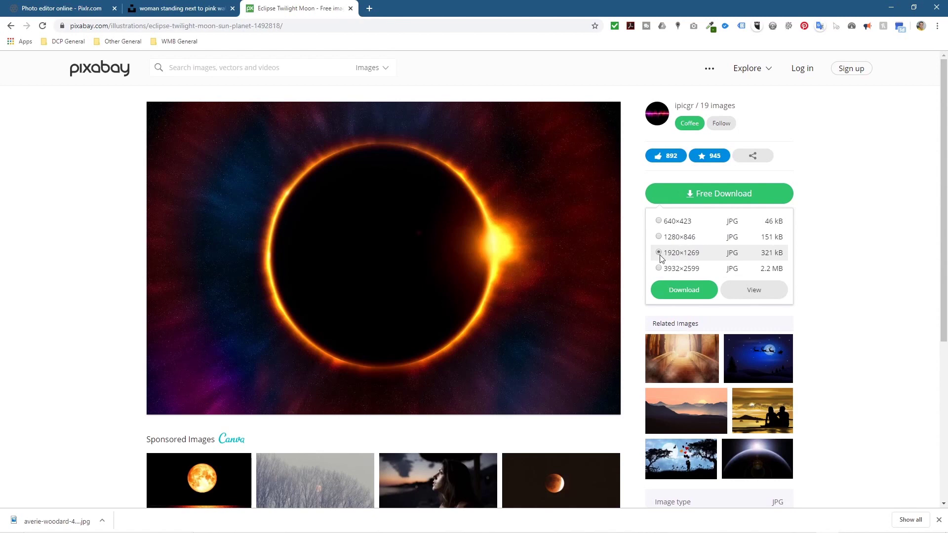
{"action": "left_click", "coordinate": [684, 291]}
{"action": "left_click", "coordinate": [409, 293]}
{"action": "left_click", "coordinate": [422, 331]}
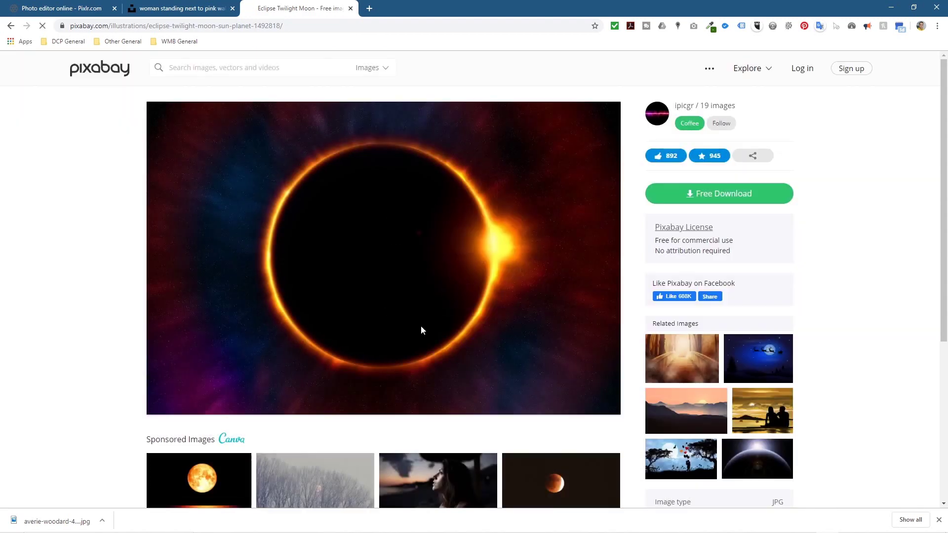
- Place the browser and the pixlr Tutorial folder side by side and copy both downloaded images into the folder
{"action": "key", "text": "super+Left"}
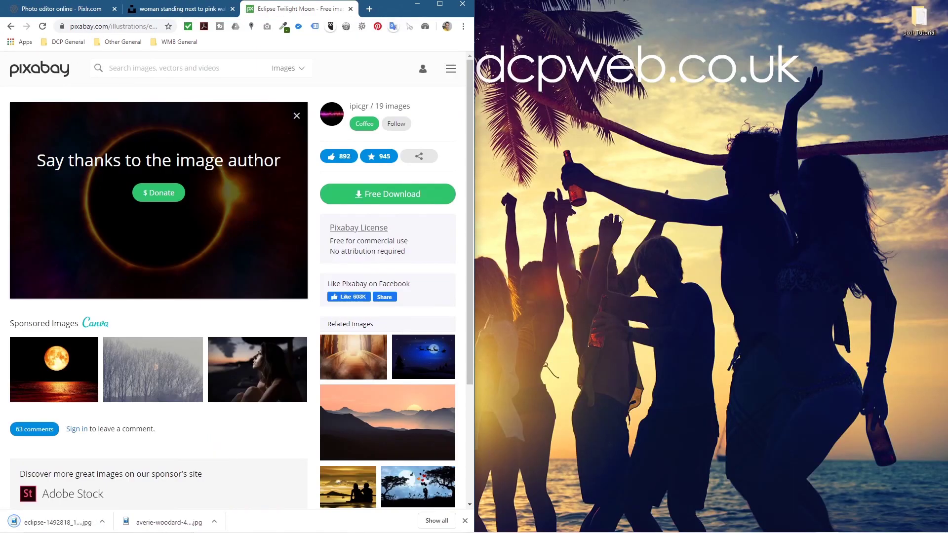
{"action": "double_click", "coordinate": [918, 20]}
{"action": "key", "text": "super+Right"}
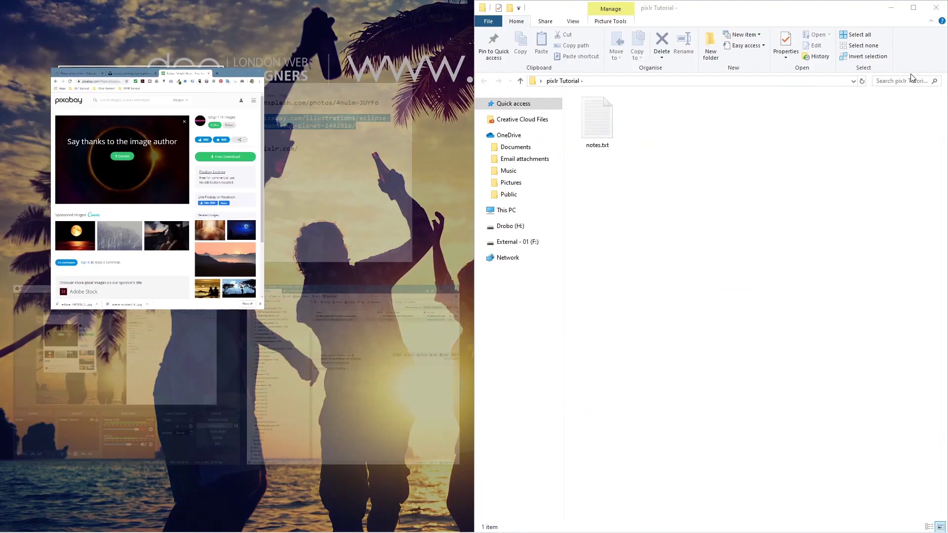
{"action": "left_click", "coordinate": [138, 163]}
{"action": "left_click_drag", "start_coordinate": [166, 525], "coordinate": [697, 292]}
{"action": "left_click_drag", "start_coordinate": [74, 522], "coordinate": [691, 303]}
{"action": "left_click", "coordinate": [716, 163]}
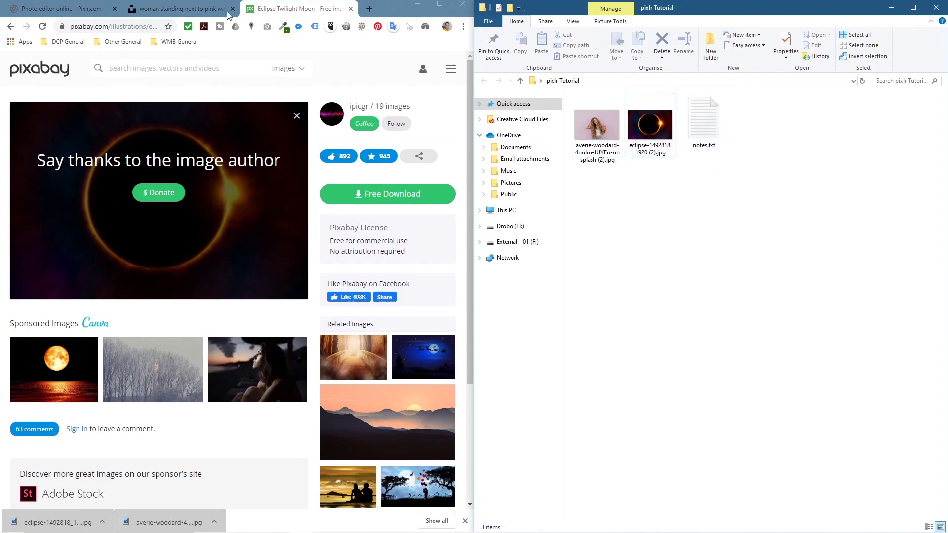
- Return to the Pixlr page, maximize the browser and launch the Pixlr X photo editor
{"action": "left_click", "coordinate": [94, 8]}
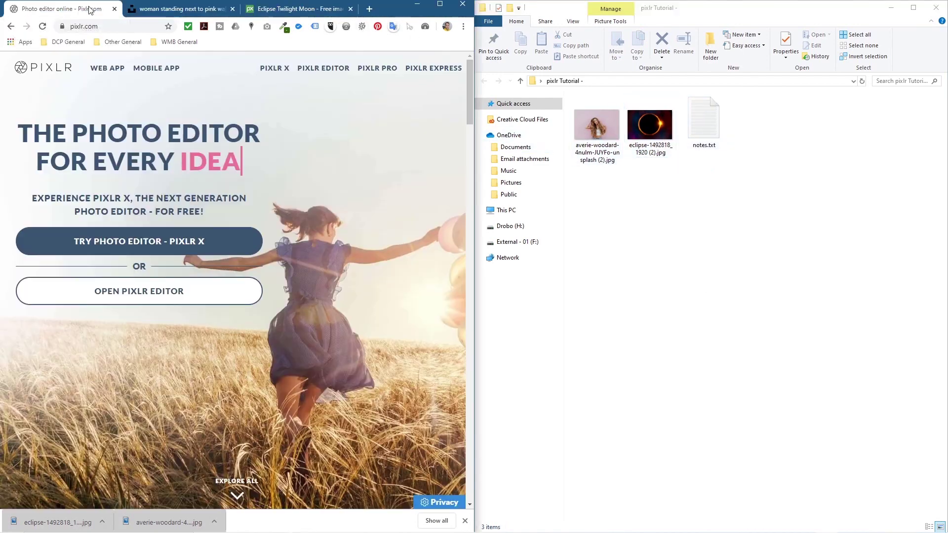
{"action": "left_click", "coordinate": [444, 8]}
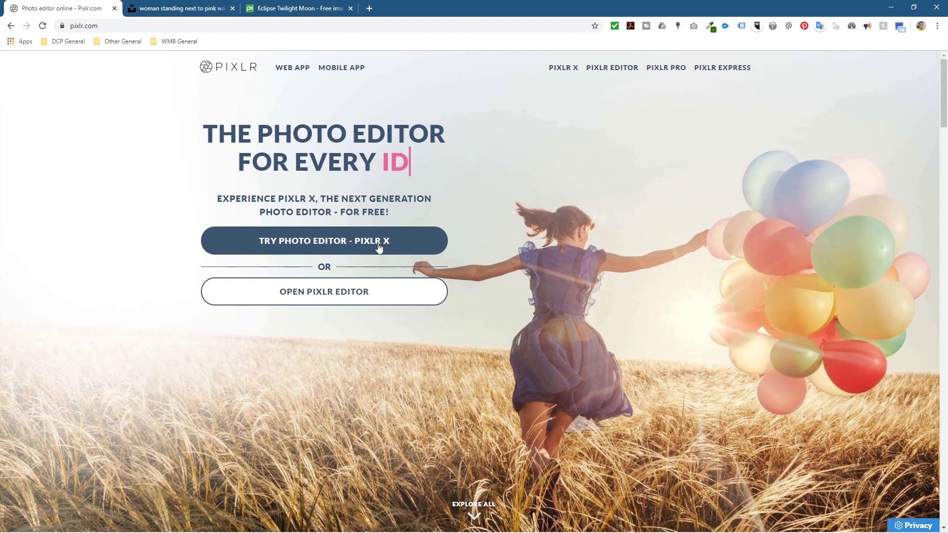
{"action": "left_click", "coordinate": [376, 245]}
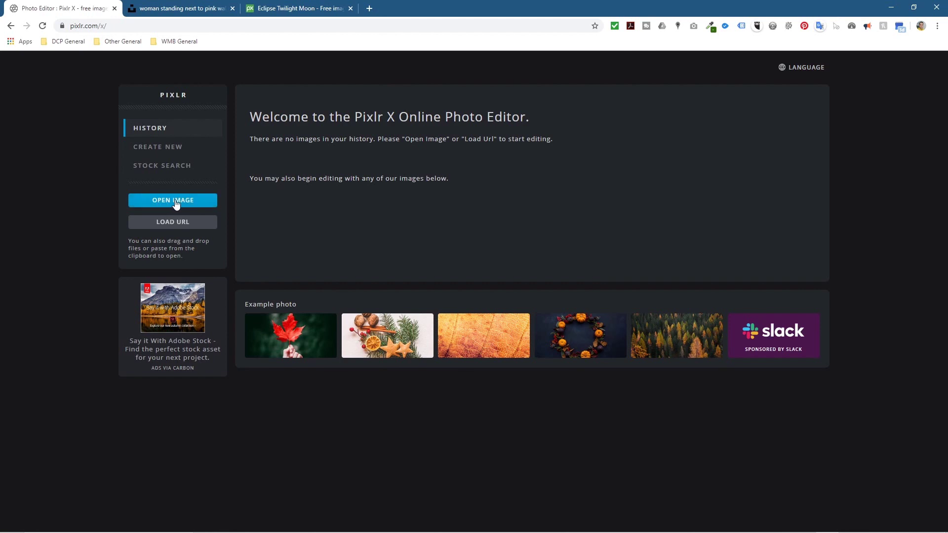
- Open the woman photo from the pixlr Tutorial folder, pre-resized to Full HD (max 1920 px), and show the editor full screen
{"action": "left_click", "coordinate": [176, 204]}
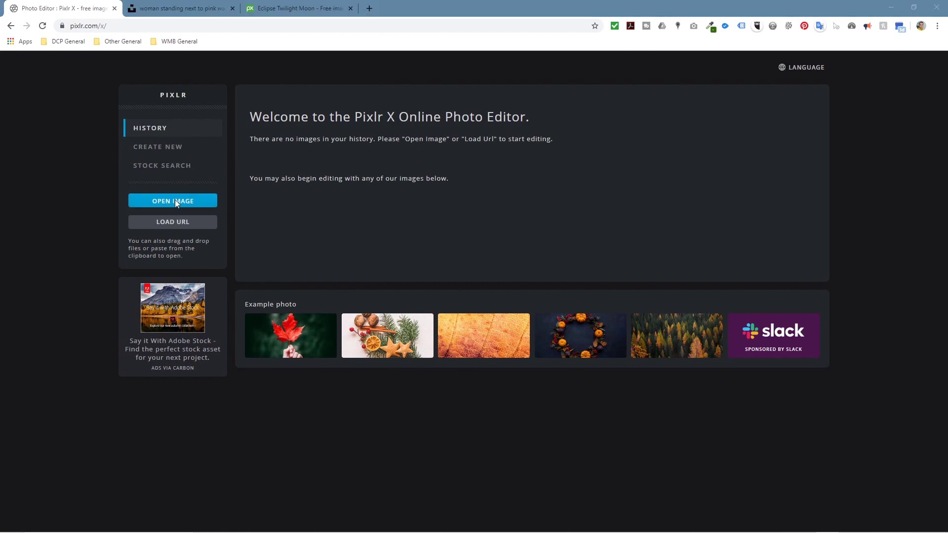
{"action": "left_click", "coordinate": [134, 77]}
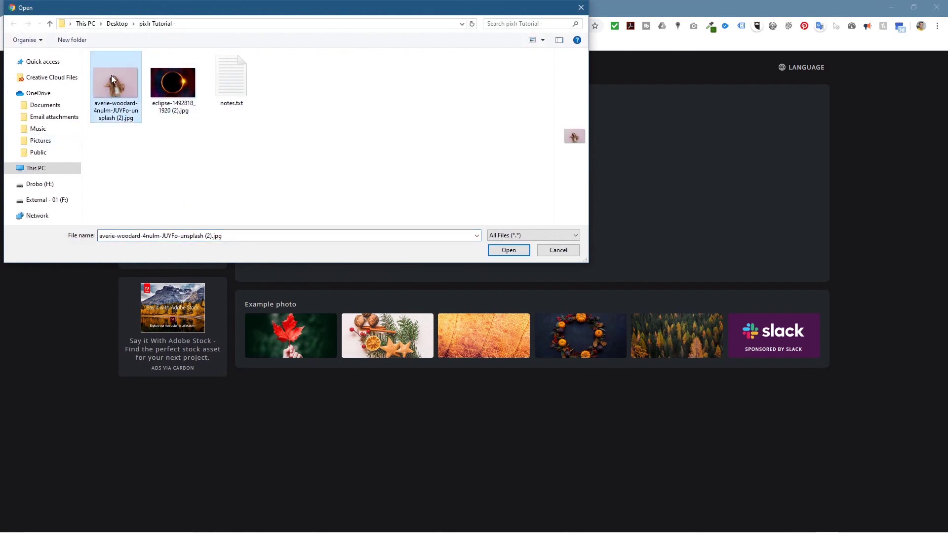
{"action": "left_click", "coordinate": [508, 251]}
{"action": "left_click_drag", "start_coordinate": [505, 232], "coordinate": [551, 232]}
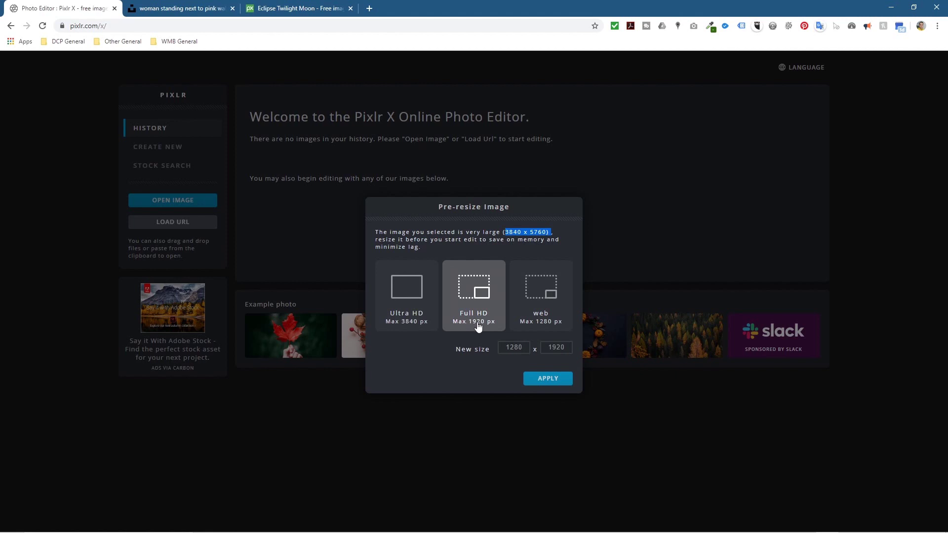
{"action": "left_click", "coordinate": [546, 379]}
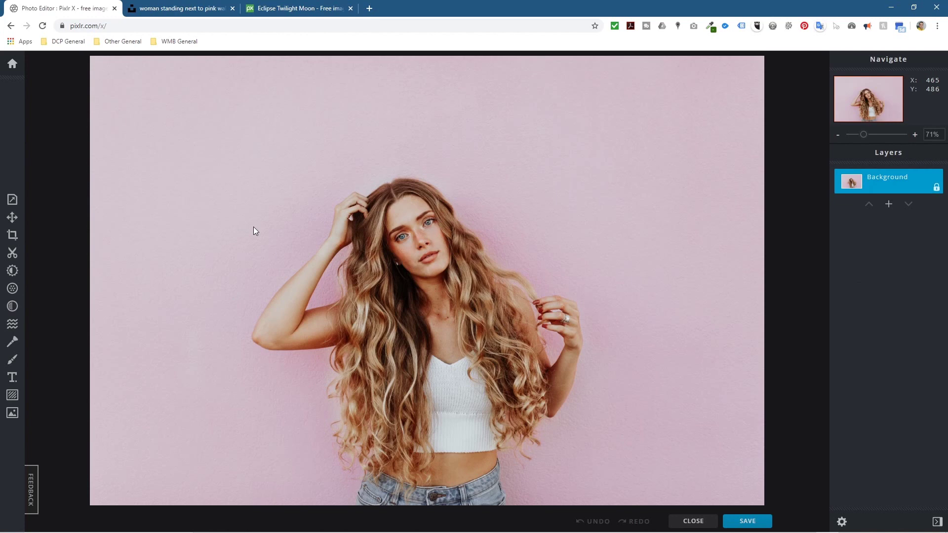
{"action": "key", "text": "F11"}
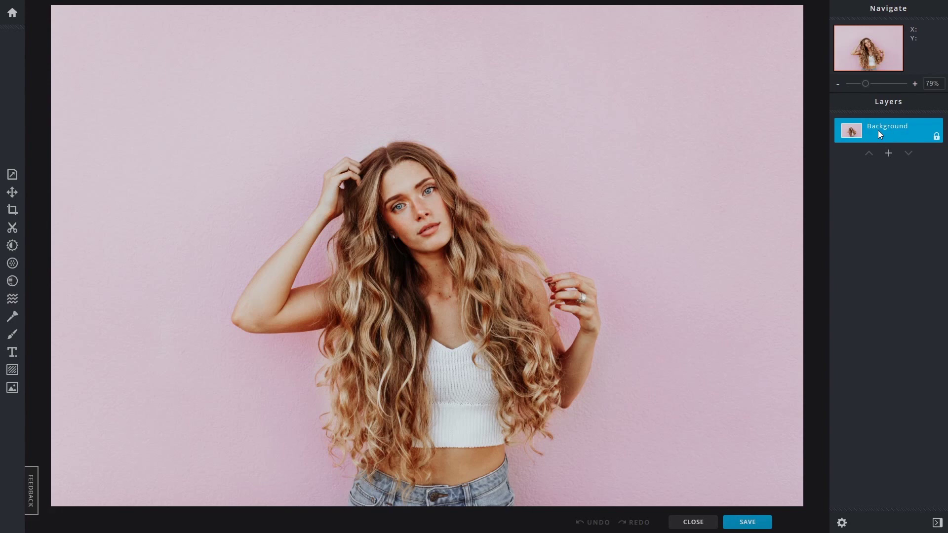
- Look at the image's canvas size settings and close them without changes
{"action": "left_click", "coordinate": [12, 177]}
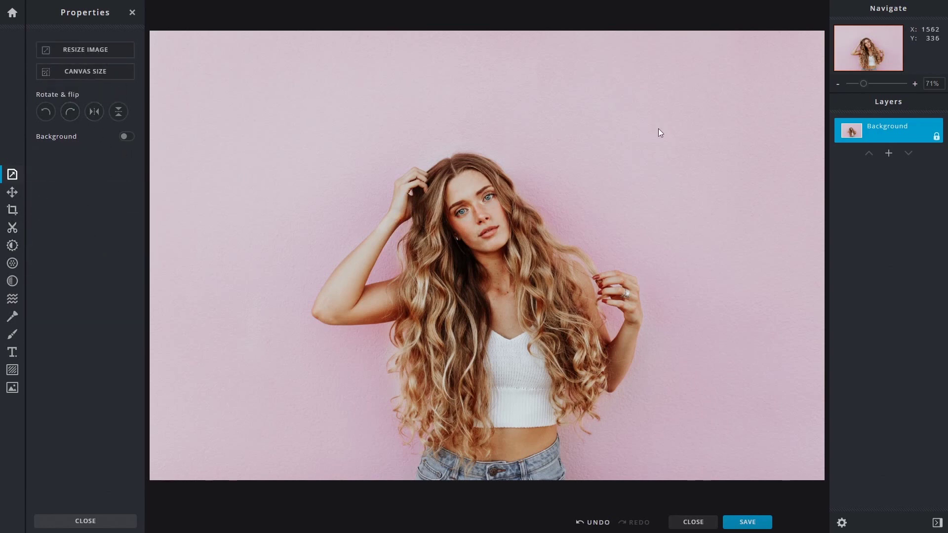
{"action": "left_click", "coordinate": [85, 72]}
{"action": "left_click", "coordinate": [558, 184]}
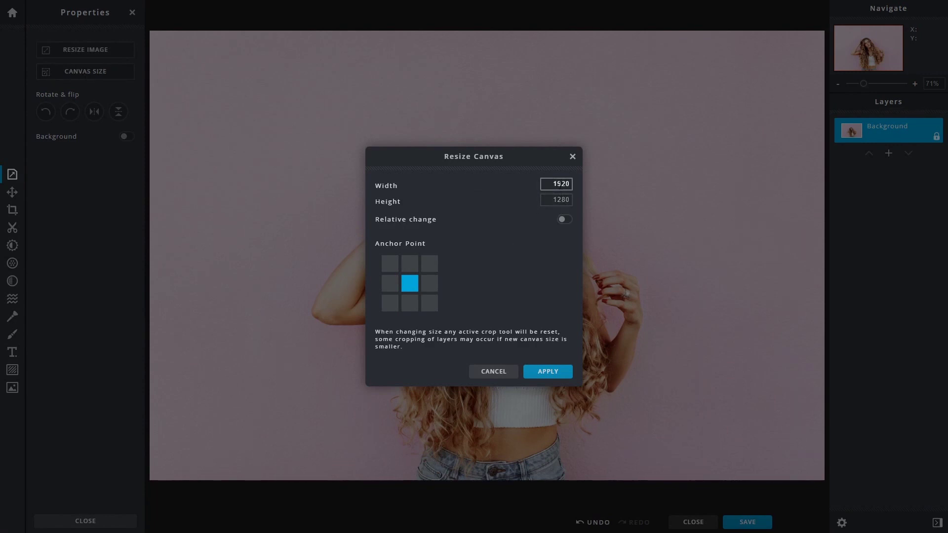
{"action": "left_click", "coordinate": [573, 156]}
- Rotate the image right by four quarter turns, back to its original orientation
{"action": "left_click", "coordinate": [66, 113]}
{"action": "left_click", "coordinate": [65, 113]}
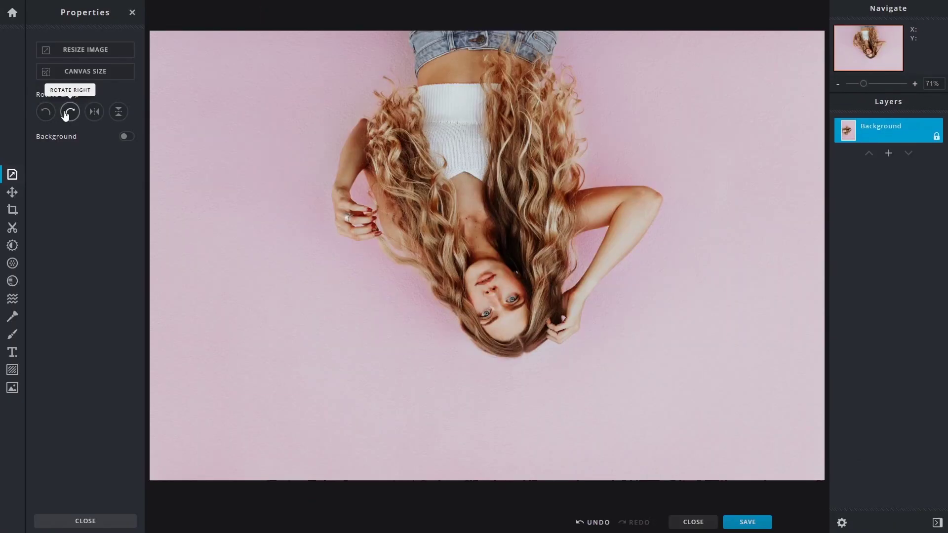
{"action": "left_click", "coordinate": [65, 113]}
{"action": "left_click", "coordinate": [66, 113]}
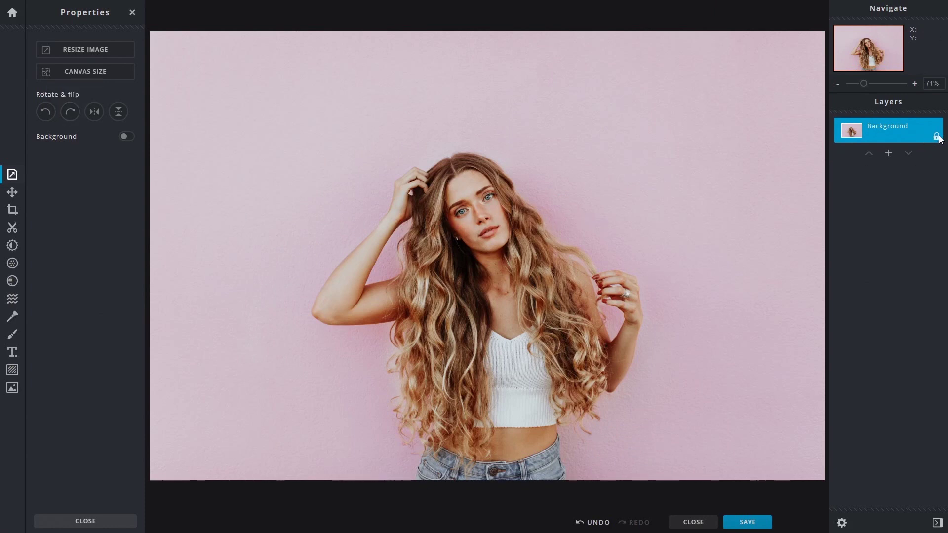
- Add the file eclipse-1492818_1920 (2).jpg as a new image layer above the Background layer
{"action": "right_click", "coordinate": [885, 133]}
{"action": "left_click", "coordinate": [883, 124]}
{"action": "left_click", "coordinate": [889, 154]}
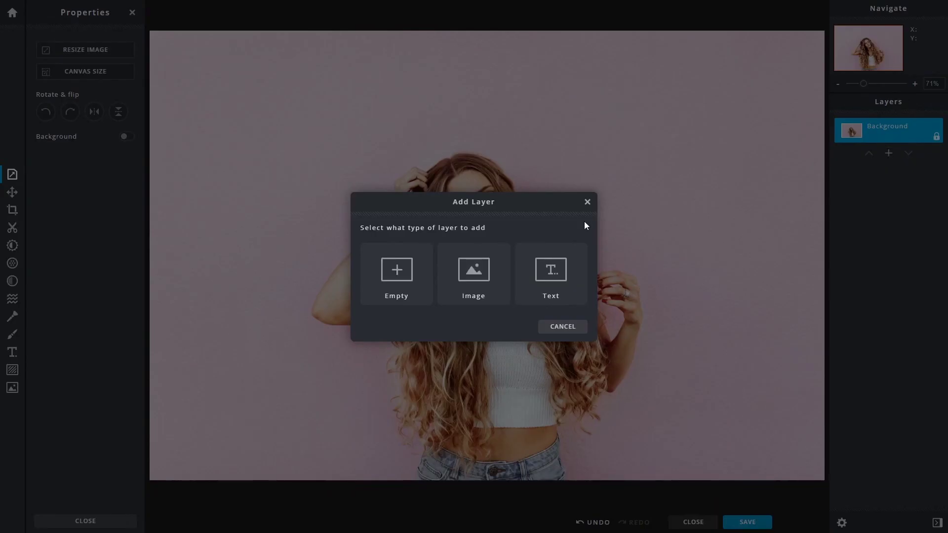
{"action": "left_click", "coordinate": [480, 274]}
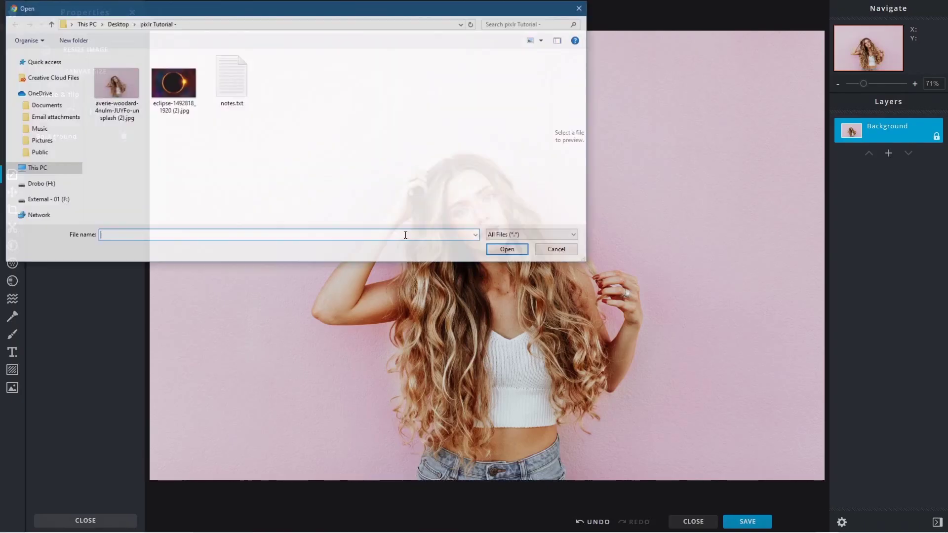
{"action": "left_click", "coordinate": [175, 102]}
{"action": "left_click", "coordinate": [510, 251]}
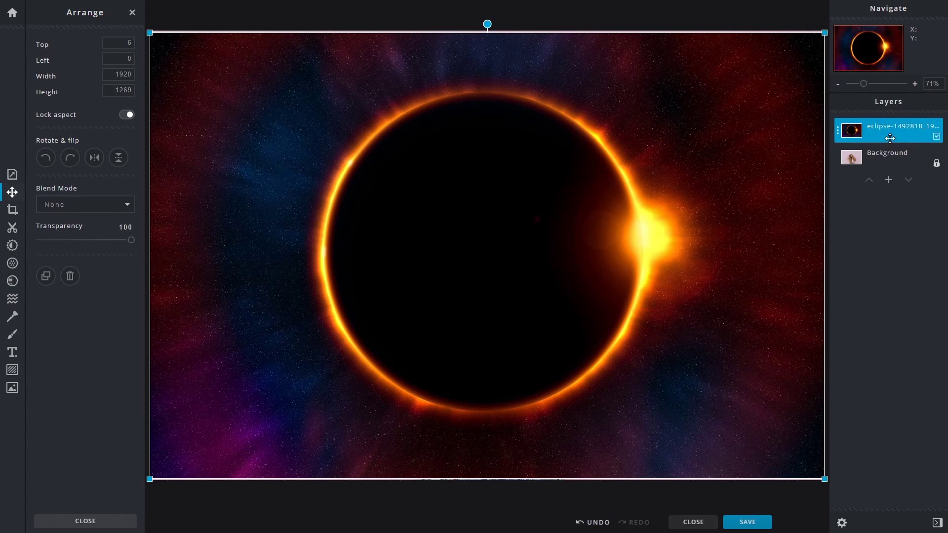
- Unlock the Background layer, move the eclipse layer beneath it, and select the Background layer
{"action": "left_click", "coordinate": [892, 156]}
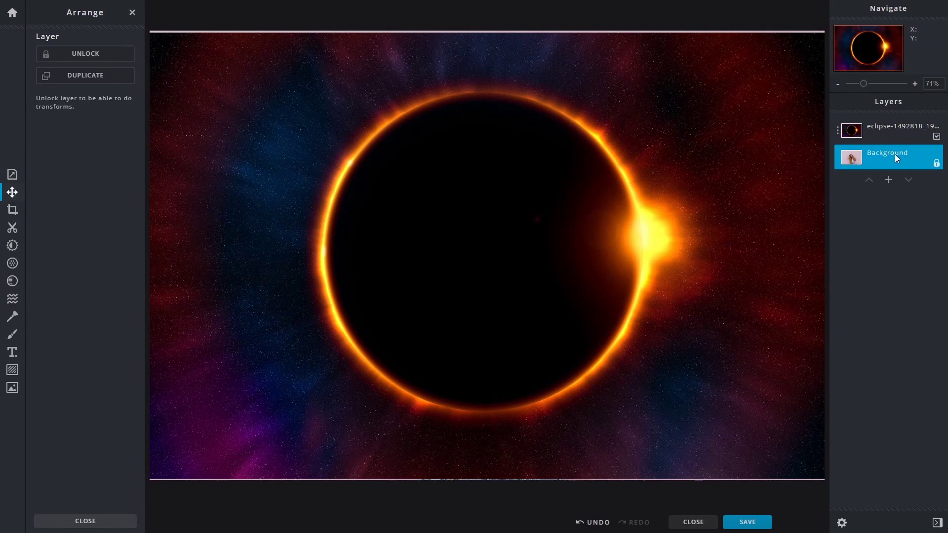
{"action": "left_click", "coordinate": [92, 53]}
{"action": "left_click", "coordinate": [886, 129]}
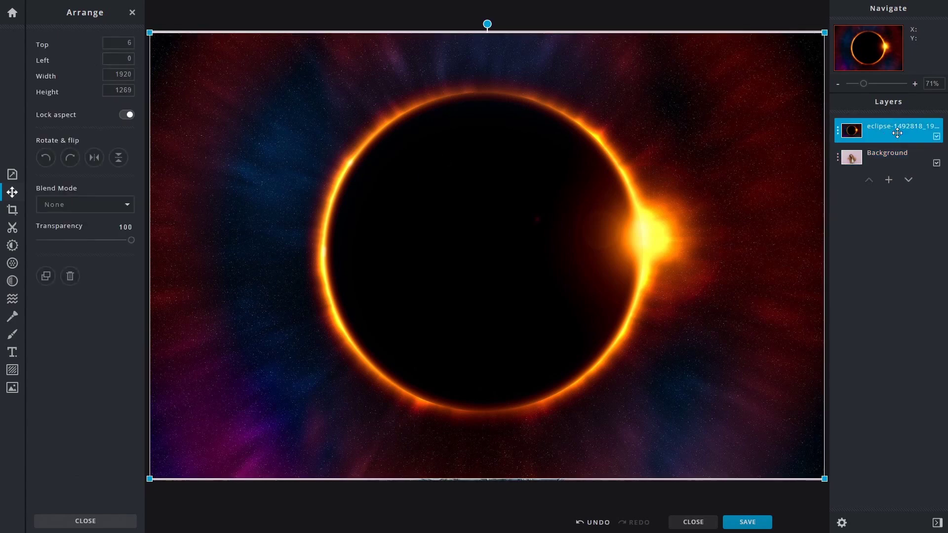
{"action": "left_click_drag", "start_coordinate": [895, 130], "coordinate": [895, 157]}
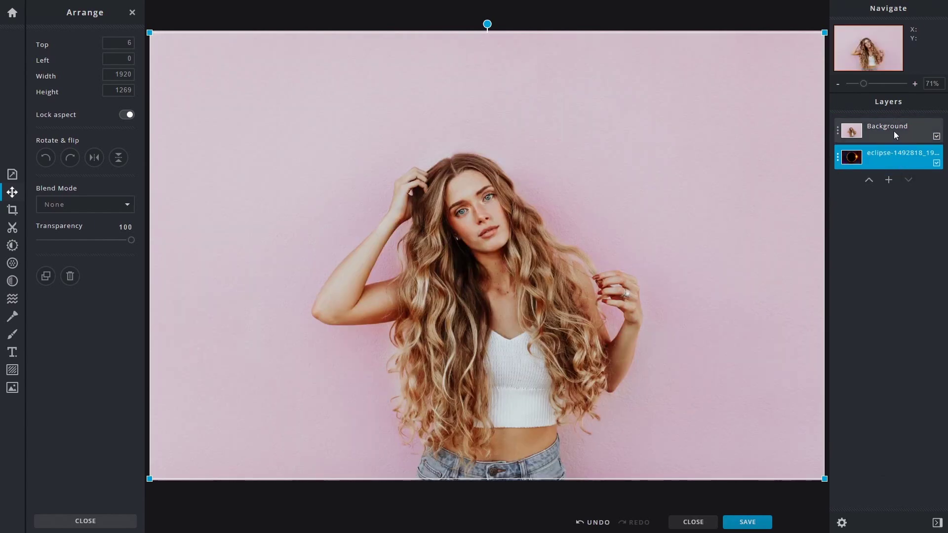
{"action": "left_click", "coordinate": [895, 132]}
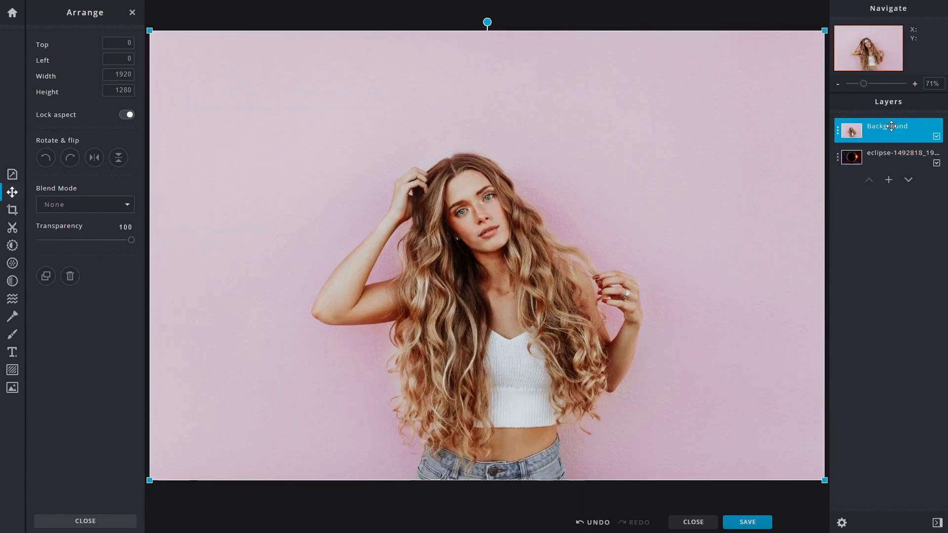
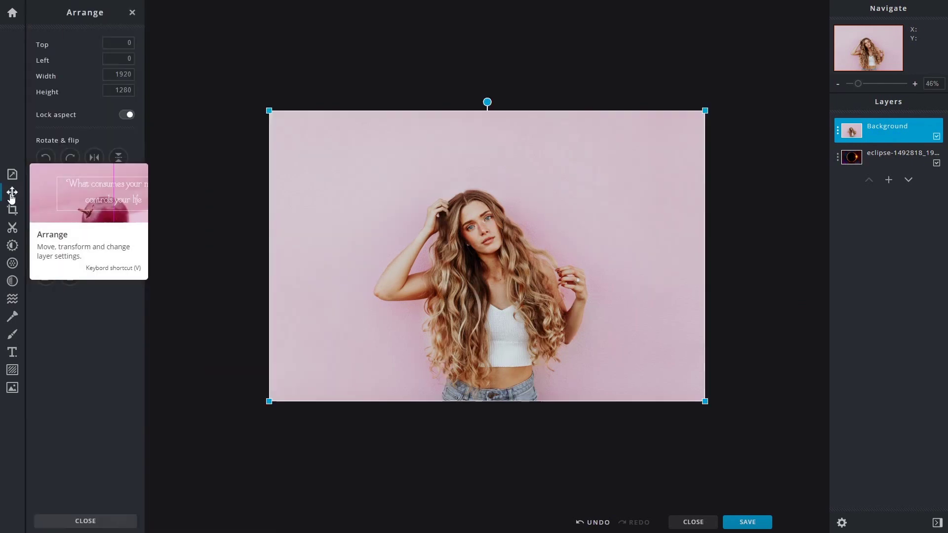
- Look through the blend modes and the layer options available for the Background layer
{"action": "left_click", "coordinate": [73, 205]}
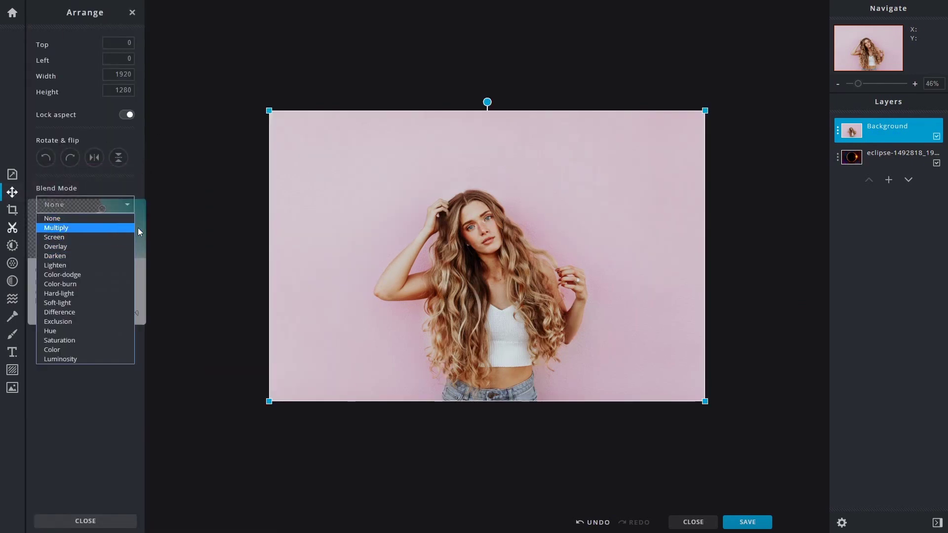
{"action": "left_click", "coordinate": [838, 133]}
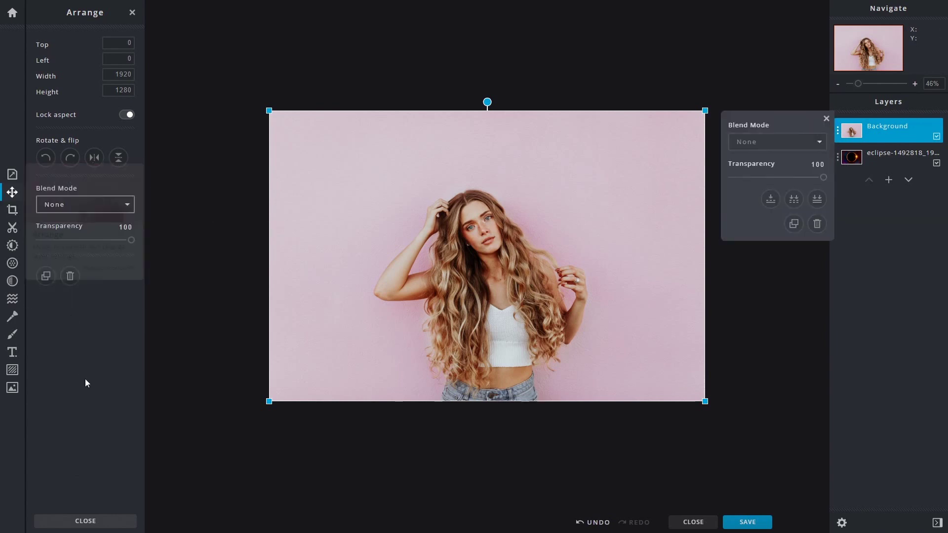
- Set the Background layer's blend mode to Screen and toggle the layer's visibility off and on to compare
{"action": "left_click", "coordinate": [86, 205]}
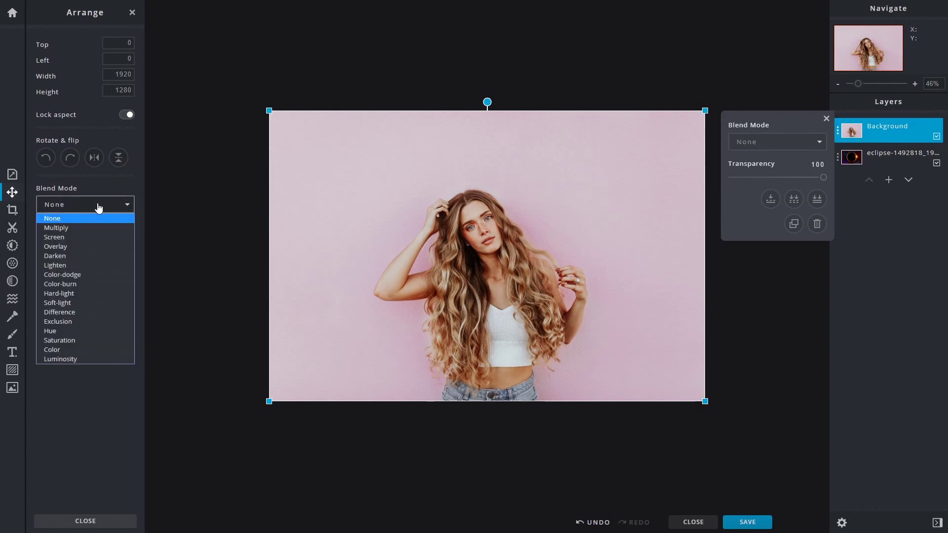
{"action": "left_click", "coordinate": [70, 238]}
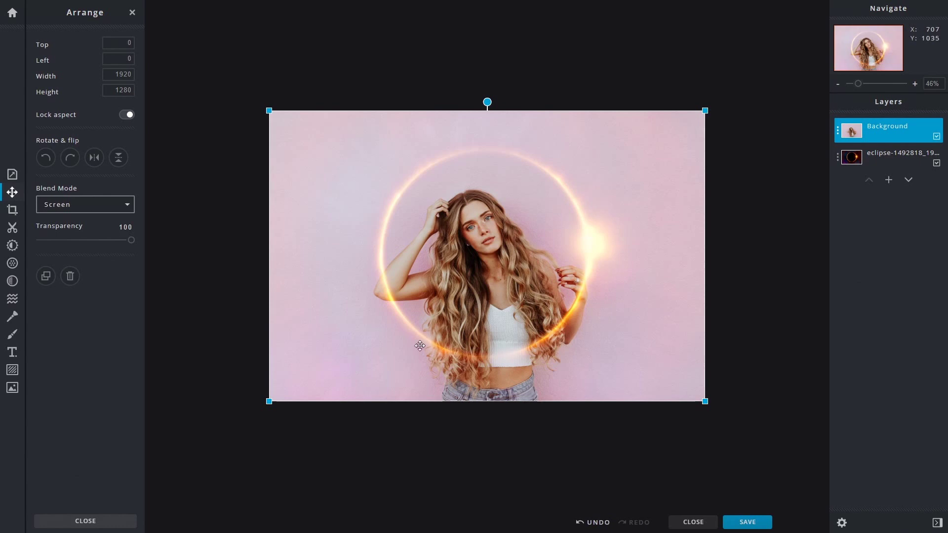
{"action": "left_click", "coordinate": [936, 137]}
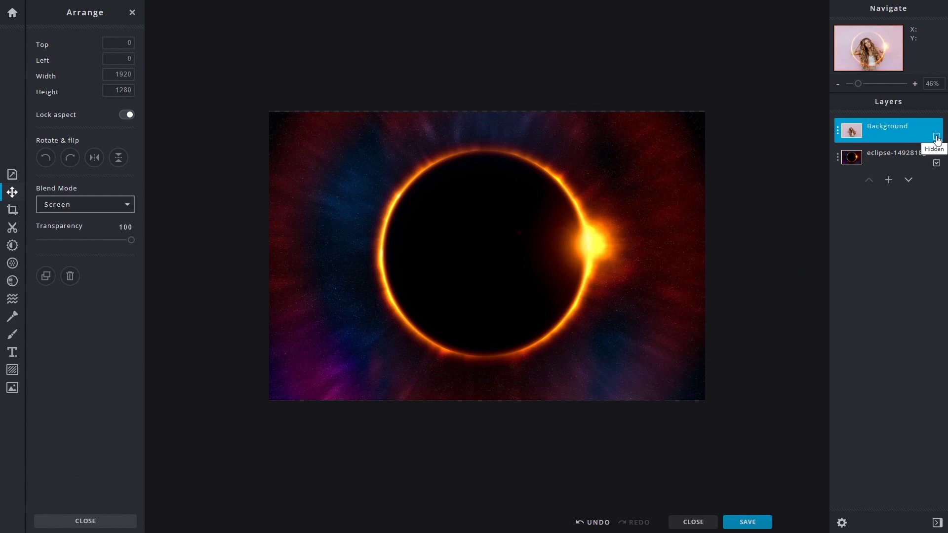
{"action": "left_click", "coordinate": [937, 138]}
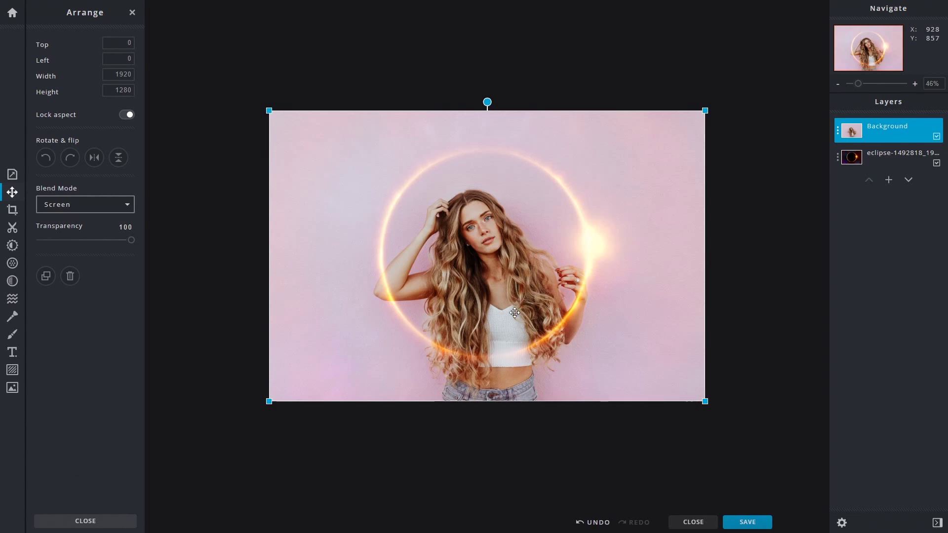
- Enlarge the eclipse layer to 2626 × 1736 and center it horizontally behind the woman at Top -70, Left -353
{"action": "left_click", "coordinate": [894, 152]}
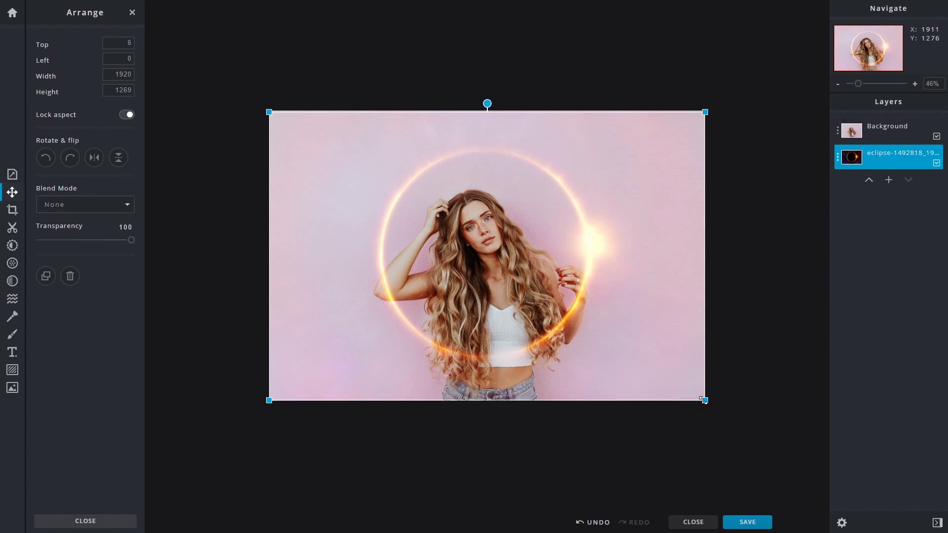
{"action": "left_click_drag", "start_coordinate": [704, 400], "coordinate": [832, 485]}
{"action": "left_click_drag", "start_coordinate": [751, 398], "coordinate": [690, 391]}
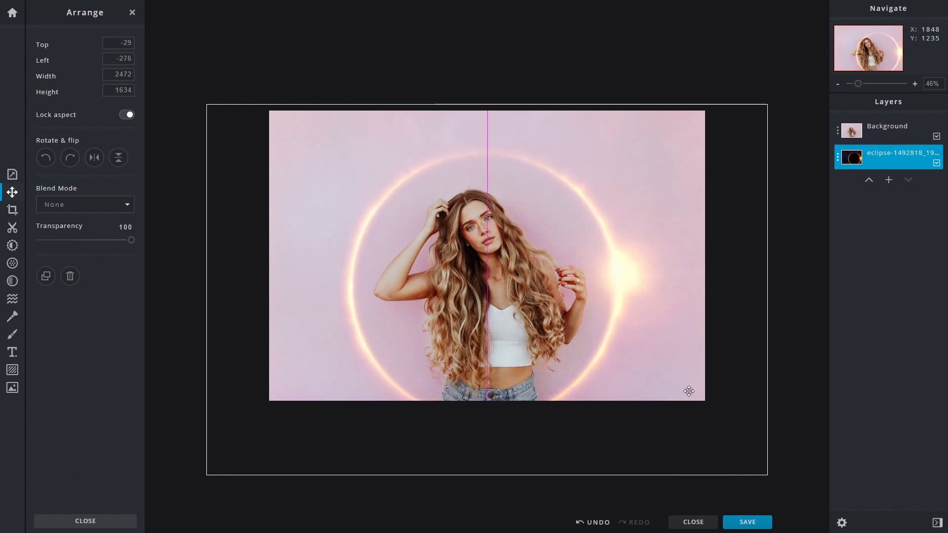
{"action": "left_click_drag", "start_coordinate": [689, 391], "coordinate": [693, 392]}
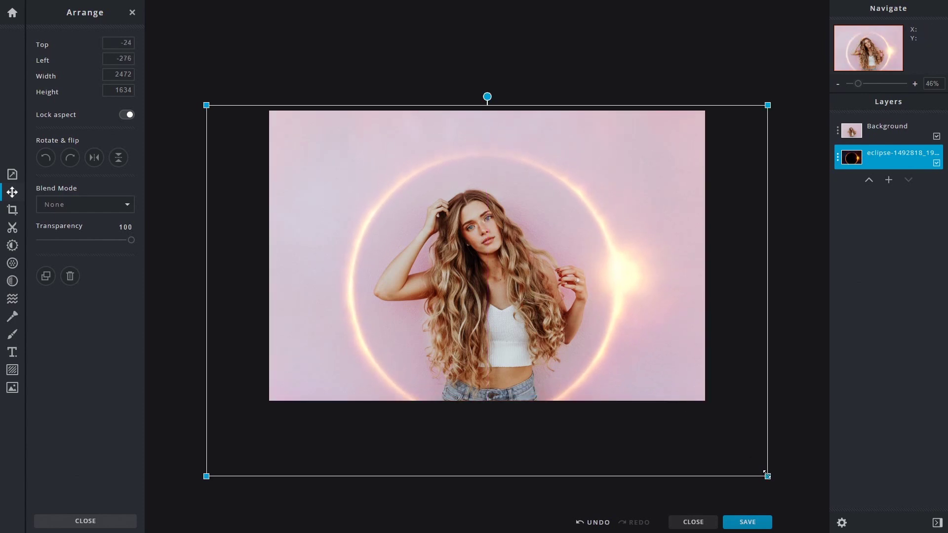
{"action": "left_click_drag", "start_coordinate": [766, 474], "coordinate": [800, 491]}
{"action": "left_click_drag", "start_coordinate": [707, 455], "coordinate": [692, 426]}
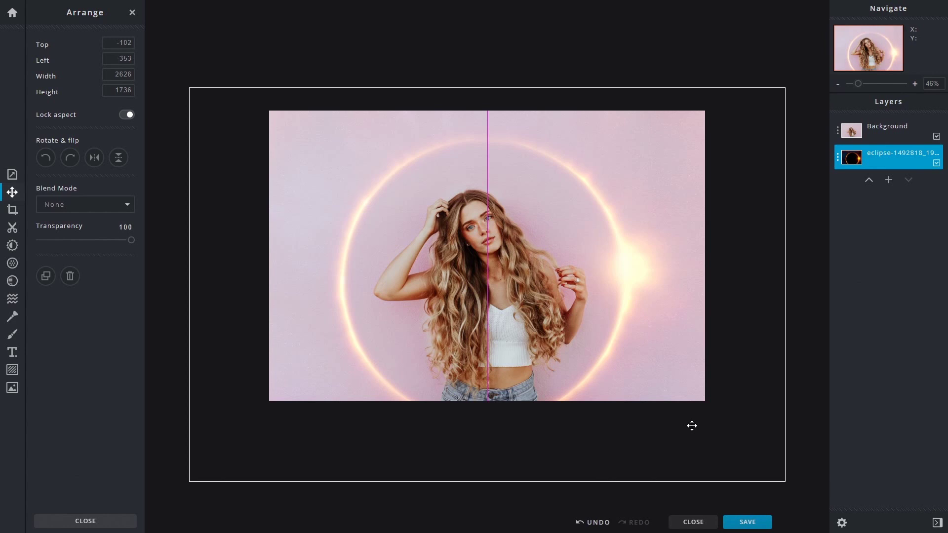
{"action": "left_click_drag", "start_coordinate": [692, 427], "coordinate": [693, 433]}
- Try the Multiply, Darken and Hard-light blend modes on the Background layer and set it back to Screen
{"action": "left_click_drag", "start_coordinate": [856, 86], "coordinate": [864, 87]}
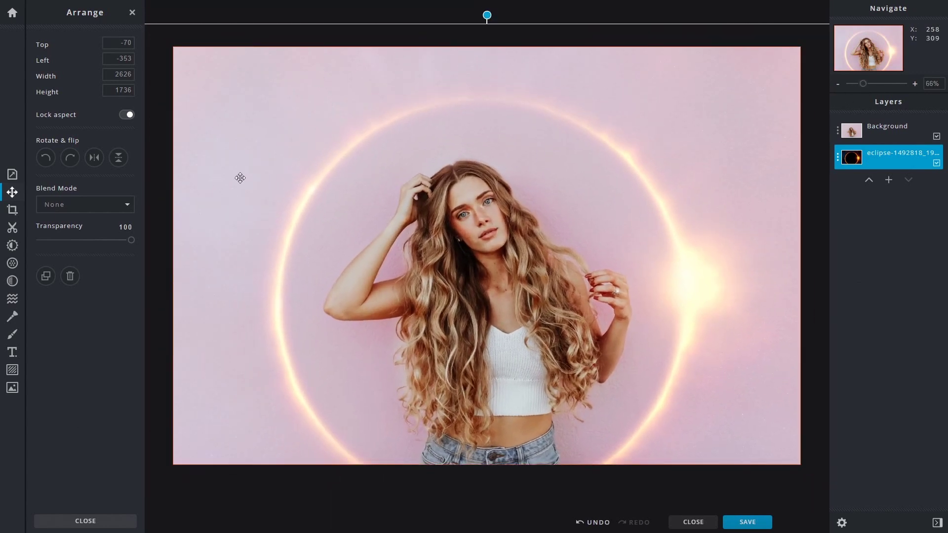
{"action": "left_click", "coordinate": [886, 130]}
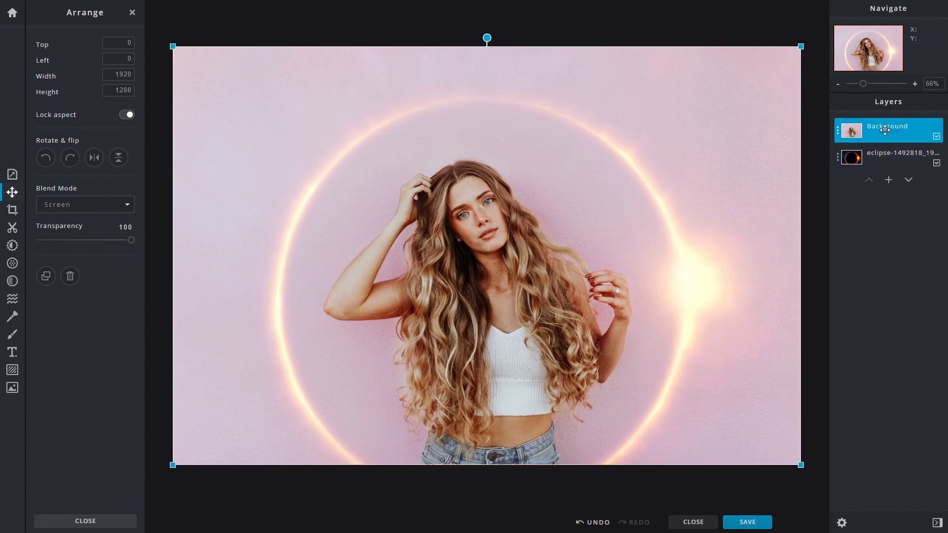
{"action": "left_click", "coordinate": [79, 208]}
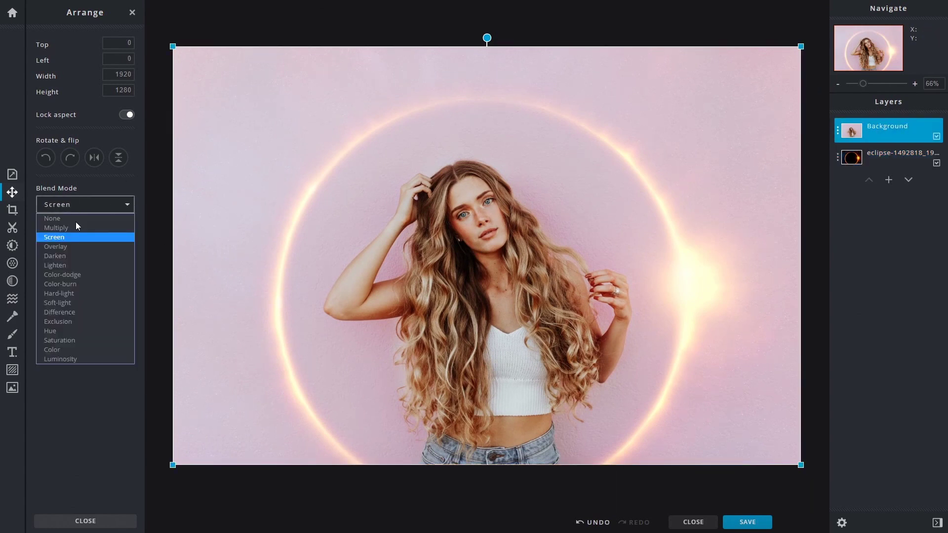
{"action": "left_click", "coordinate": [76, 227]}
{"action": "left_click", "coordinate": [71, 207]}
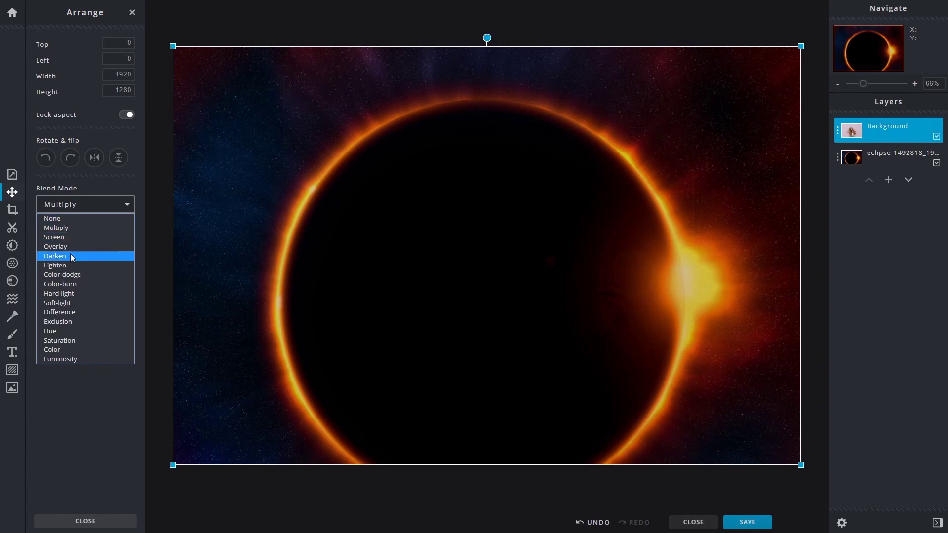
{"action": "left_click", "coordinate": [72, 256]}
{"action": "left_click", "coordinate": [72, 205]}
{"action": "left_click", "coordinate": [70, 294]}
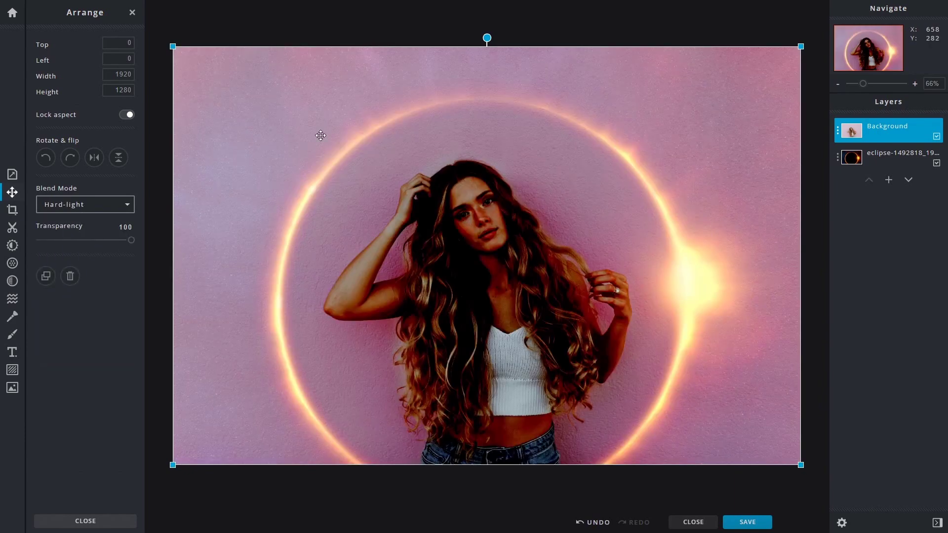
{"action": "left_click", "coordinate": [66, 203]}
{"action": "left_click", "coordinate": [64, 236]}
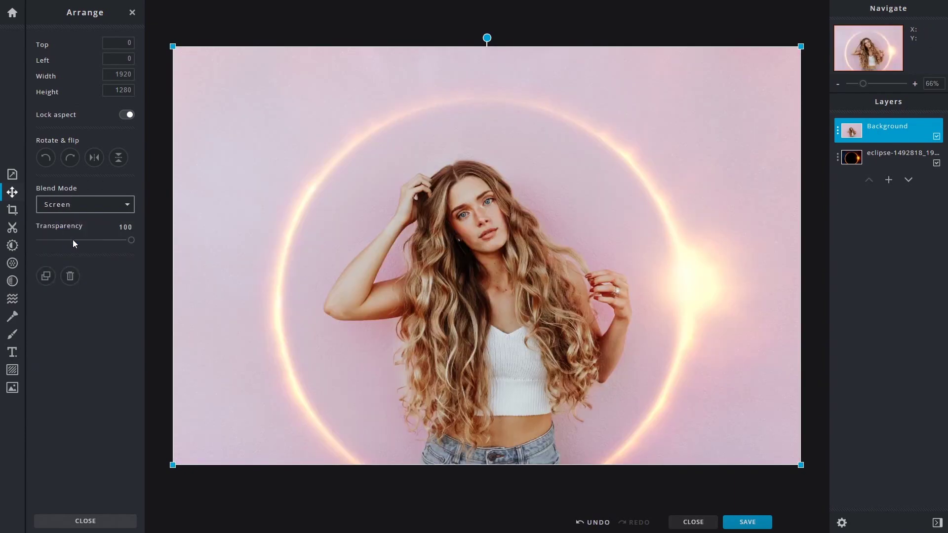
- Examine the Background layer's blend options and the arrange settings of both layers, ending with the Background layer selected
{"action": "left_click", "coordinate": [889, 126]}
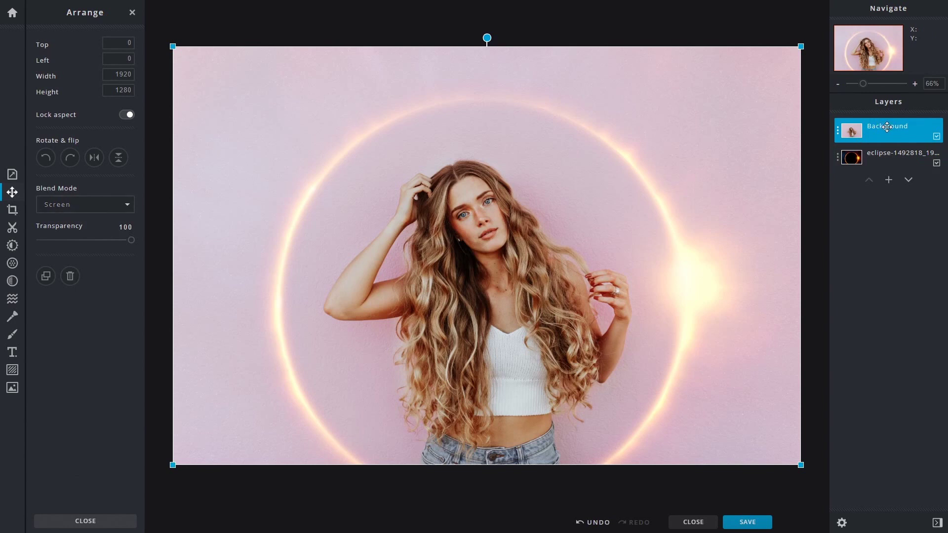
{"action": "right_click", "coordinate": [887, 127]}
{"action": "key", "text": "Escape"}
{"action": "left_click", "coordinate": [838, 132]}
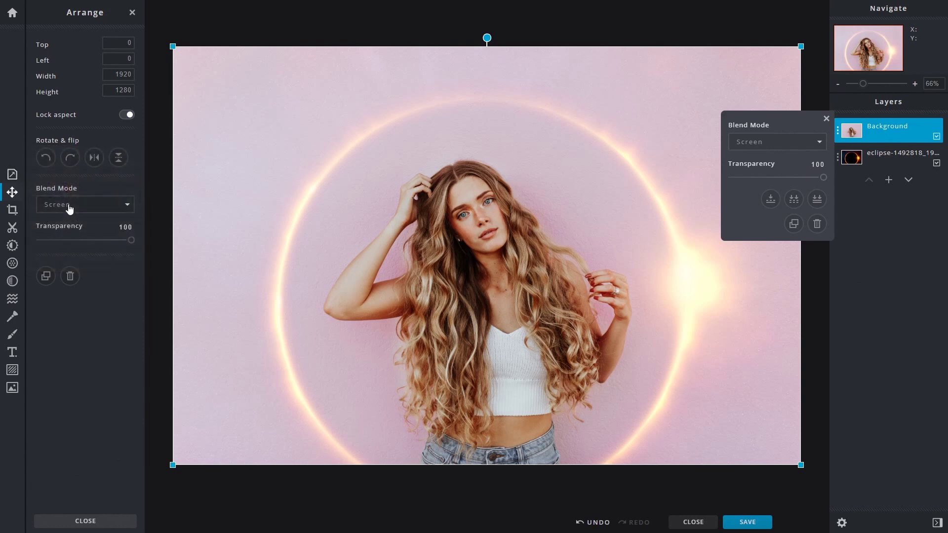
{"action": "left_click", "coordinate": [11, 195]}
{"action": "left_click", "coordinate": [11, 193]}
{"action": "left_click", "coordinate": [890, 153]}
{"action": "left_click", "coordinate": [886, 131]}
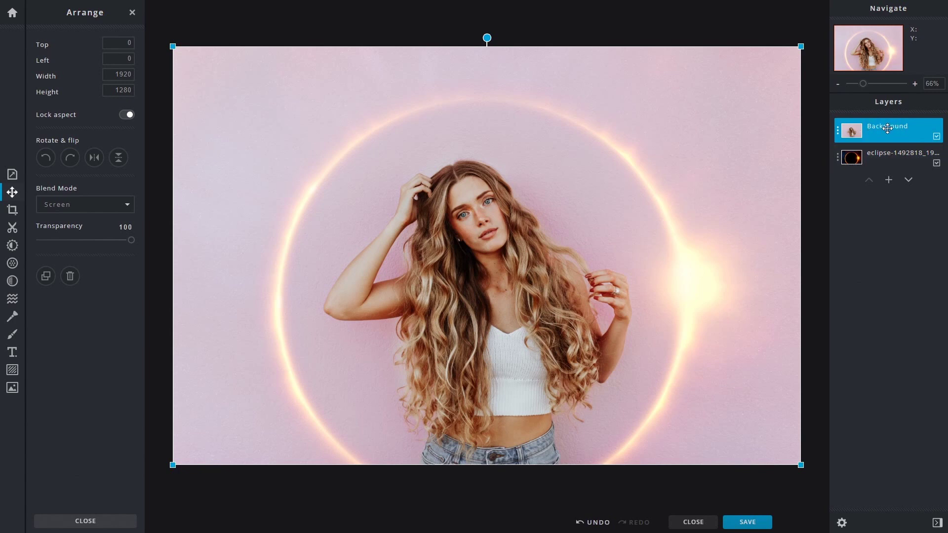
{"action": "left_click", "coordinate": [878, 153]}
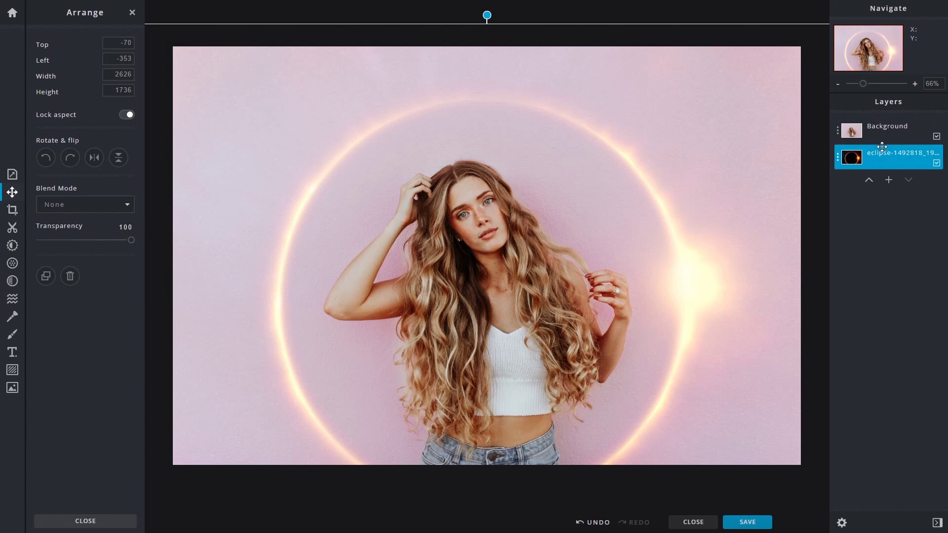
{"action": "left_click", "coordinate": [882, 130]}
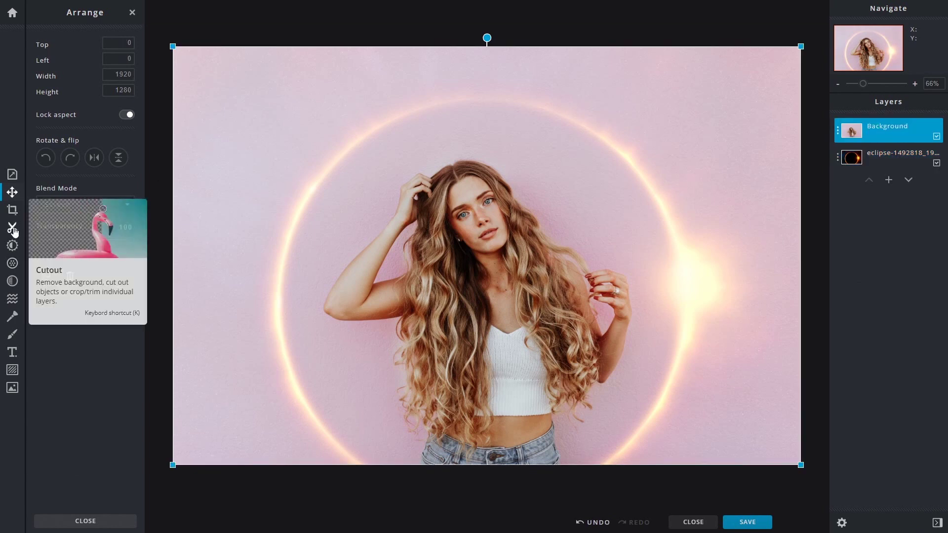
- Close the arrange settings and open the Adjust tool for the Background layer
{"action": "left_click", "coordinate": [132, 14]}
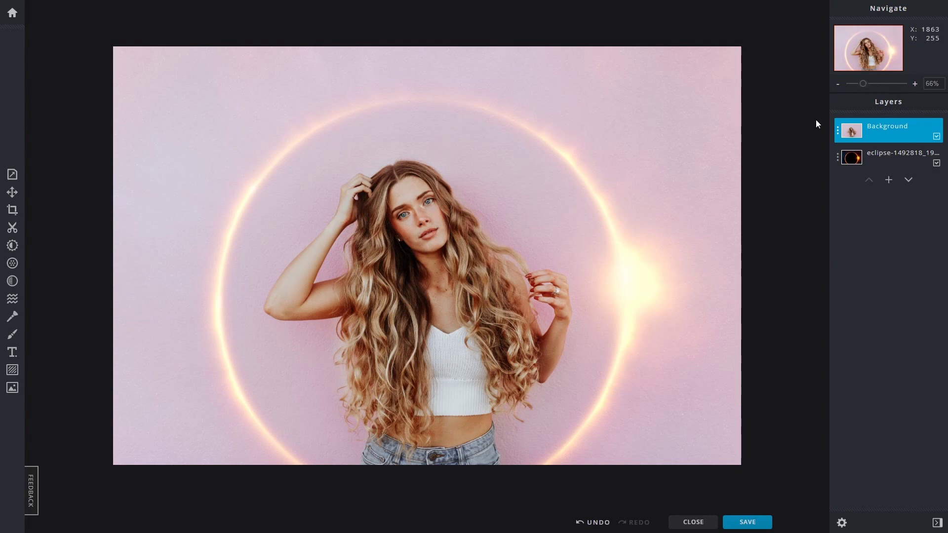
{"action": "left_click_drag", "start_coordinate": [866, 89], "coordinate": [867, 88]}
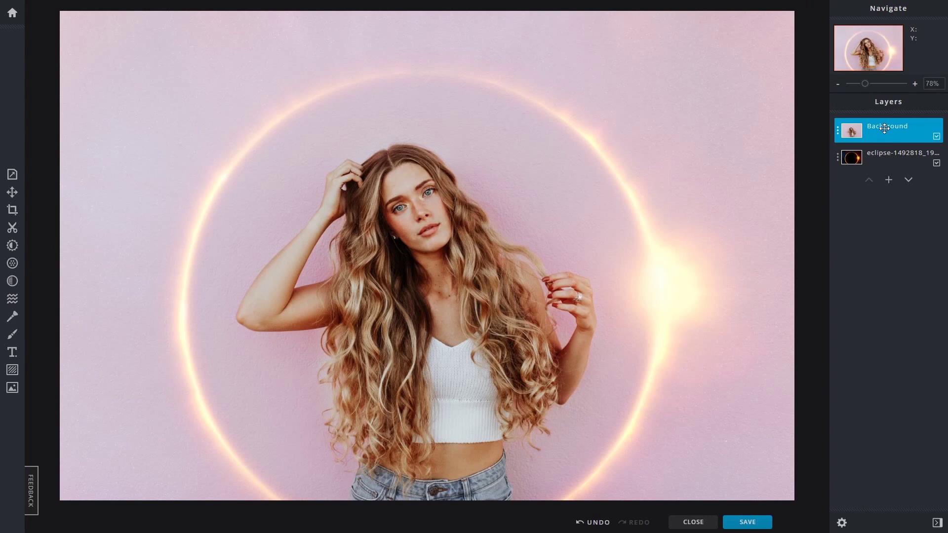
{"action": "left_click", "coordinate": [12, 246]}
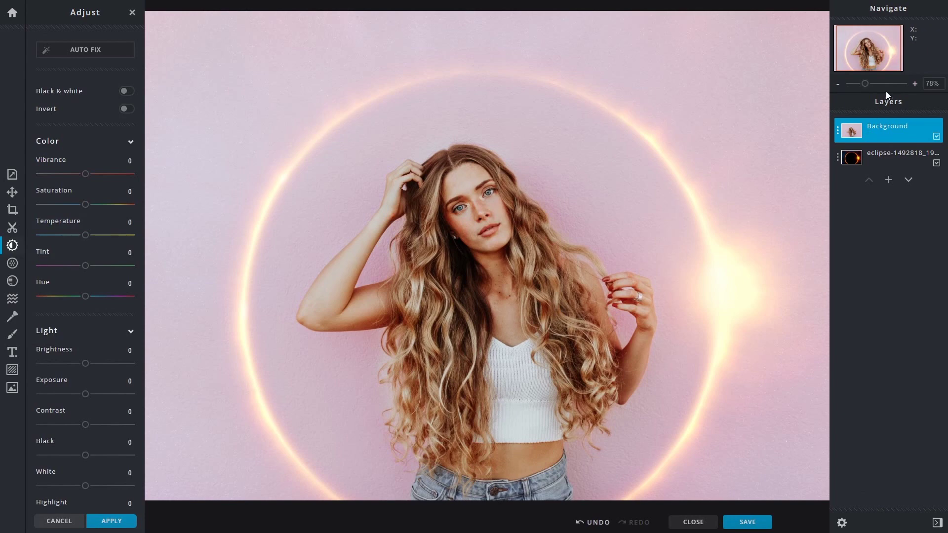
{"action": "left_click_drag", "start_coordinate": [868, 85], "coordinate": [866, 87]}
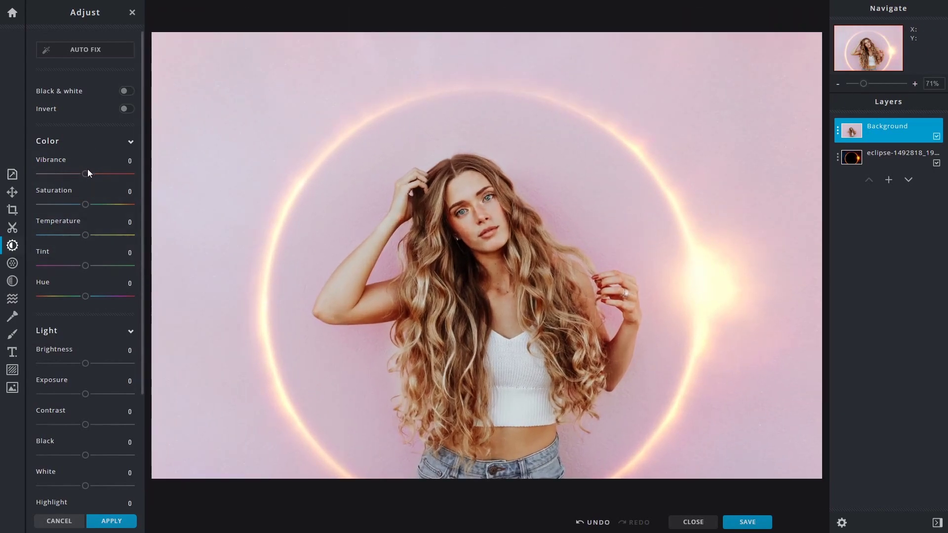
- Try strongly reduced vibrance, Black & white and Invert on the Background layer, reversing each effect
{"action": "left_click_drag", "start_coordinate": [87, 180], "coordinate": [41, 174]}
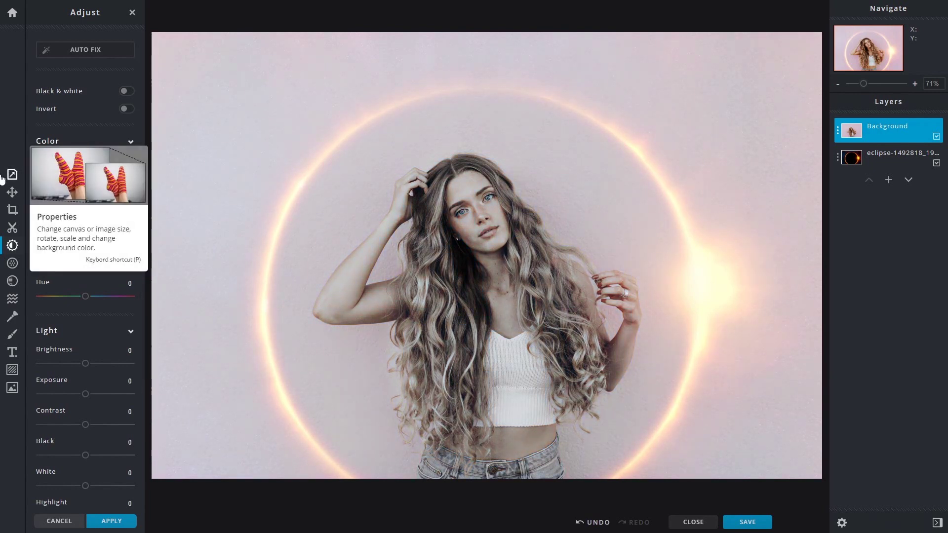
{"action": "left_click_drag", "start_coordinate": [39, 174], "coordinate": [87, 181]}
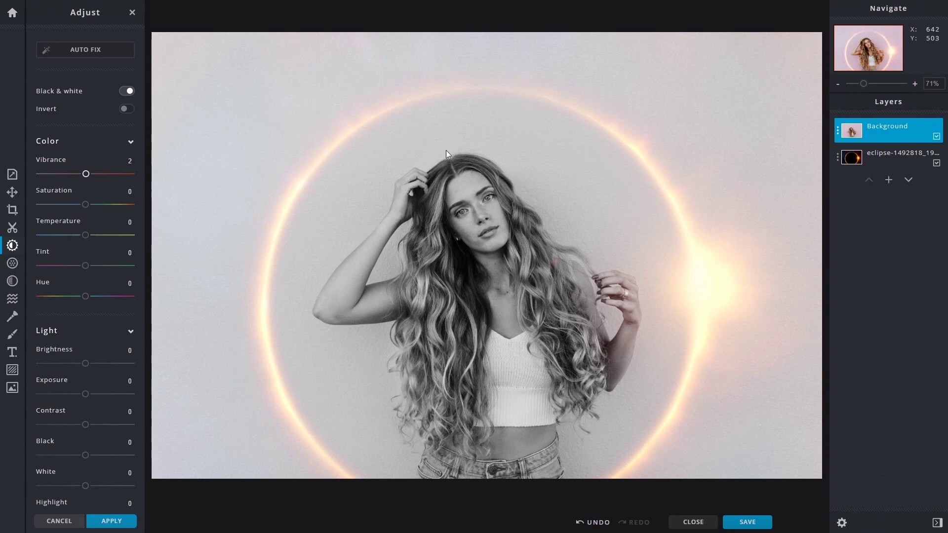
{"action": "left_click", "coordinate": [127, 91]}
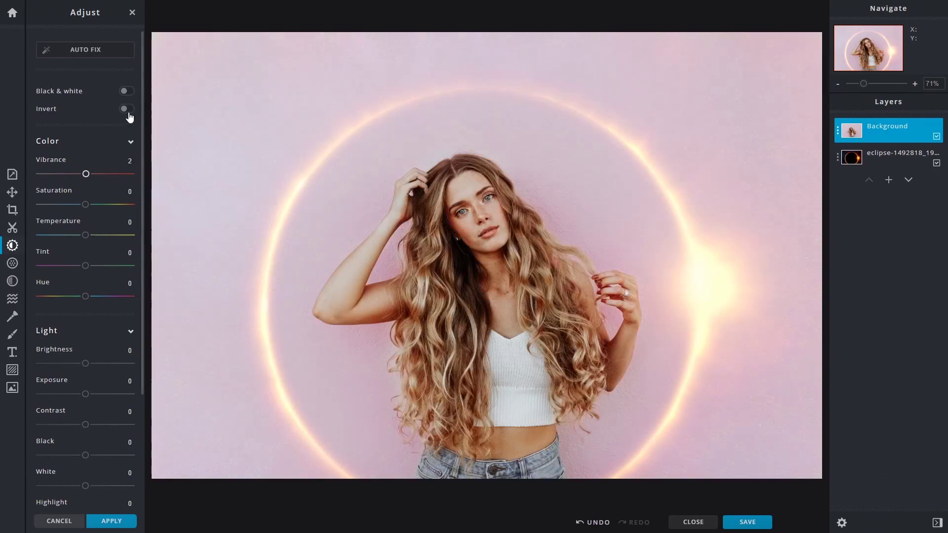
{"action": "left_click", "coordinate": [127, 110]}
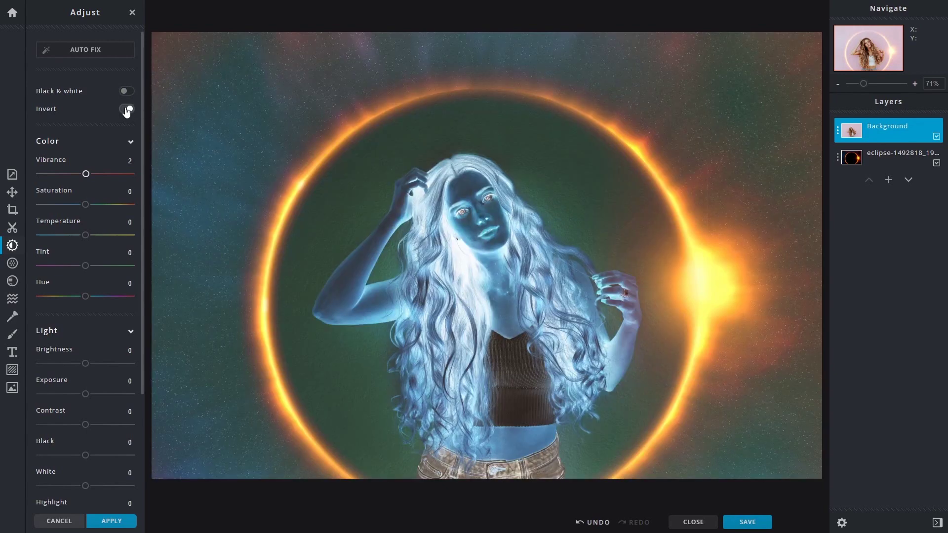
{"action": "left_click", "coordinate": [127, 109]}
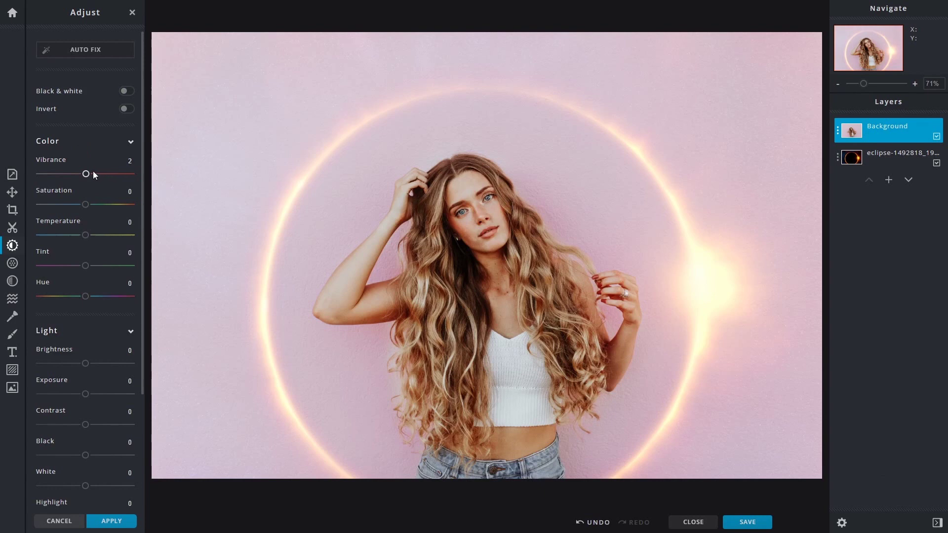
- Set the Background layer's vibrance to 38 and its saturation to 42
{"action": "left_click_drag", "start_coordinate": [86, 175], "coordinate": [144, 177]}
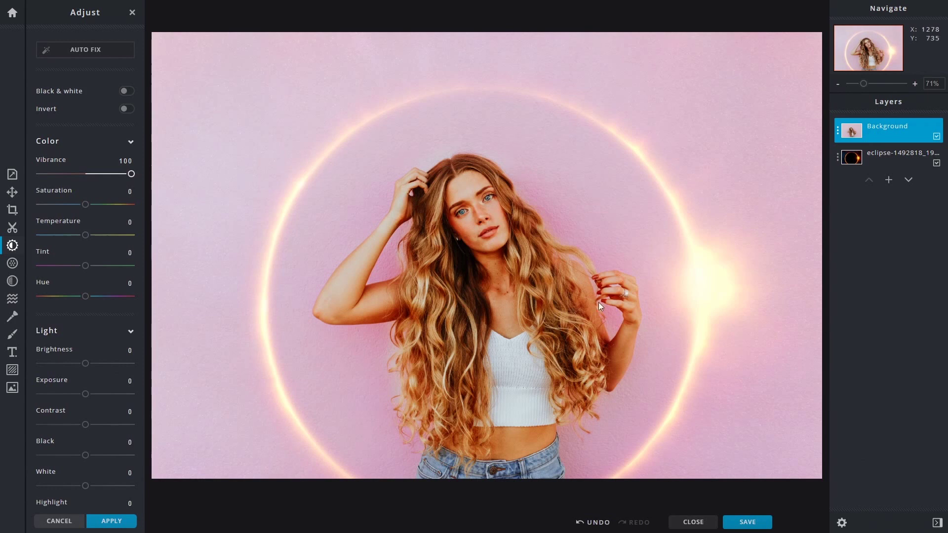
{"action": "left_click", "coordinate": [48, 161]}
{"action": "left_click_drag", "start_coordinate": [85, 174], "coordinate": [104, 176]}
{"action": "left_click_drag", "start_coordinate": [88, 207], "coordinate": [104, 208]}
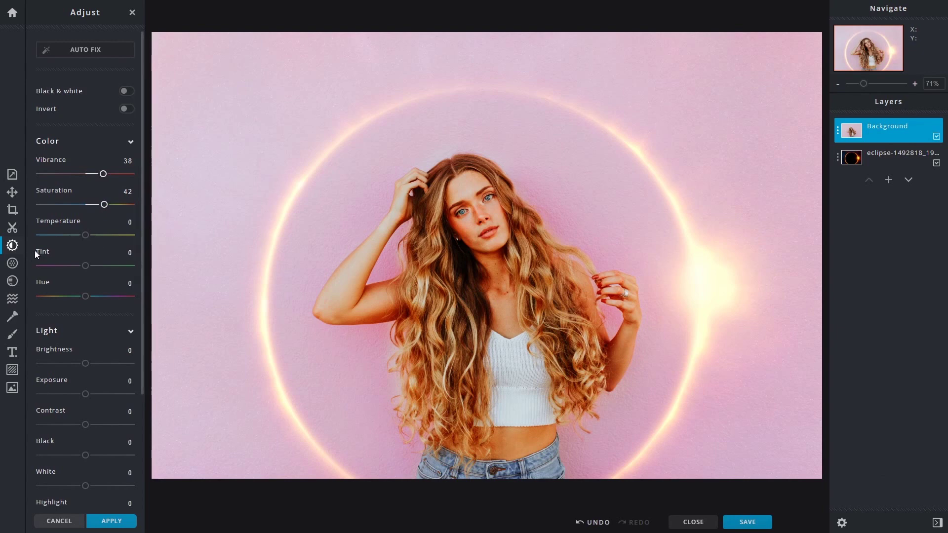
- Set the Background layer's temperature to -76, and try a hue of 95 before resetting the hue to 0
{"action": "mouse_move", "coordinate": [85, 236]}
{"action": "left_mouse_down"}
{"action": "mouse_move", "coordinate": [124, 242]}
{"action": "mouse_move", "coordinate": [84, 241]}
{"action": "left_mouse_up"}
{"action": "left_click_drag", "start_coordinate": [66, 244], "coordinate": [83, 244]}
{"action": "left_click_drag", "start_coordinate": [82, 237], "coordinate": [52, 243]}
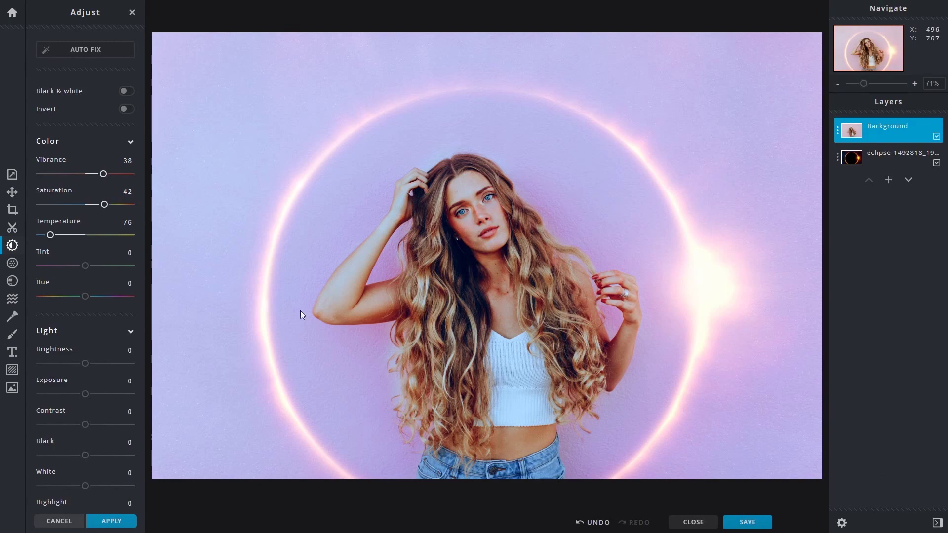
{"action": "left_click_drag", "start_coordinate": [85, 297], "coordinate": [110, 305]}
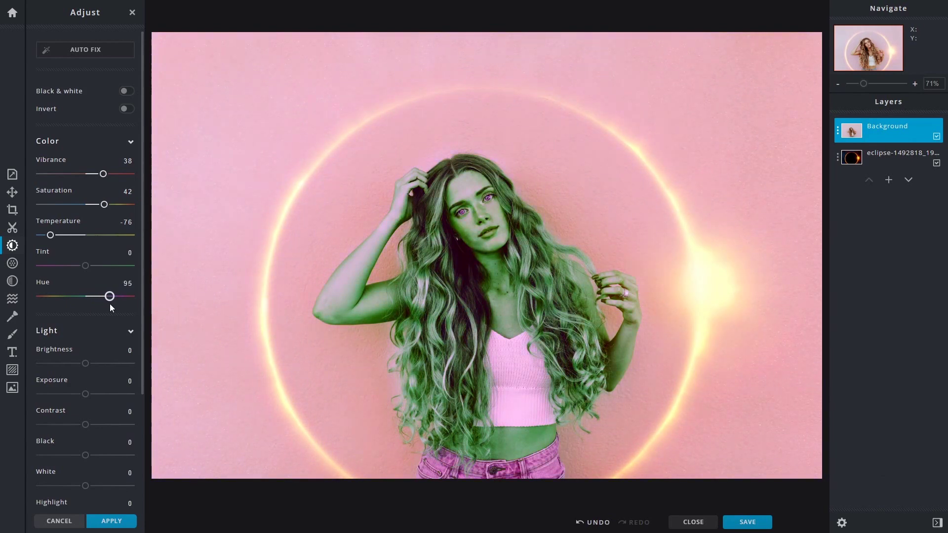
{"action": "left_click", "coordinate": [42, 283]}
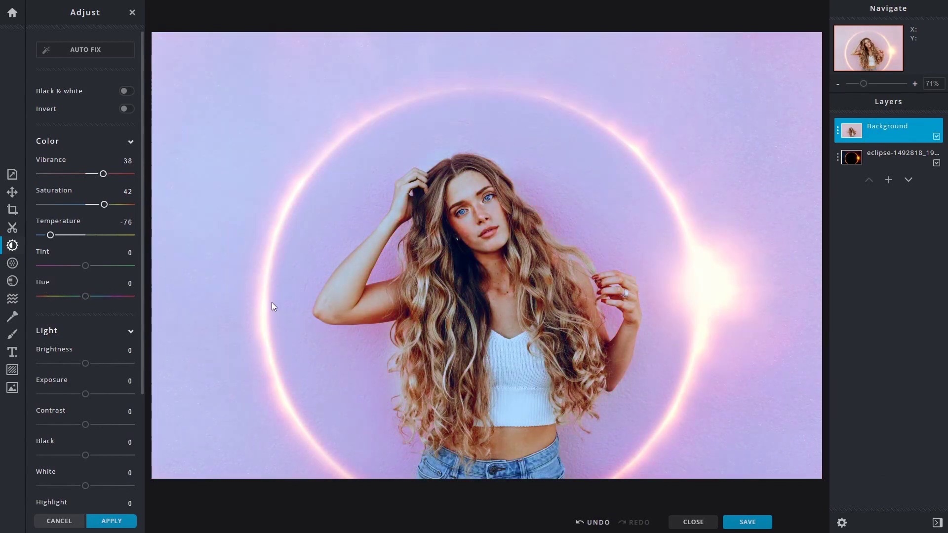
- Set the brightness to 4, and try a contrast of 10 before resetting exposure and contrast to 0
{"action": "mouse_move", "coordinate": [85, 364]}
{"action": "left_mouse_down"}
{"action": "mouse_move", "coordinate": [114, 364]}
{"action": "mouse_move", "coordinate": [66, 364]}
{"action": "mouse_move", "coordinate": [87, 365]}
{"action": "left_mouse_up"}
{"action": "left_click_drag", "start_coordinate": [85, 395], "coordinate": [91, 431]}
{"action": "double_click", "coordinate": [78, 395]}
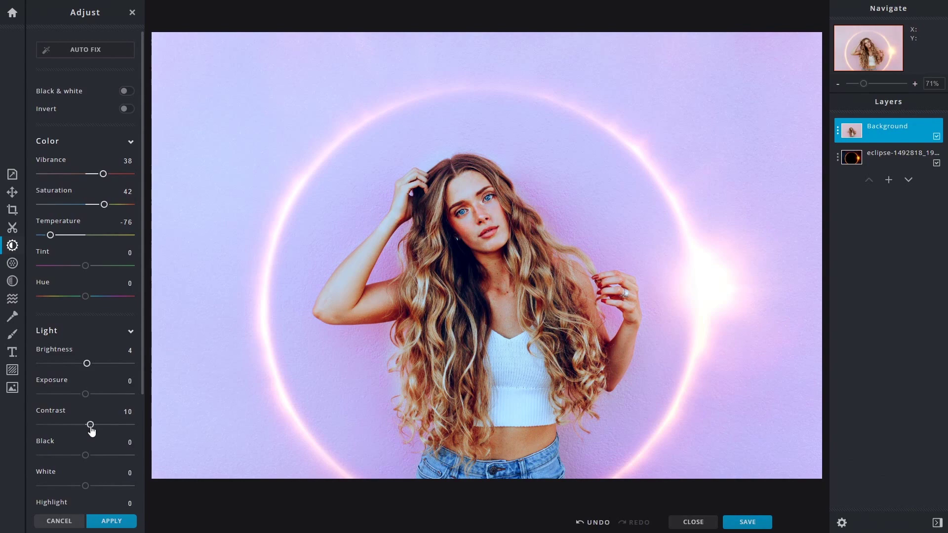
{"action": "left_click", "coordinate": [52, 411]}
- Set the highlight level to 86 and reset the black and white levels to 0
{"action": "scroll", "coordinate": [86, 431], "scroll_direction": "down", "scroll_amount": 3}
{"action": "left_click_drag", "start_coordinate": [86, 324], "coordinate": [126, 390]}
{"action": "left_click", "coordinate": [43, 307]}
{"action": "left_click", "coordinate": [44, 312]}
{"action": "left_click", "coordinate": [48, 341]}
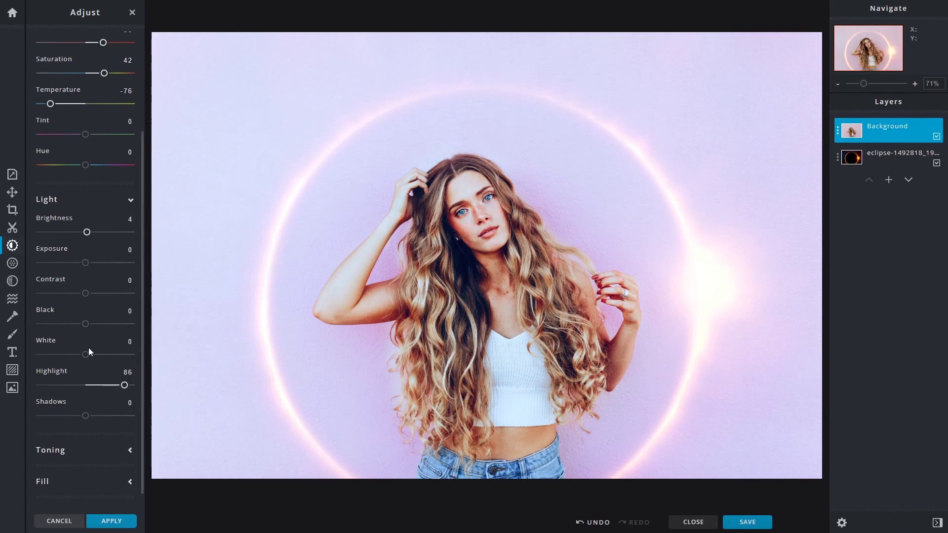
- Reset the highlight level to 0, and try shadows at 24 before resetting them to 0
{"action": "left_click", "coordinate": [46, 374]}
{"action": "left_click_drag", "start_coordinate": [85, 415], "coordinate": [97, 431]}
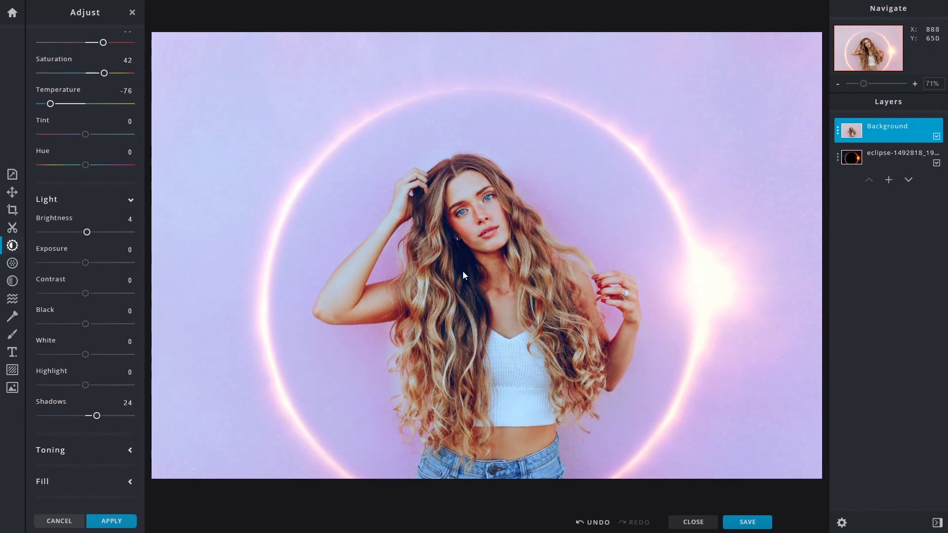
{"action": "mouse_move", "coordinate": [98, 416]}
{"action": "left_mouse_down"}
{"action": "mouse_move", "coordinate": [32, 416]}
{"action": "mouse_move", "coordinate": [97, 415]}
{"action": "left_mouse_up"}
- Look through the toning, fill and curves options, and apply the color and light adjustments to the Background layer
{"action": "scroll", "coordinate": [81, 444], "scroll_direction": "down", "scroll_amount": 1}
{"action": "left_click", "coordinate": [59, 432]}
{"action": "left_click", "coordinate": [57, 433]}
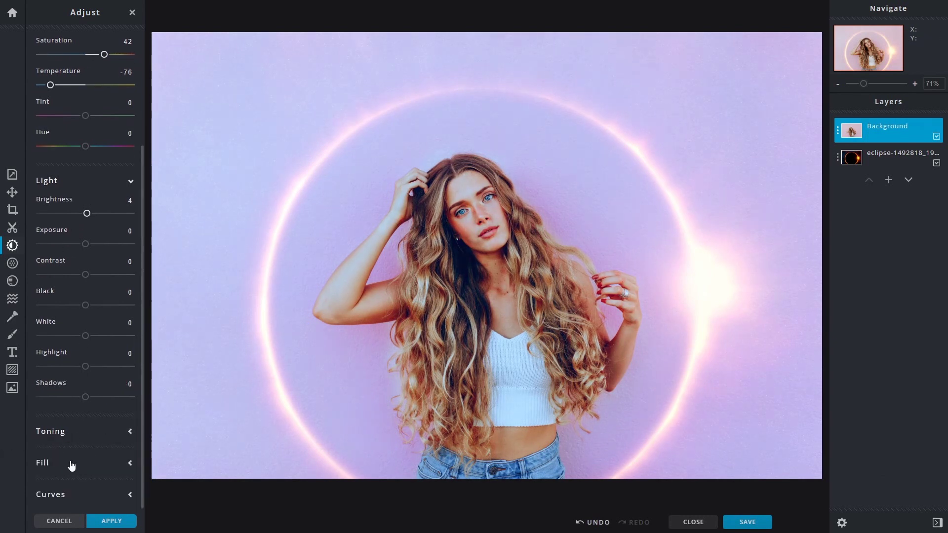
{"action": "left_click", "coordinate": [69, 463]}
{"action": "scroll", "coordinate": [131, 452], "scroll_direction": "down", "scroll_amount": 2}
{"action": "scroll", "coordinate": [131, 452], "scroll_direction": "down", "scroll_amount": 2}
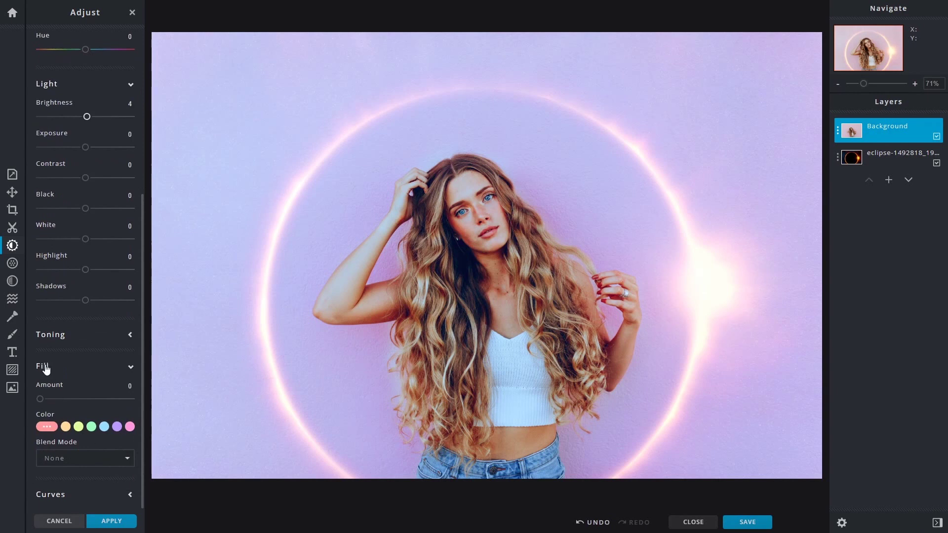
{"action": "left_click", "coordinate": [44, 368]}
{"action": "left_click", "coordinate": [58, 494]}
{"action": "scroll", "coordinate": [71, 491], "scroll_direction": "down", "scroll_amount": 7}
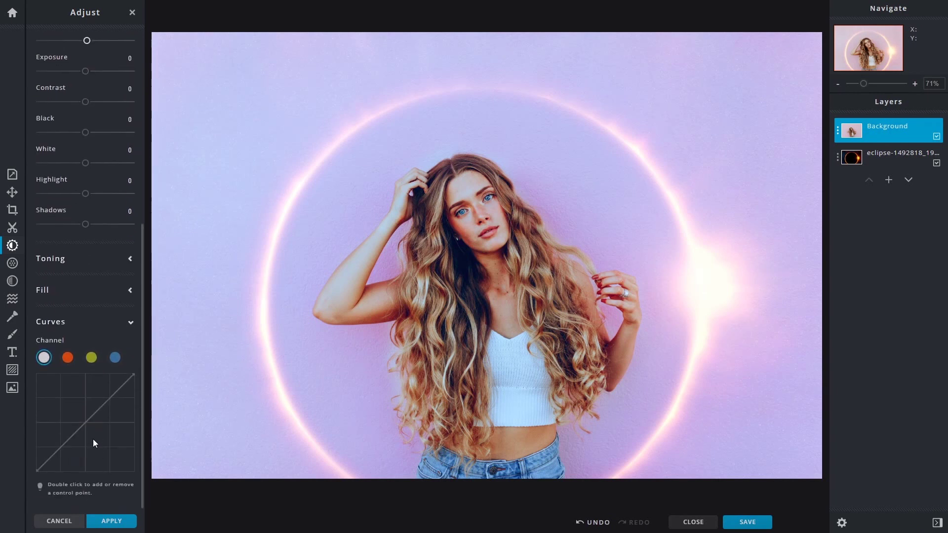
{"action": "left_click", "coordinate": [54, 322]}
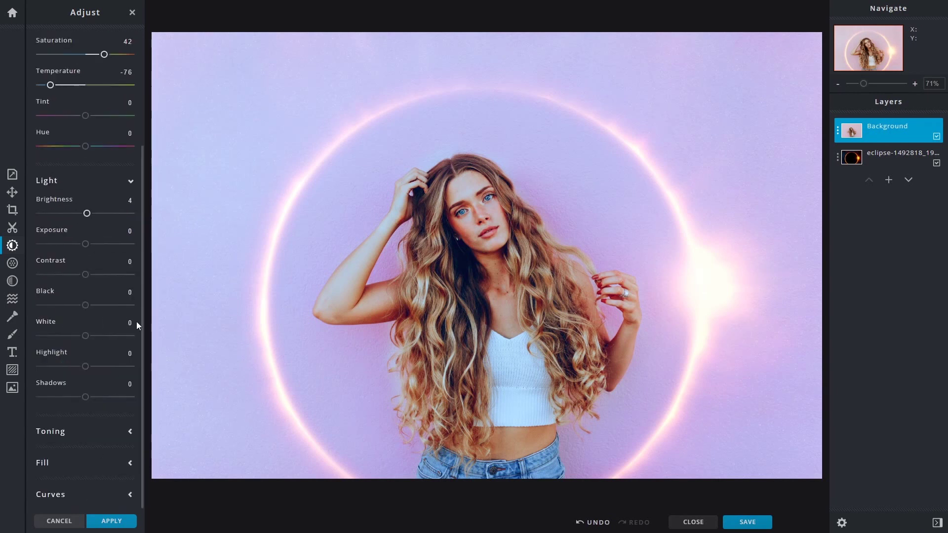
{"action": "left_click", "coordinate": [112, 523]}
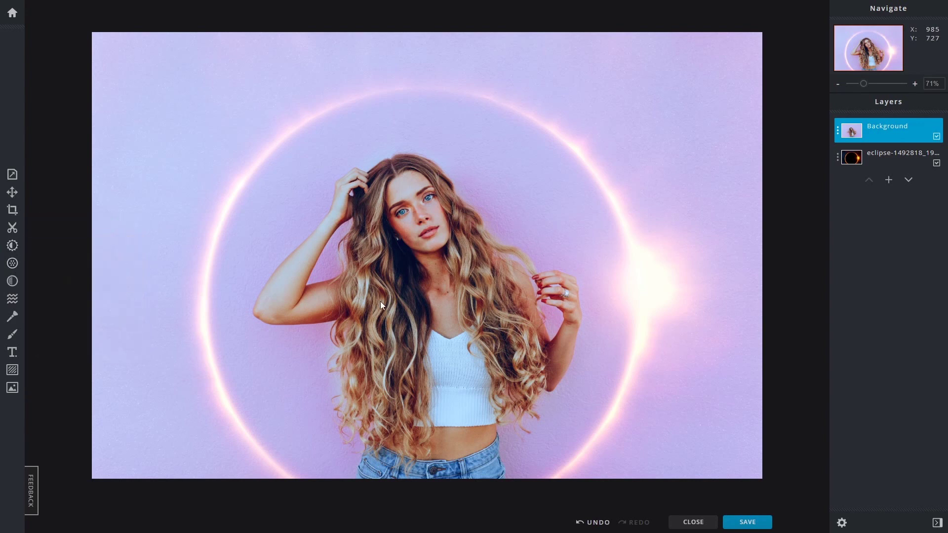
- Start filtering the Background layer and set its sharpen amount to 21, judging the detail on the woman's face
{"action": "left_click", "coordinate": [12, 264]}
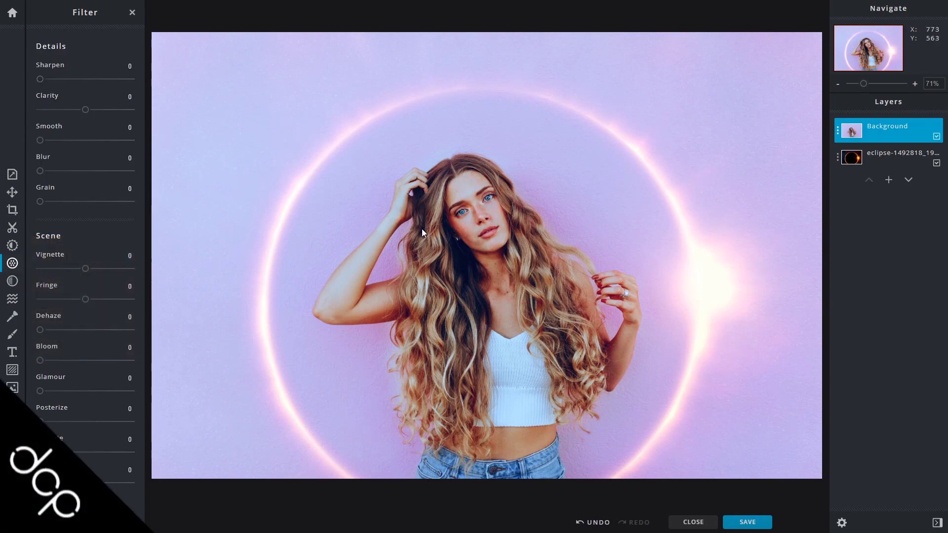
{"action": "left_click_drag", "start_coordinate": [863, 85], "coordinate": [878, 88]}
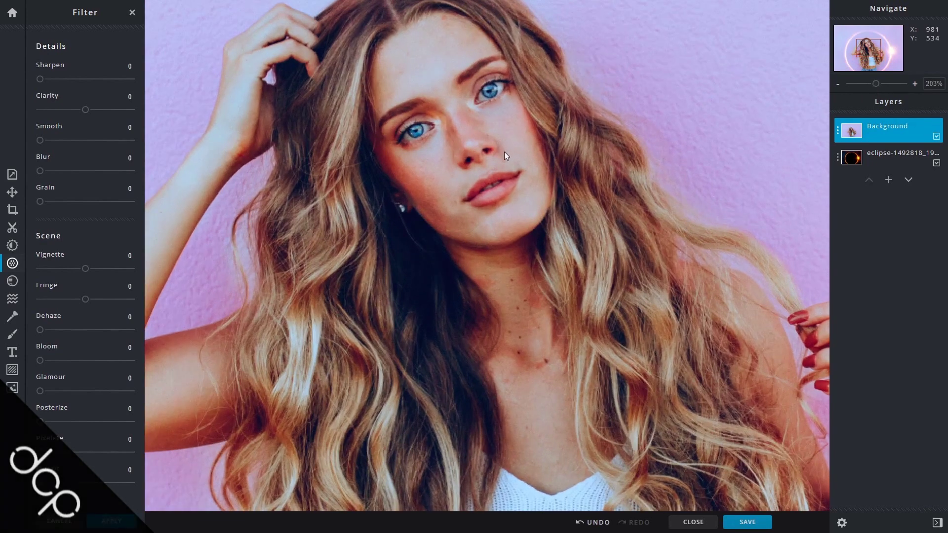
{"action": "left_click_drag", "start_coordinate": [45, 78], "coordinate": [25, 96]}
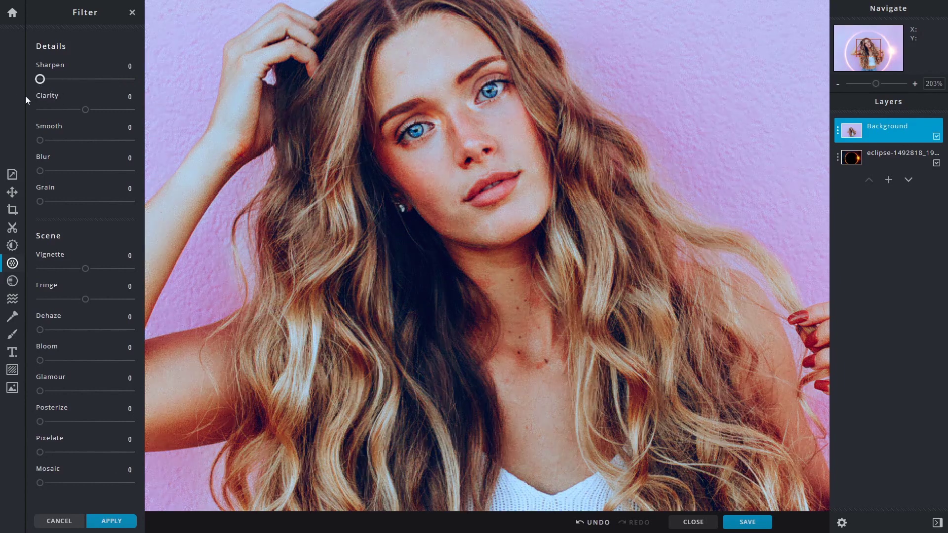
{"action": "mouse_move", "coordinate": [43, 93]}
{"action": "left_mouse_down"}
{"action": "mouse_move", "coordinate": [70, 89]}
{"action": "mouse_move", "coordinate": [59, 90]}
{"action": "left_mouse_up"}
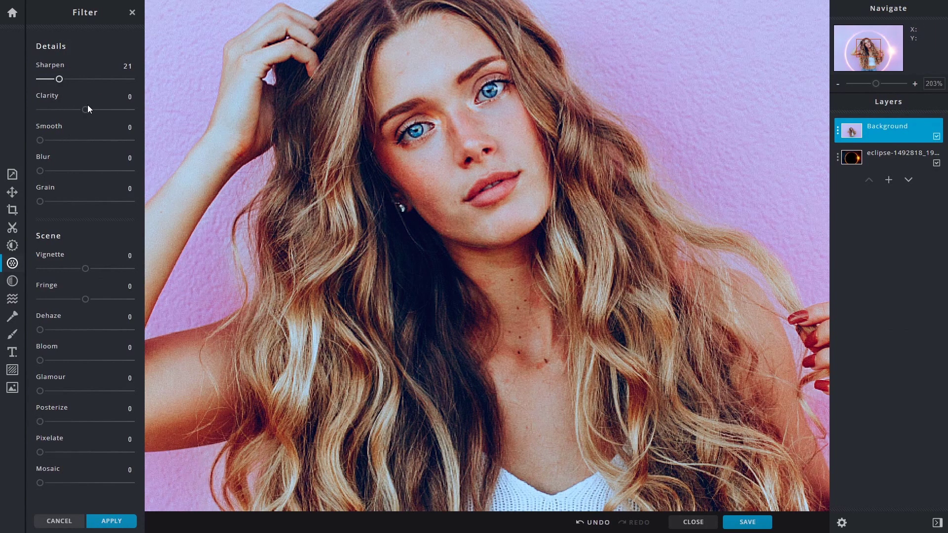
- Set the Background layer's clarity to 13 and its smooth amount to 15
{"action": "left_click_drag", "start_coordinate": [88, 111], "coordinate": [108, 111]}
{"action": "left_click", "coordinate": [49, 96]}
{"action": "left_click", "coordinate": [838, 84]}
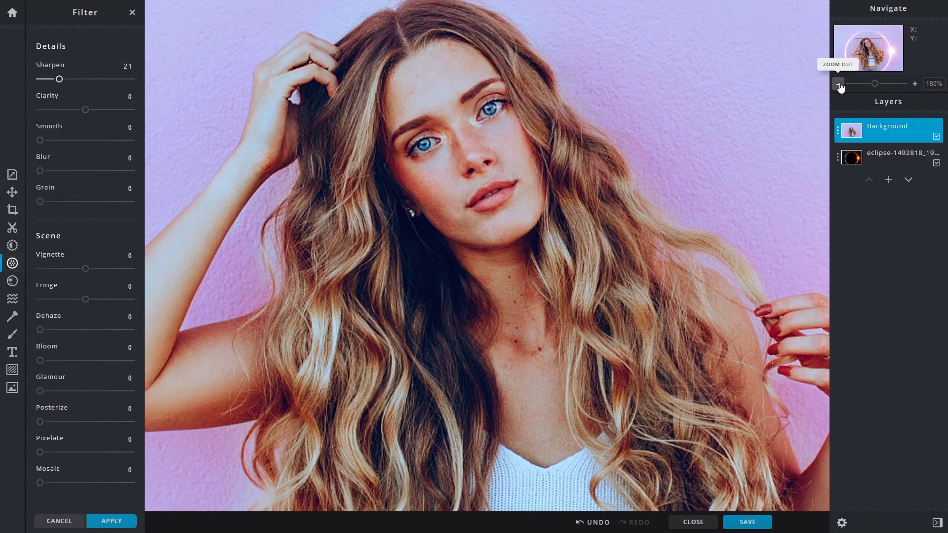
{"action": "left_click", "coordinate": [838, 84]}
{"action": "left_click", "coordinate": [838, 84]}
{"action": "left_click", "coordinate": [838, 84]}
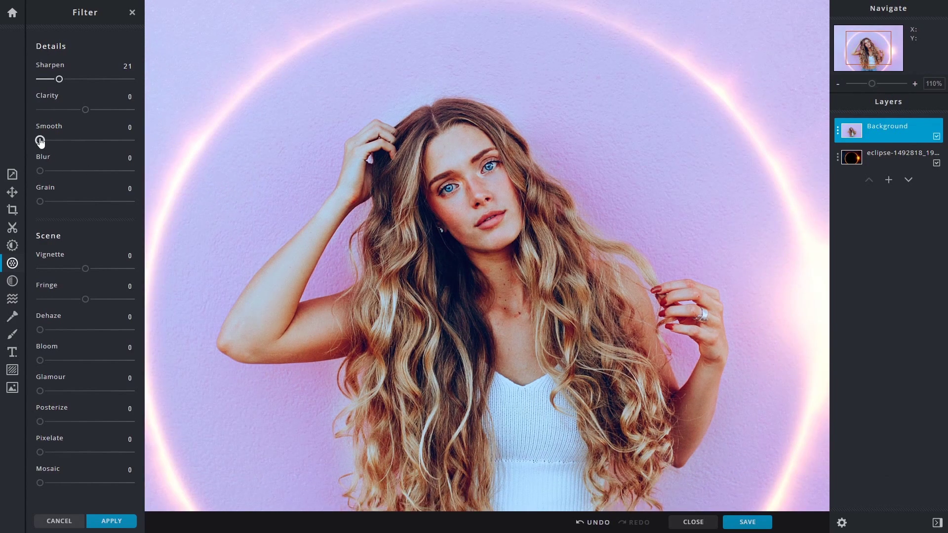
{"action": "mouse_move", "coordinate": [87, 110]}
{"action": "left_mouse_down"}
{"action": "mouse_move", "coordinate": [106, 113]}
{"action": "mouse_move", "coordinate": [92, 114]}
{"action": "left_mouse_up"}
{"action": "mouse_move", "coordinate": [43, 143]}
{"action": "left_mouse_down"}
{"action": "mouse_move", "coordinate": [131, 140]}
{"action": "mouse_move", "coordinate": [31, 141]}
{"action": "mouse_move", "coordinate": [56, 140]}
{"action": "left_mouse_up"}
- Try a blur of 41 and some grain on the Background layer, and reset both to 0
{"action": "left_click_drag", "start_coordinate": [40, 171], "coordinate": [77, 171]}
{"action": "left_click", "coordinate": [838, 84]}
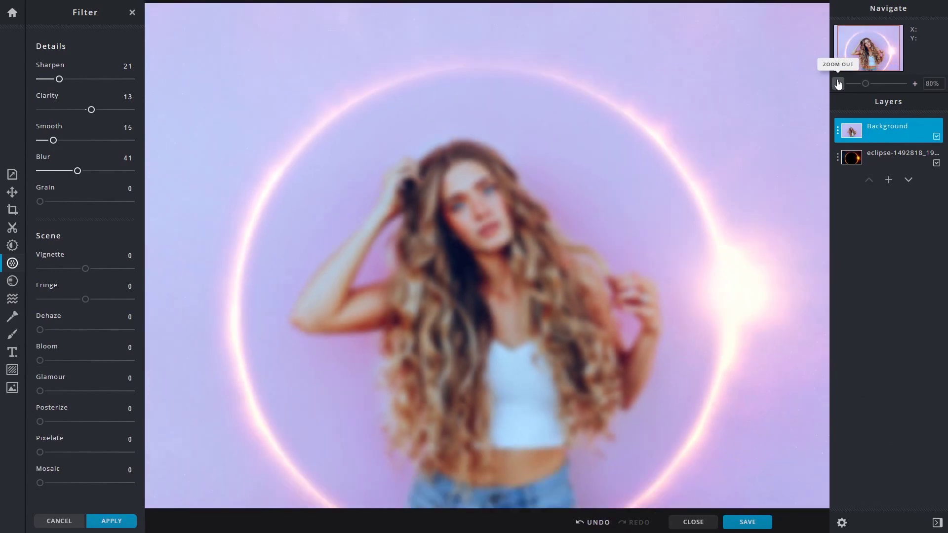
{"action": "left_click", "coordinate": [838, 84]}
{"action": "left_click_drag", "start_coordinate": [76, 171], "coordinate": [27, 176]}
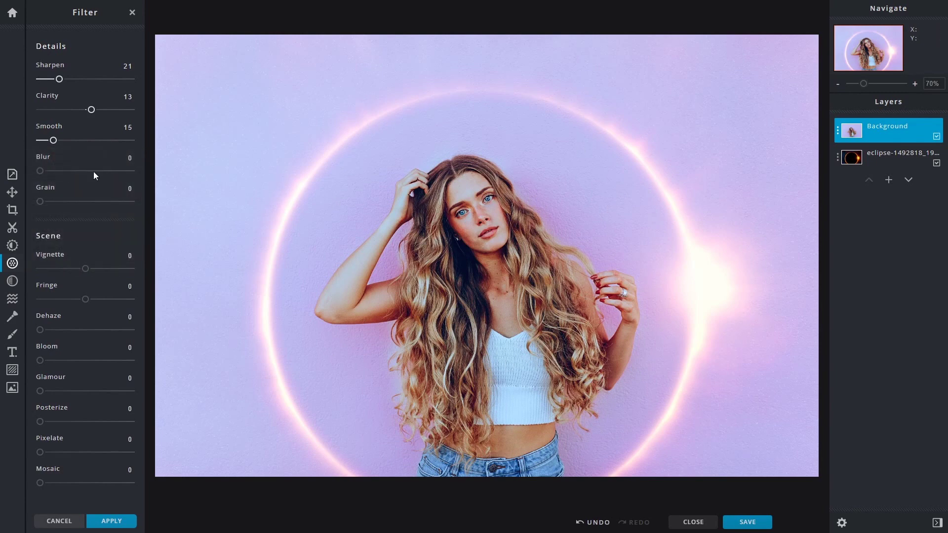
{"action": "left_click_drag", "start_coordinate": [45, 176], "coordinate": [11, 175]}
{"action": "left_click_drag", "start_coordinate": [40, 203], "coordinate": [78, 202]}
- Set the vignette to 90, and try a fringe of 100 before resetting it to 0
{"action": "left_click_drag", "start_coordinate": [87, 269], "coordinate": [123, 270]}
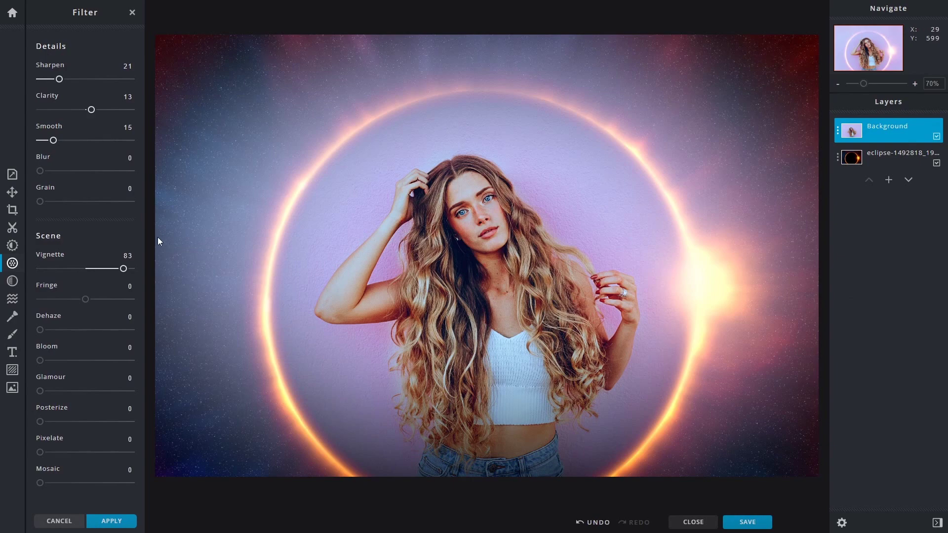
{"action": "mouse_move", "coordinate": [123, 269]}
{"action": "left_mouse_down"}
{"action": "mouse_move", "coordinate": [24, 274]}
{"action": "mouse_move", "coordinate": [126, 276]}
{"action": "left_mouse_up"}
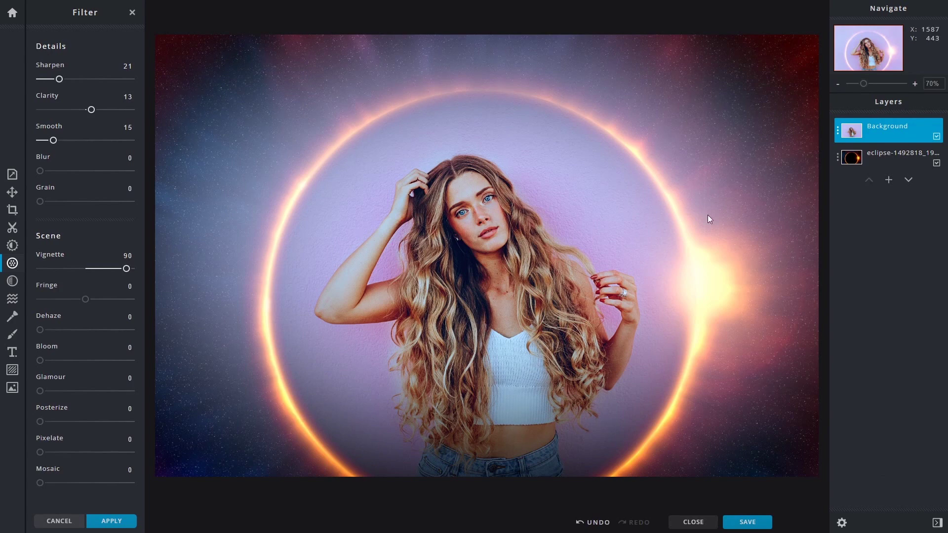
{"action": "mouse_move", "coordinate": [83, 300]}
{"action": "left_mouse_down"}
{"action": "mouse_move", "coordinate": [109, 299]}
{"action": "mouse_move", "coordinate": [63, 298]}
{"action": "mouse_move", "coordinate": [150, 305]}
{"action": "mouse_move", "coordinate": [31, 313]}
{"action": "mouse_move", "coordinate": [140, 316]}
{"action": "mouse_move", "coordinate": [99, 321]}
{"action": "mouse_move", "coordinate": [145, 328]}
{"action": "left_mouse_up"}
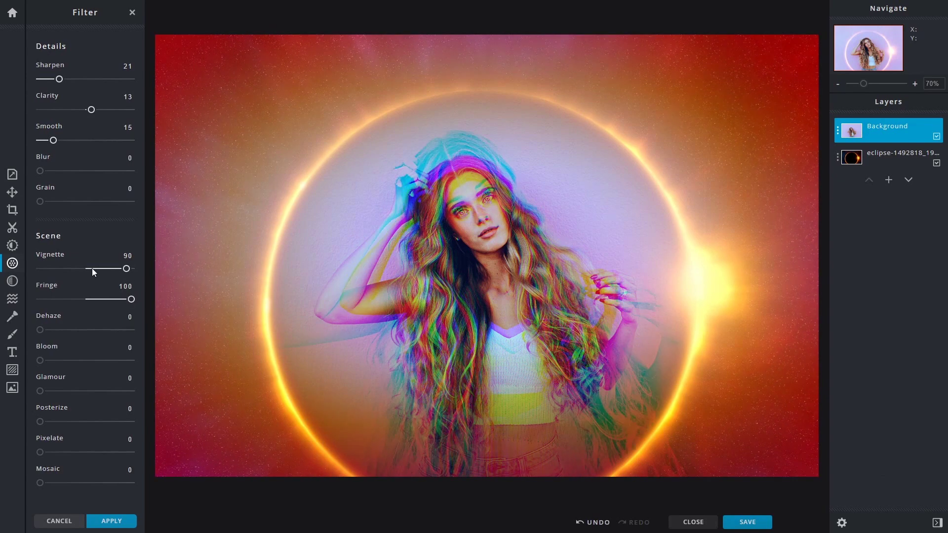
{"action": "left_click", "coordinate": [49, 285]}
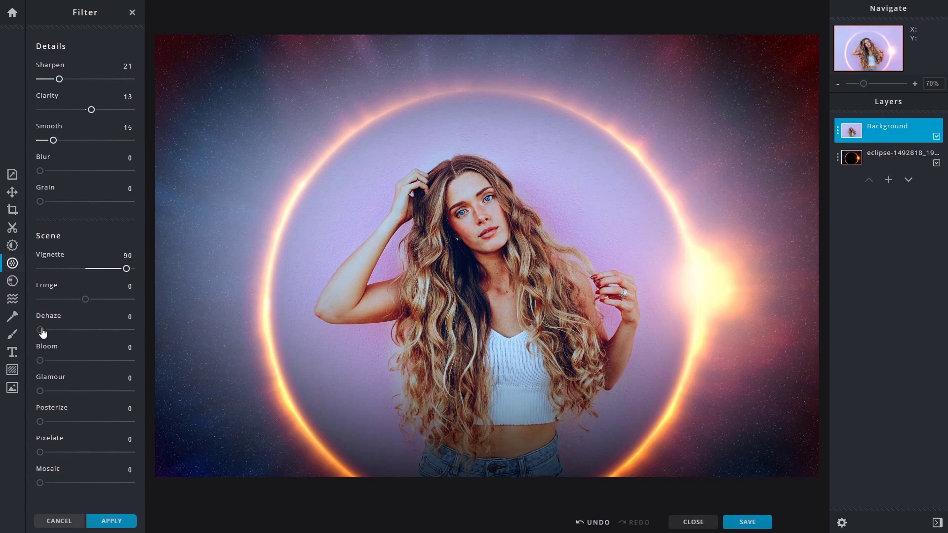
- Set both dehaze and bloom to 20 and apply the filters to the Background layer
{"action": "left_click_drag", "start_coordinate": [38, 334], "coordinate": [63, 345]}
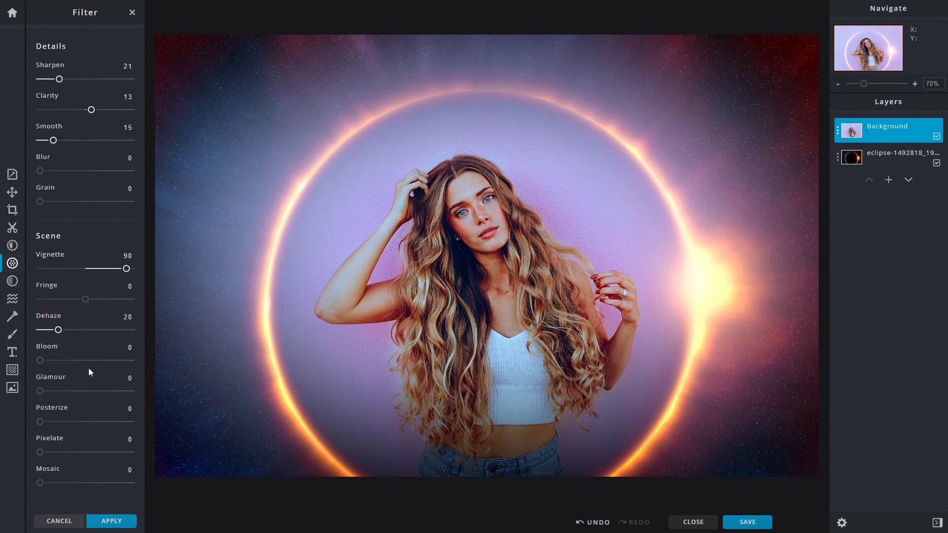
{"action": "left_click_drag", "start_coordinate": [40, 360], "coordinate": [79, 373]}
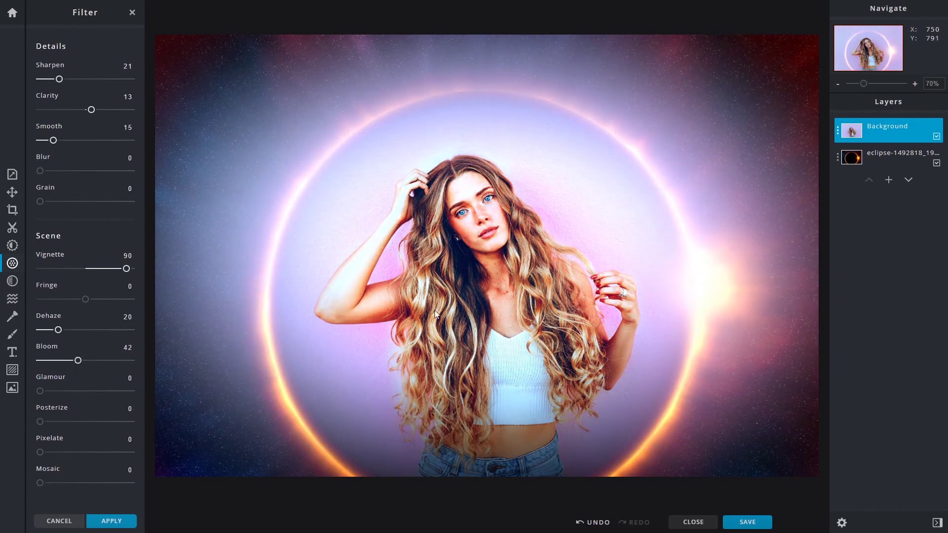
{"action": "left_click_drag", "start_coordinate": [78, 368], "coordinate": [60, 378]}
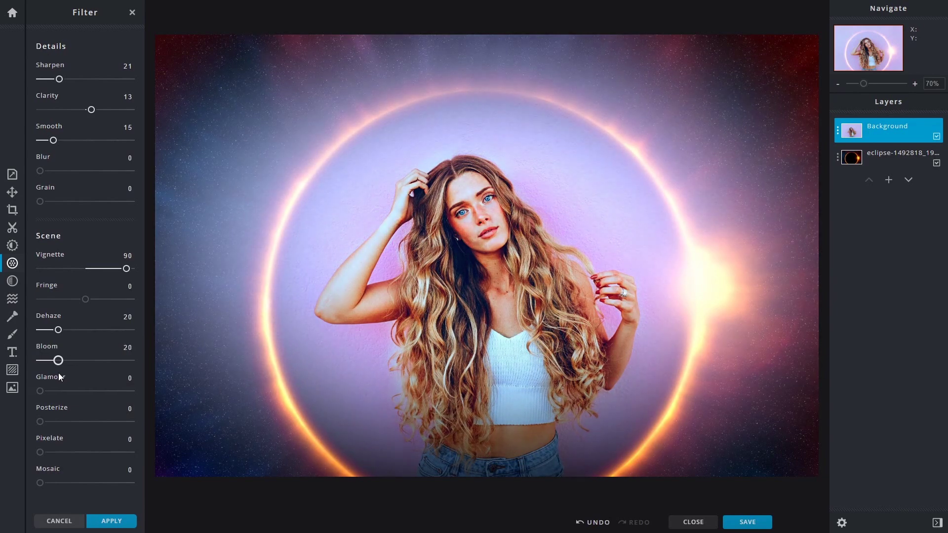
{"action": "left_click_drag", "start_coordinate": [41, 391], "coordinate": [19, 481]}
{"action": "left_click", "coordinate": [112, 521]}
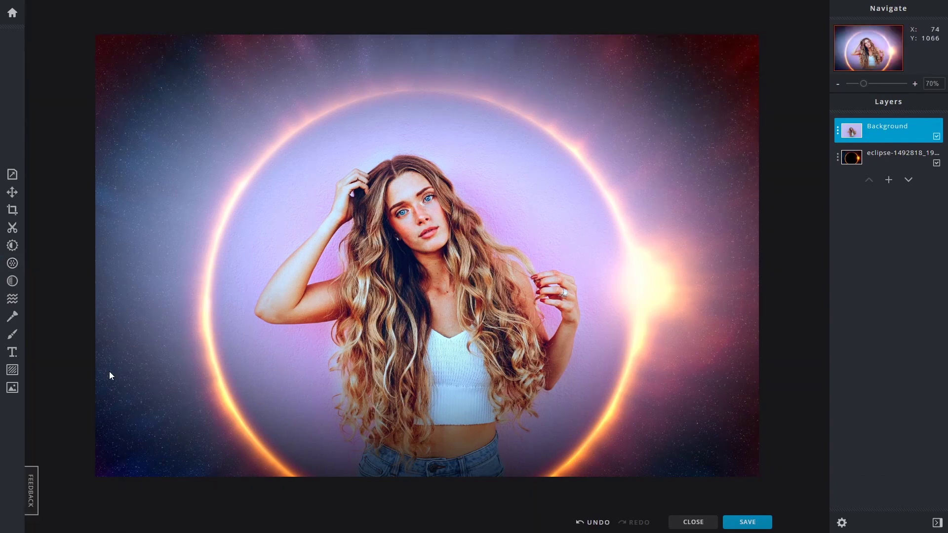
- Preview the Too-Old effects Agnes, Gordon, Harrison and Henry on the Background layer, and cancel without applying any
{"action": "left_click", "coordinate": [12, 281]}
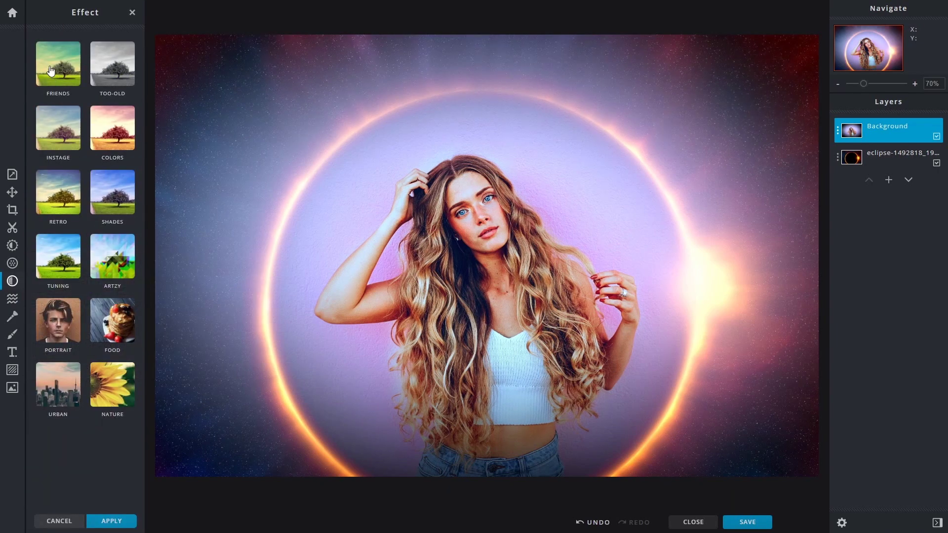
{"action": "left_click", "coordinate": [109, 66]}
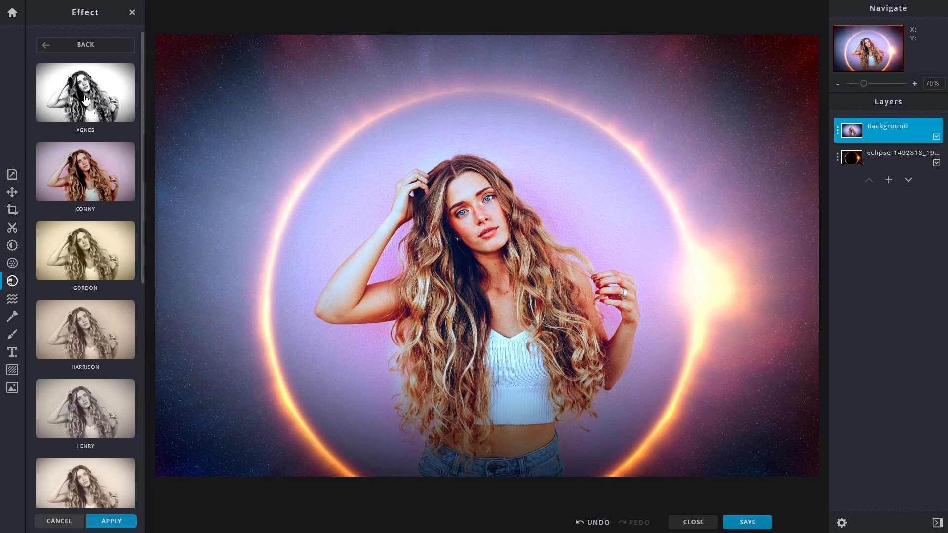
{"action": "left_click", "coordinate": [86, 99]}
{"action": "left_click", "coordinate": [88, 252]}
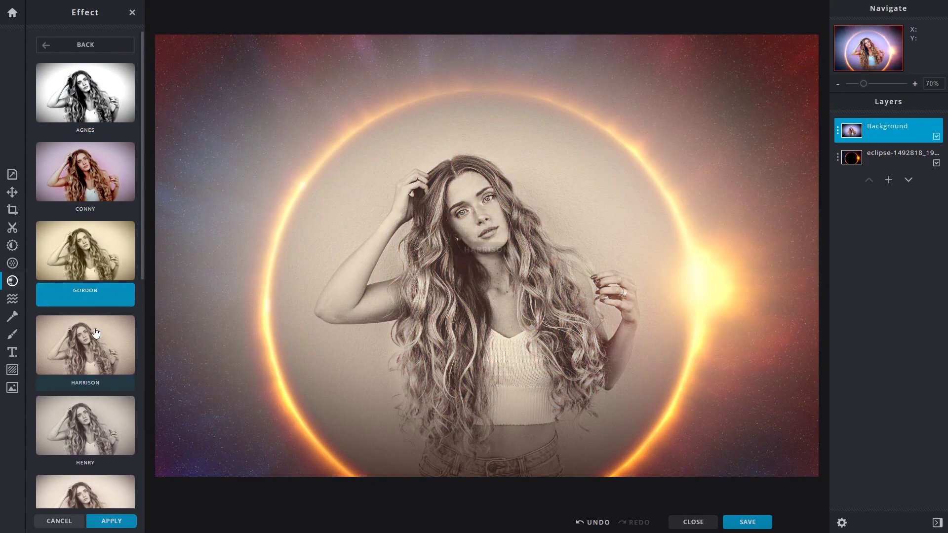
{"action": "left_click", "coordinate": [95, 334]}
{"action": "left_click", "coordinate": [86, 425]}
{"action": "left_click", "coordinate": [86, 489]}
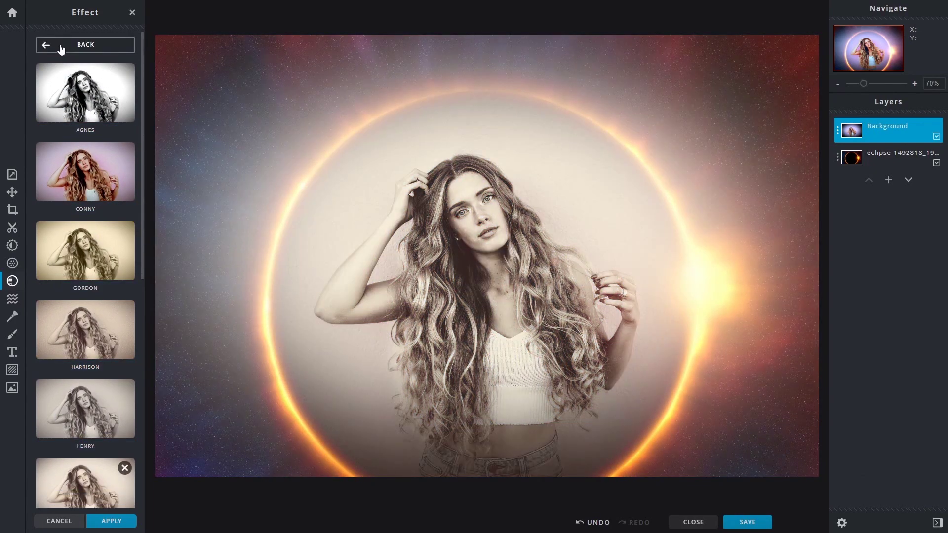
{"action": "left_click", "coordinate": [59, 521]}
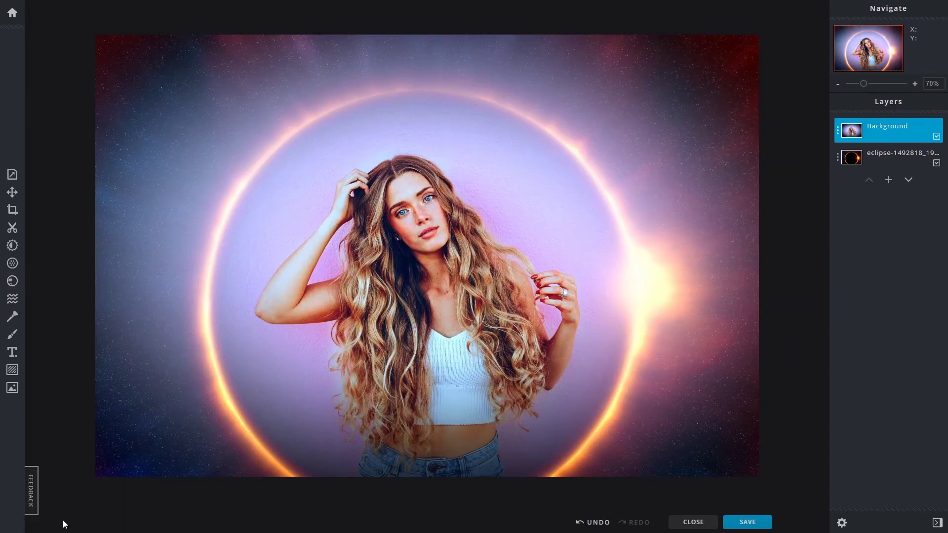
- Preview the Colors effects Tonola, Superone, Reddish and Fellowing on the Background layer, and try lowering Fellowing's strength
{"action": "left_click", "coordinate": [13, 281]}
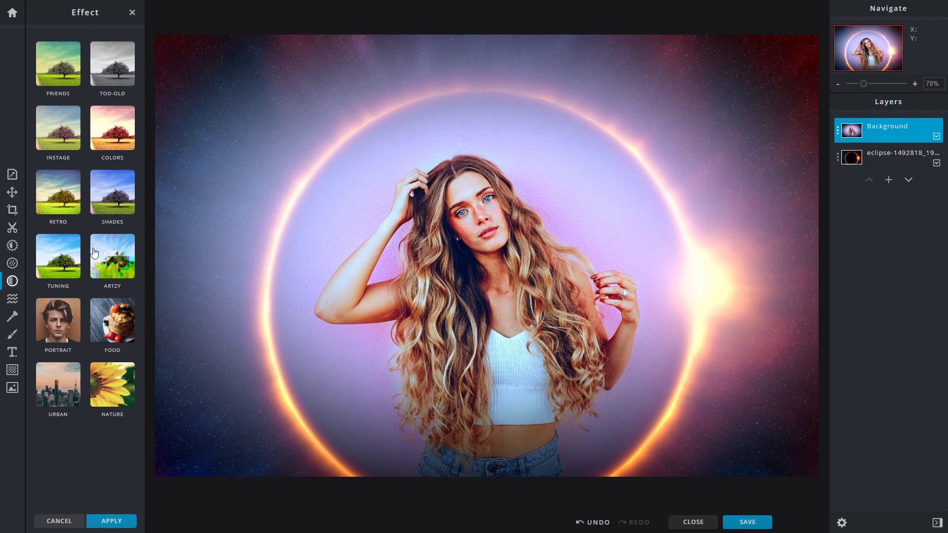
{"action": "left_click", "coordinate": [111, 134]}
{"action": "left_click", "coordinate": [90, 183]}
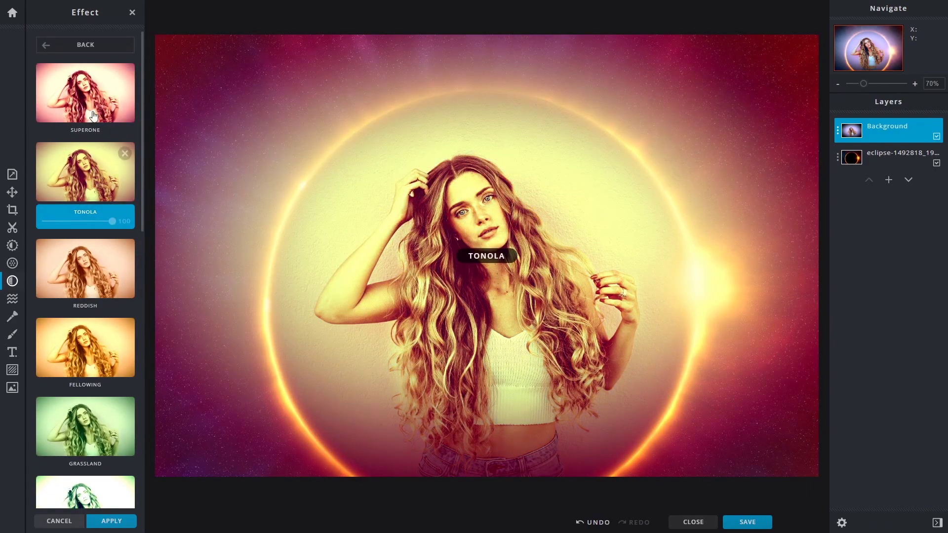
{"action": "left_click", "coordinate": [89, 99]}
{"action": "left_click", "coordinate": [89, 261]}
{"action": "left_click", "coordinate": [89, 332]}
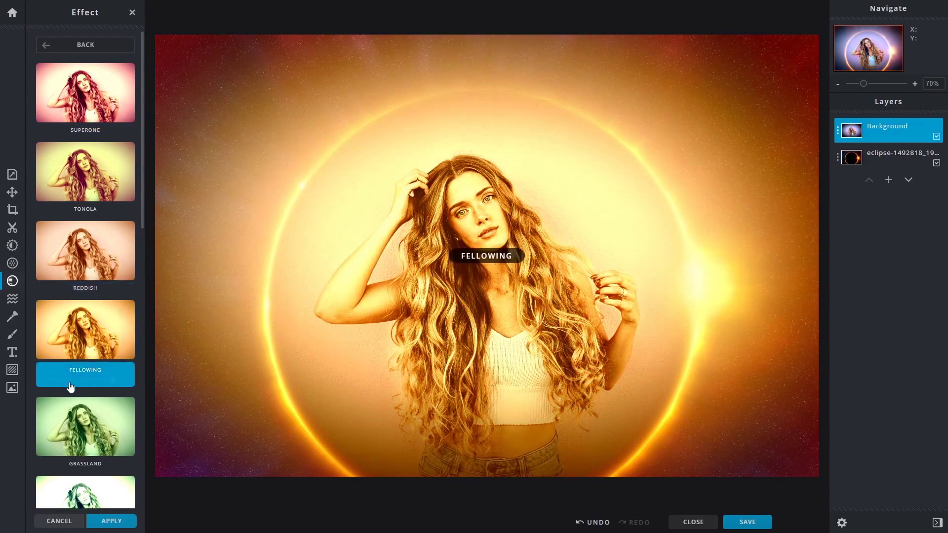
{"action": "left_click_drag", "start_coordinate": [112, 380], "coordinate": [32, 397]}
{"action": "right_click", "coordinate": [32, 397]}
- Preview further Colors effects on the Background layer, including Grassland, Stinker, Blupur and Beyllo
{"action": "left_click", "coordinate": [92, 442]}
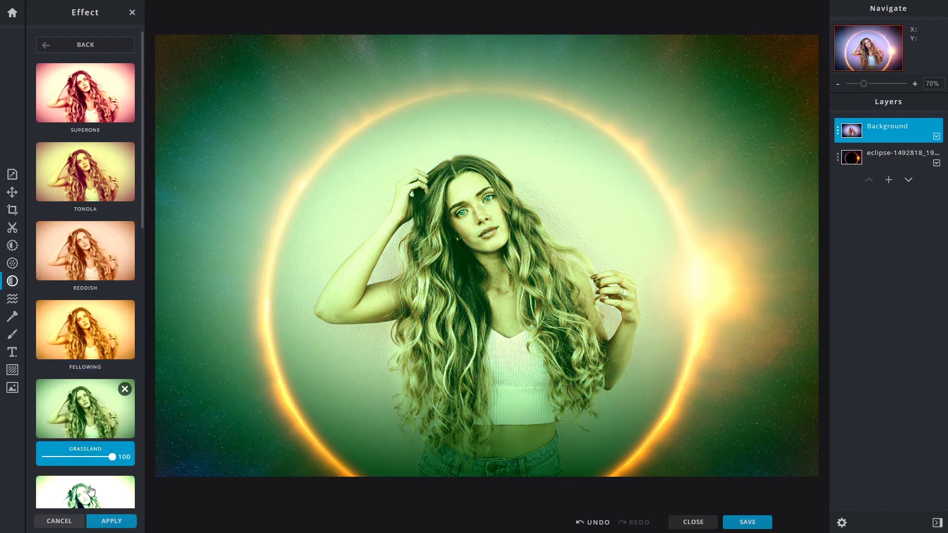
{"action": "left_click", "coordinate": [91, 491]}
{"action": "scroll", "coordinate": [109, 438], "scroll_direction": "down", "scroll_amount": 8}
{"action": "left_click", "coordinate": [101, 434]}
{"action": "scroll", "coordinate": [96, 445], "scroll_direction": "down", "scroll_amount": 4}
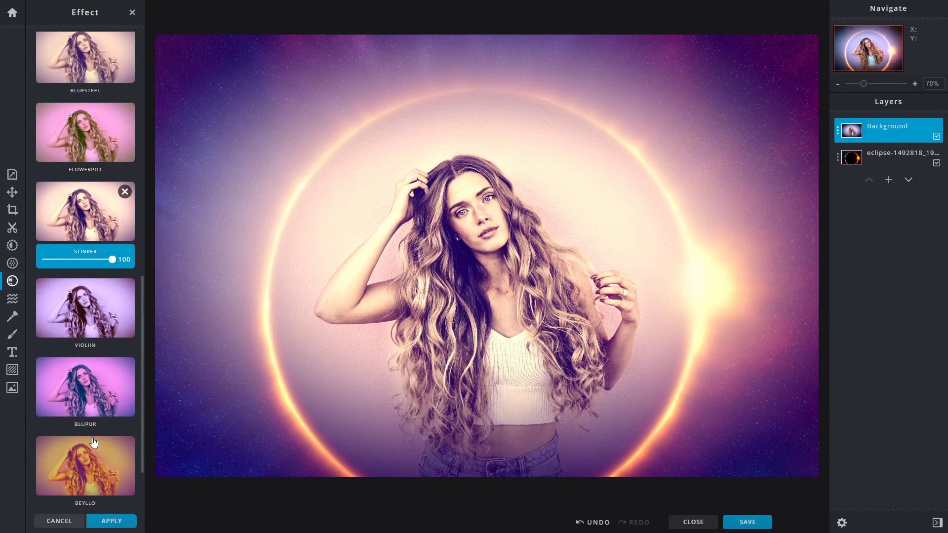
{"action": "left_click", "coordinate": [85, 399]}
{"action": "left_click", "coordinate": [93, 472]}
{"action": "scroll", "coordinate": [101, 433], "scroll_direction": "down", "scroll_amount": 2}
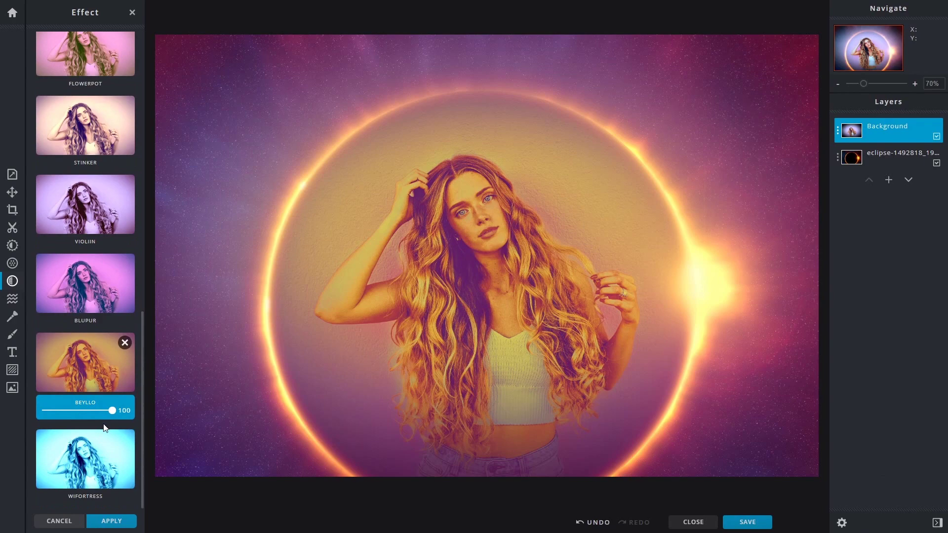
- Preview the Wifortress and Blupur effects, and reduce Wifortress's strength to 0
{"action": "left_click", "coordinate": [101, 447]}
{"action": "left_click", "coordinate": [83, 296]}
{"action": "left_click", "coordinate": [111, 459]}
{"action": "left_click_drag", "start_coordinate": [114, 483], "coordinate": [36, 492]}
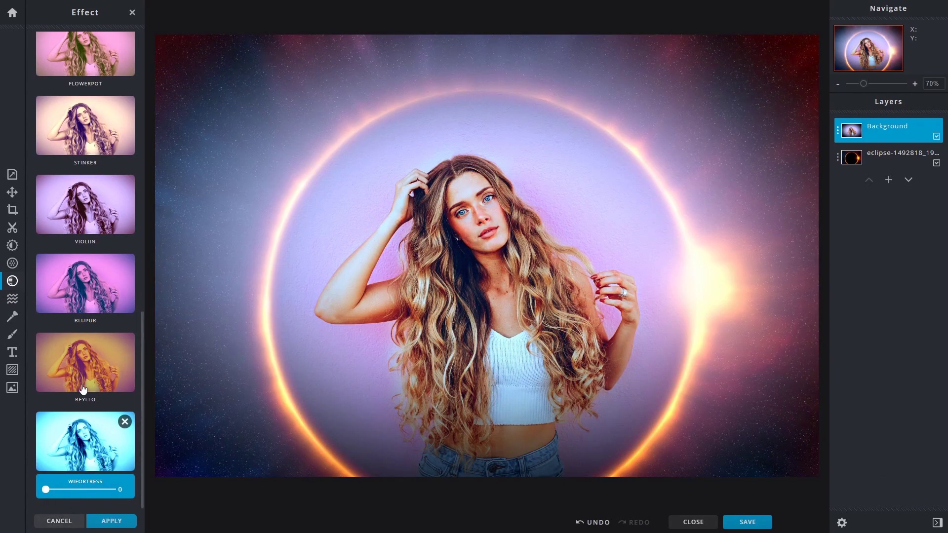
{"action": "scroll", "coordinate": [93, 288], "scroll_direction": "up", "scroll_amount": 12}
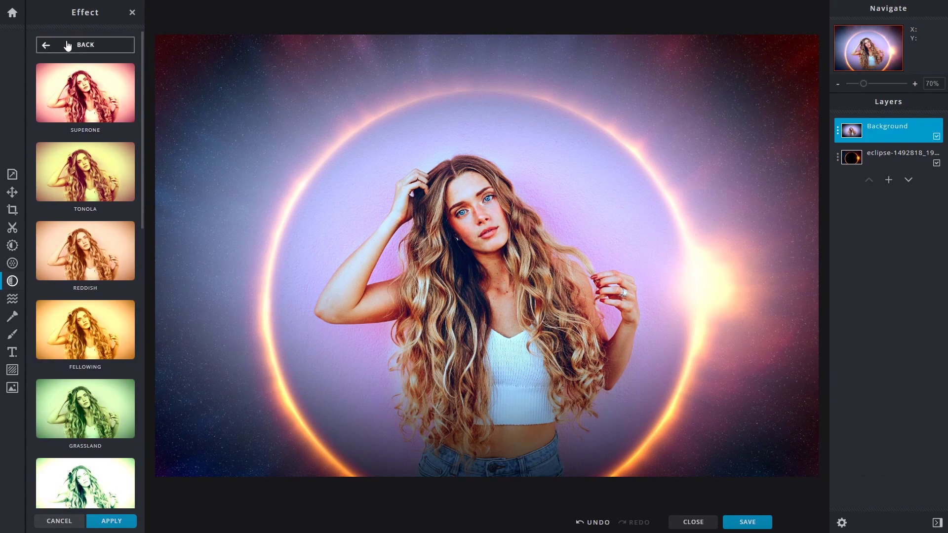
- Remove the Wifortress effect from the Background layer, and preview the Retro effects Creamlow and Sven
{"action": "left_click", "coordinate": [67, 45]}
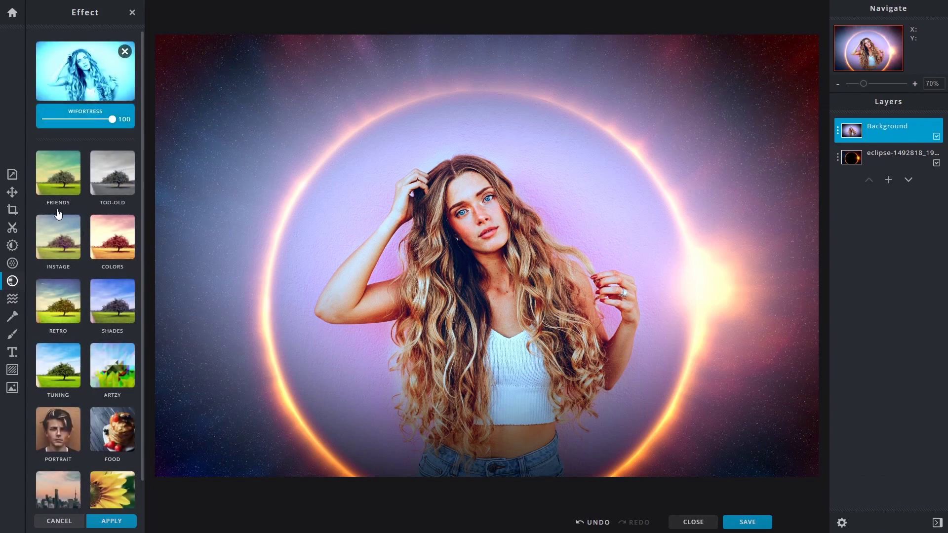
{"action": "left_click", "coordinate": [124, 52]}
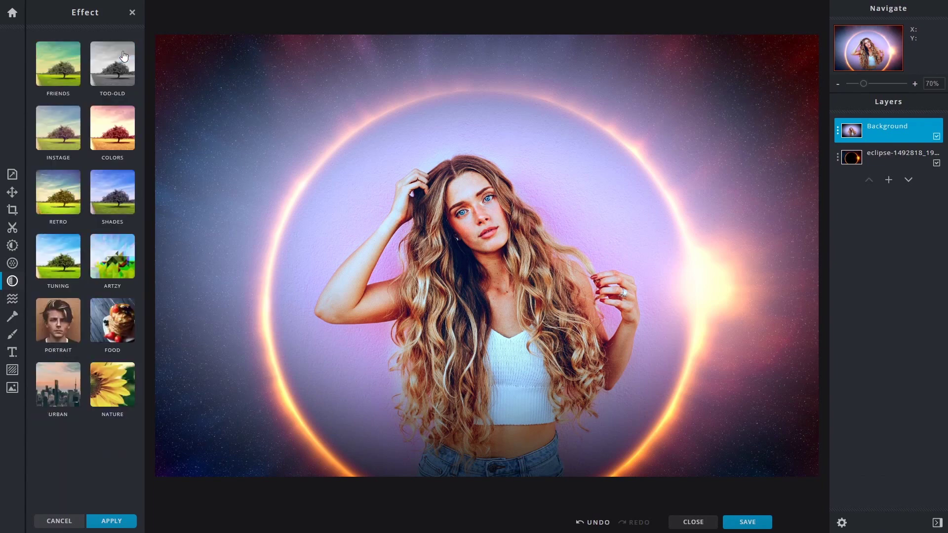
{"action": "left_click", "coordinate": [68, 197]}
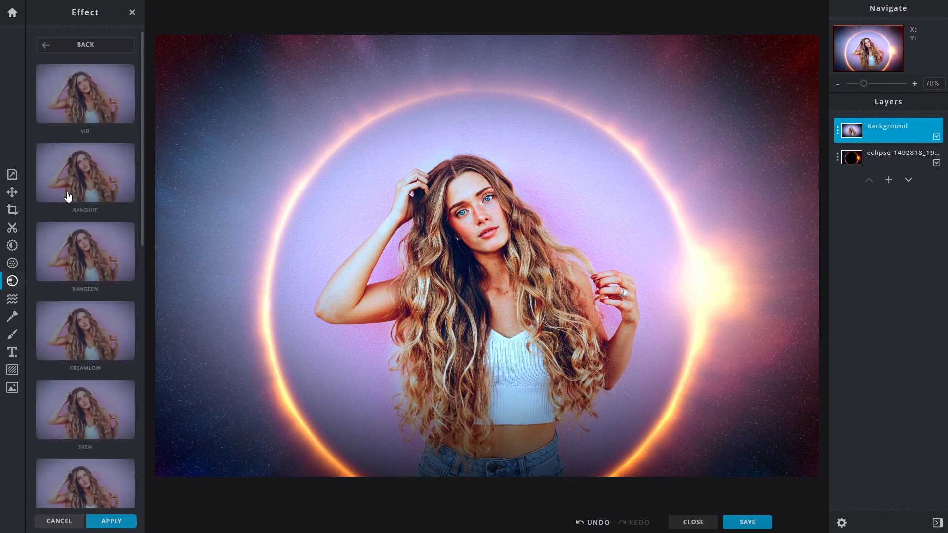
{"action": "left_click", "coordinate": [93, 341]}
{"action": "left_click", "coordinate": [87, 408]}
- Compare the Retro effects Ragwarm and Greered, and apply Ragwarm at strength 100 to the Background layer
{"action": "scroll", "coordinate": [86, 408], "scroll_direction": "down", "scroll_amount": 5}
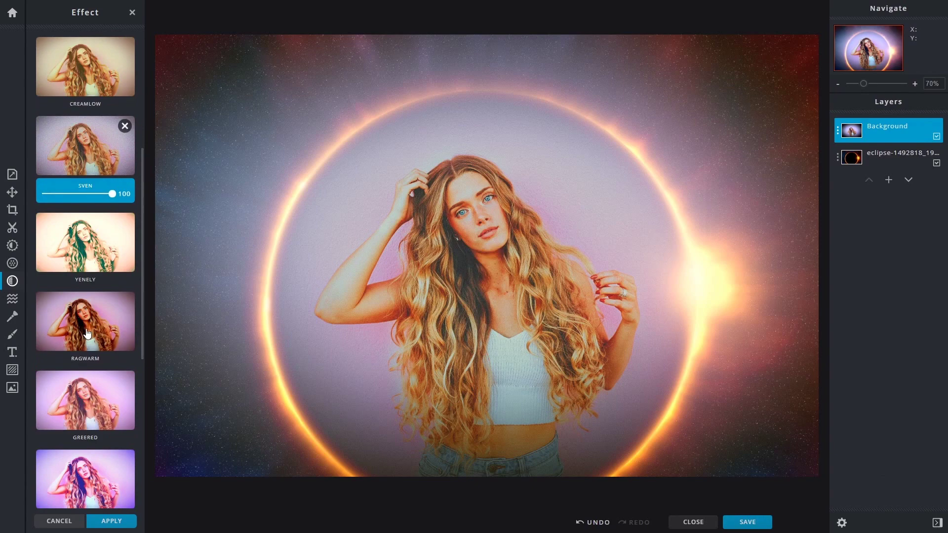
{"action": "left_click", "coordinate": [87, 334]}
{"action": "left_click", "coordinate": [94, 390]}
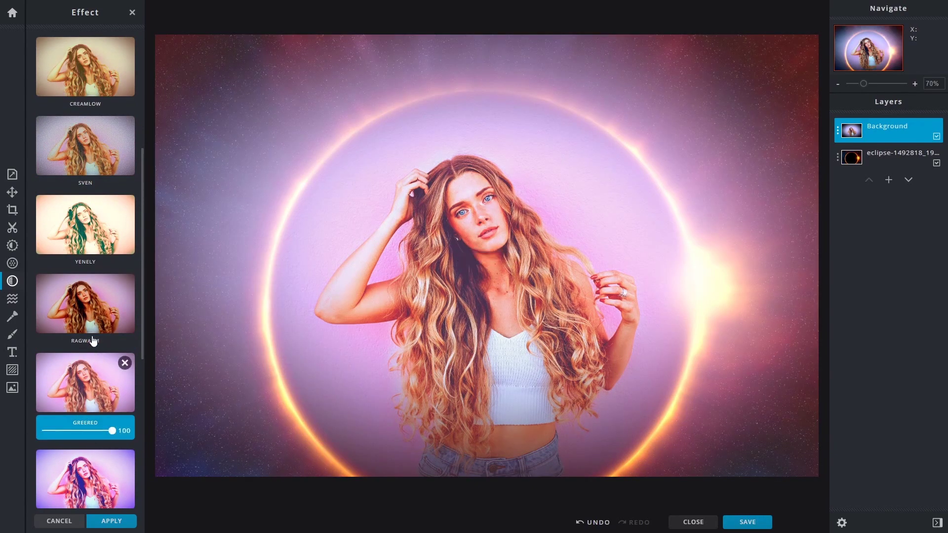
{"action": "left_click", "coordinate": [95, 346]}
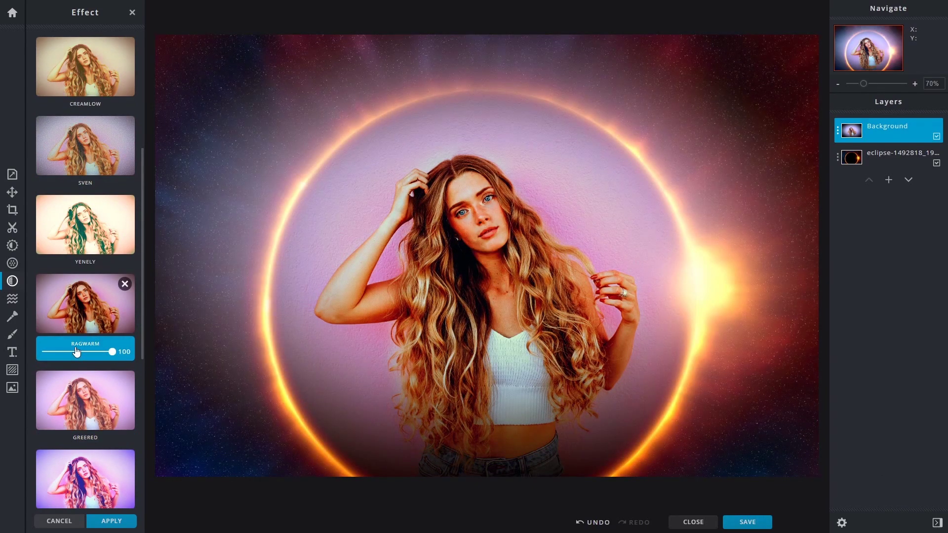
{"action": "left_click_drag", "start_coordinate": [112, 352], "coordinate": [153, 381]}
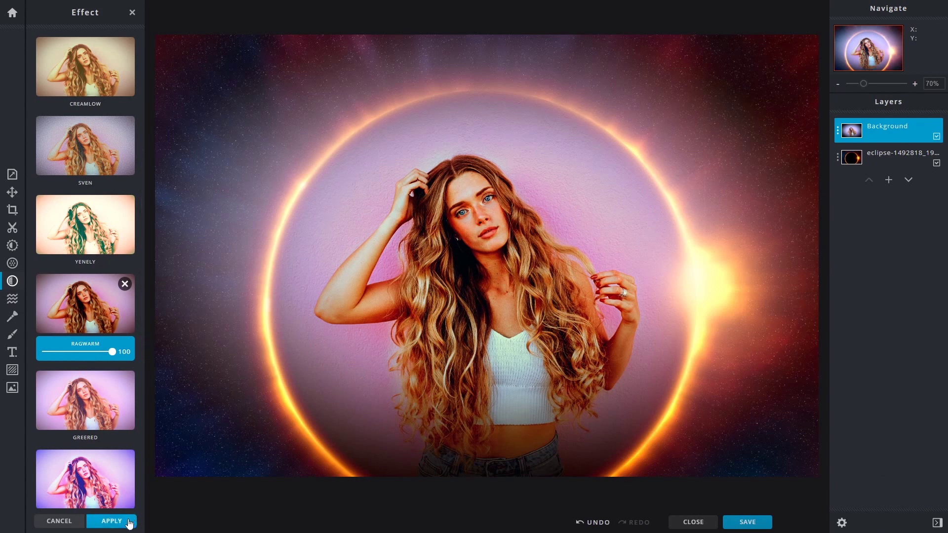
{"action": "left_click", "coordinate": [111, 521]}
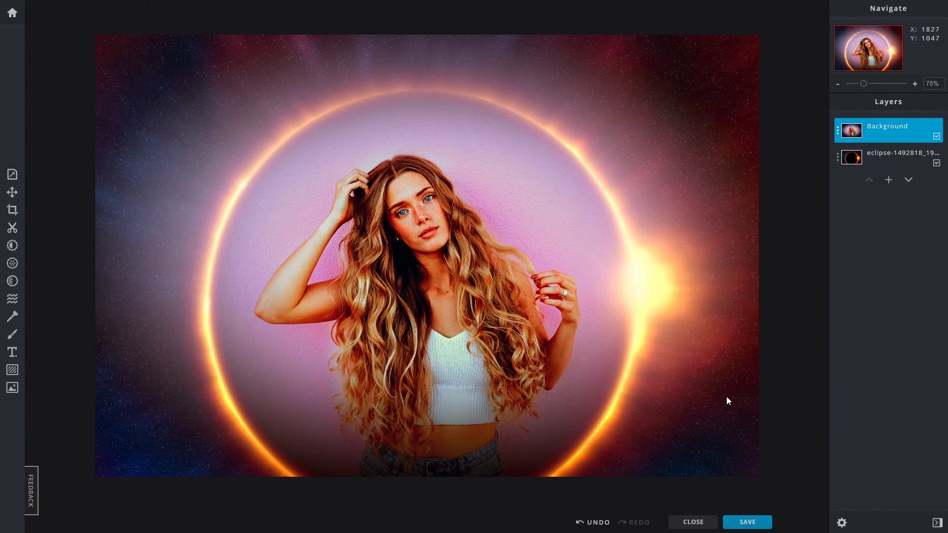
- Set the Liquify brush size to 372 px and push the woman's hips and raised elbow inward
{"action": "left_click", "coordinate": [12, 300]}
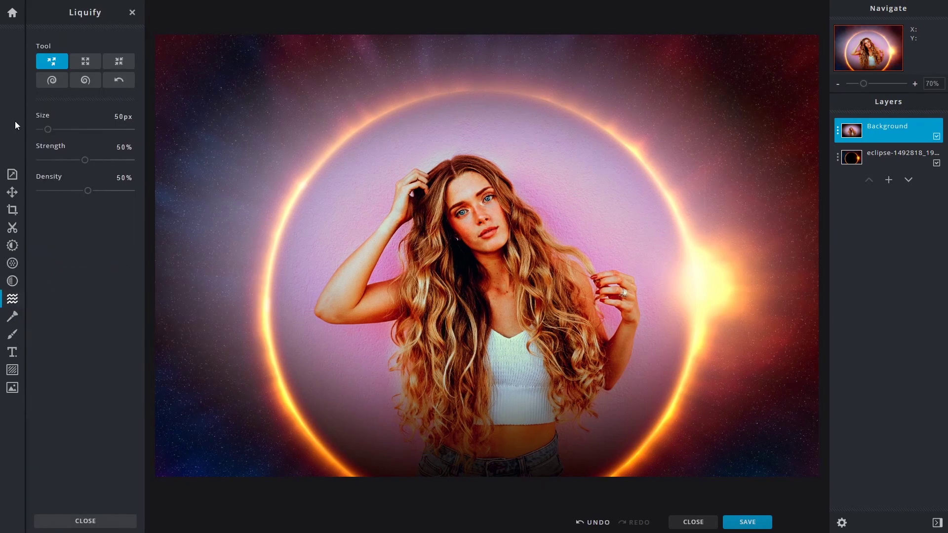
{"action": "left_click_drag", "start_coordinate": [48, 130], "coordinate": [107, 129]}
{"action": "mouse_move", "coordinate": [395, 442]}
{"action": "left_mouse_down"}
{"action": "mouse_move", "coordinate": [349, 438]}
{"action": "mouse_move", "coordinate": [409, 439]}
{"action": "left_mouse_up"}
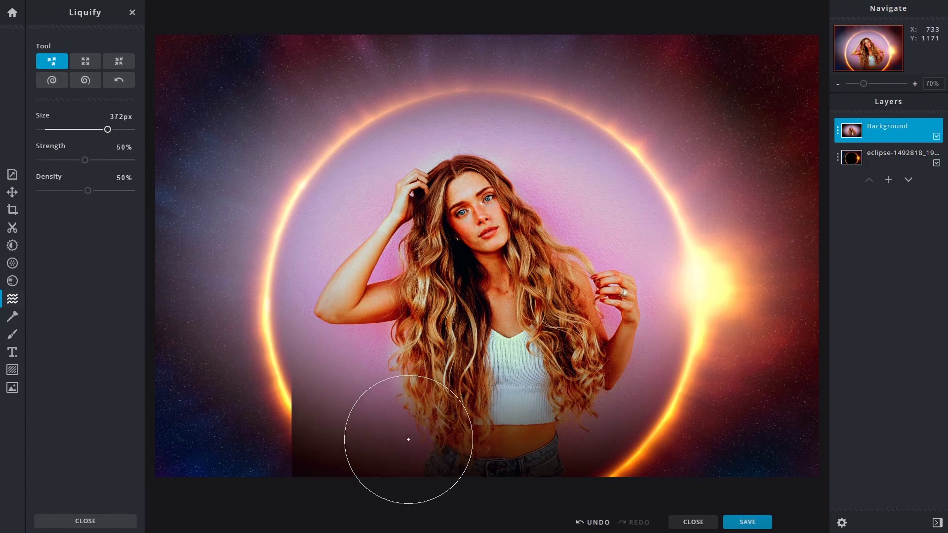
{"action": "left_click_drag", "start_coordinate": [631, 452], "coordinate": [580, 444]}
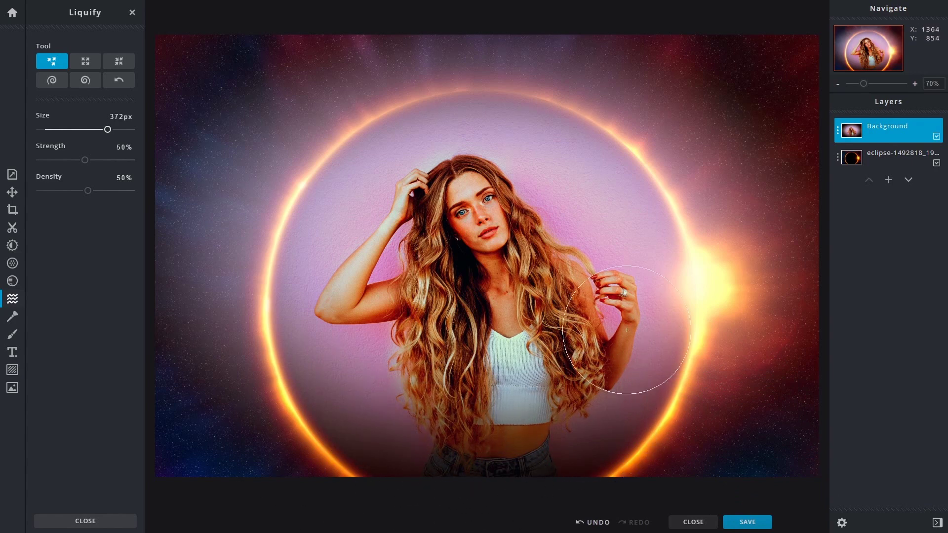
{"action": "left_click_drag", "start_coordinate": [278, 275], "coordinate": [309, 310]}
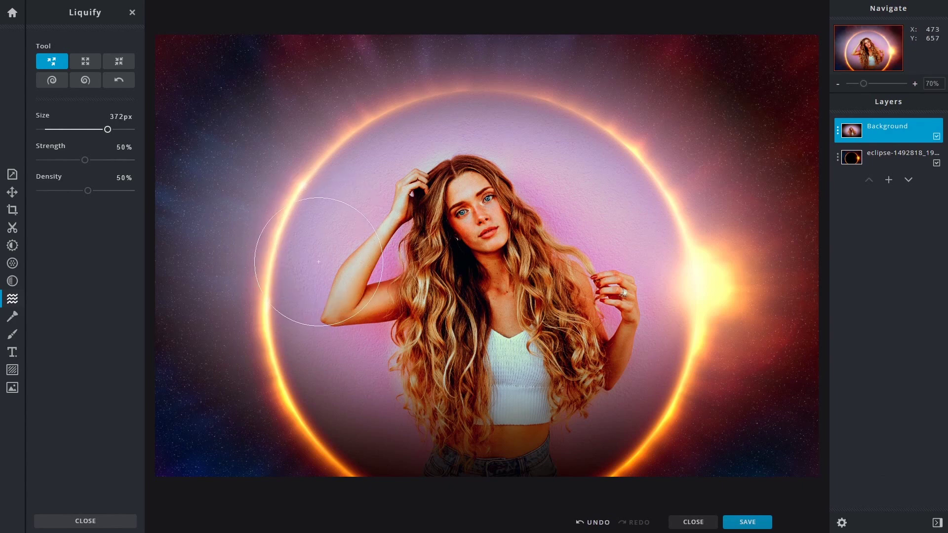
{"action": "left_click", "coordinate": [290, 260]}
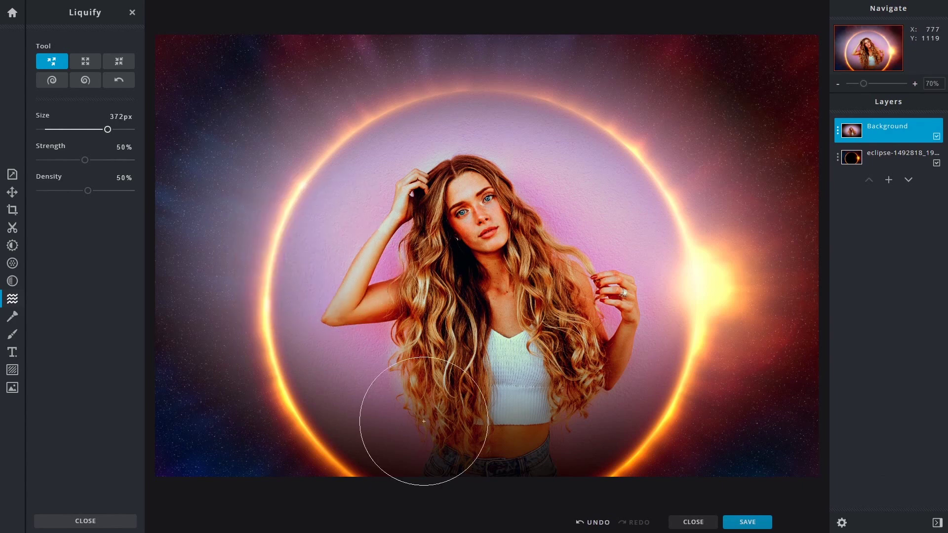
- Undo all the Liquify strokes on the woman and leave the Liquify tool
{"action": "left_click", "coordinate": [585, 524]}
{"action": "left_click", "coordinate": [586, 524]}
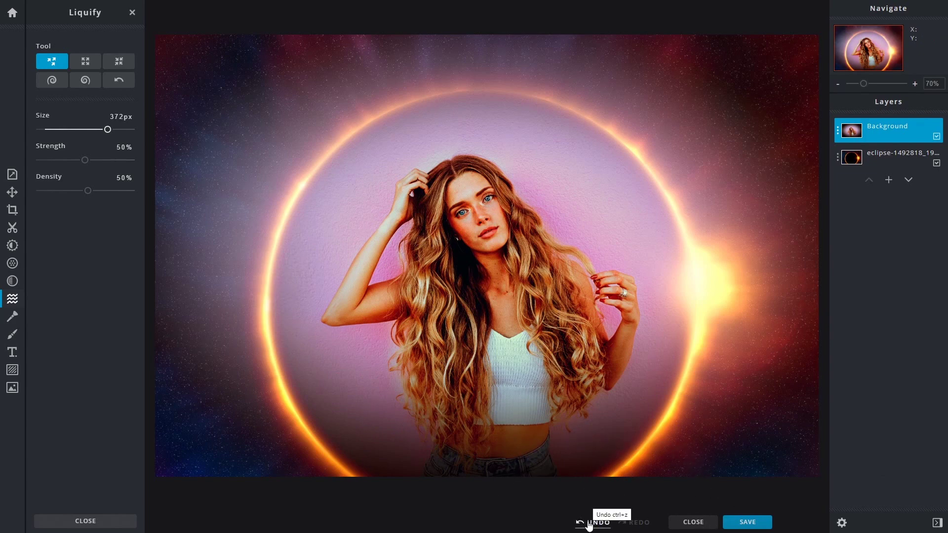
{"action": "left_click", "coordinate": [589, 524]}
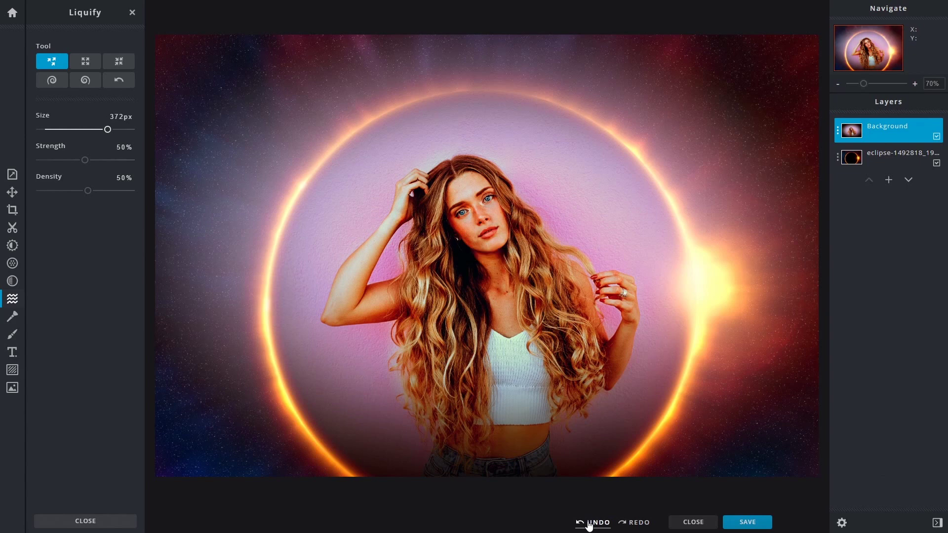
{"action": "left_click", "coordinate": [588, 524]}
{"action": "left_click", "coordinate": [590, 522]}
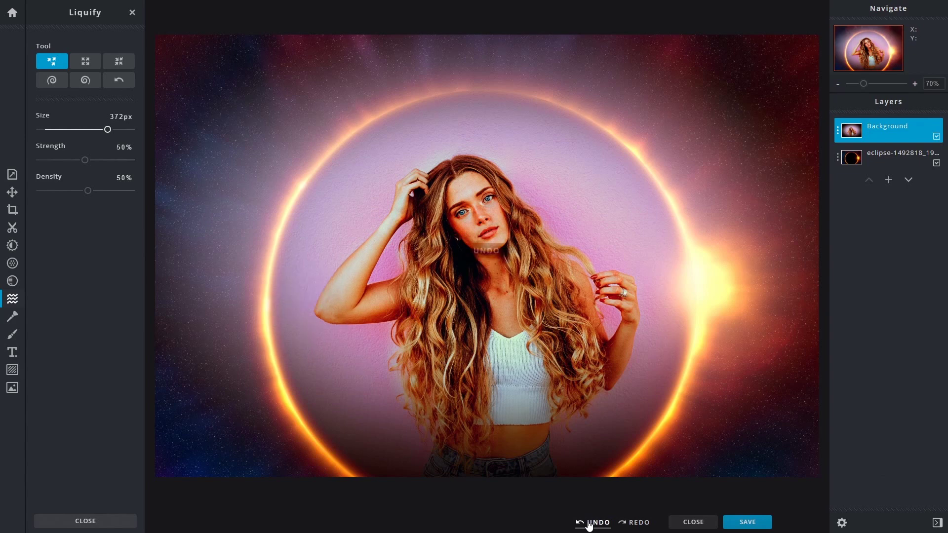
{"action": "left_click", "coordinate": [589, 523]}
{"action": "left_click", "coordinate": [589, 522]}
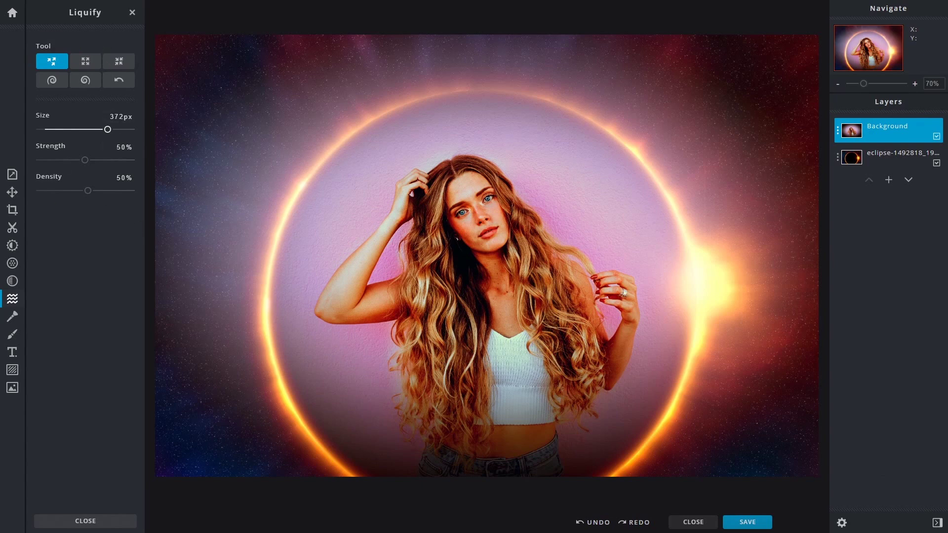
{"action": "left_click", "coordinate": [131, 14]}
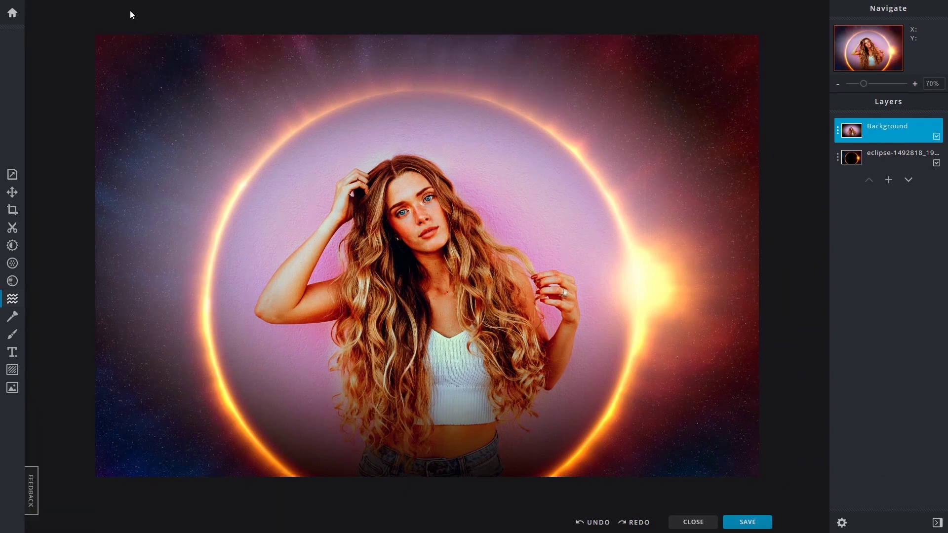
{"action": "left_click", "coordinate": [11, 317]}
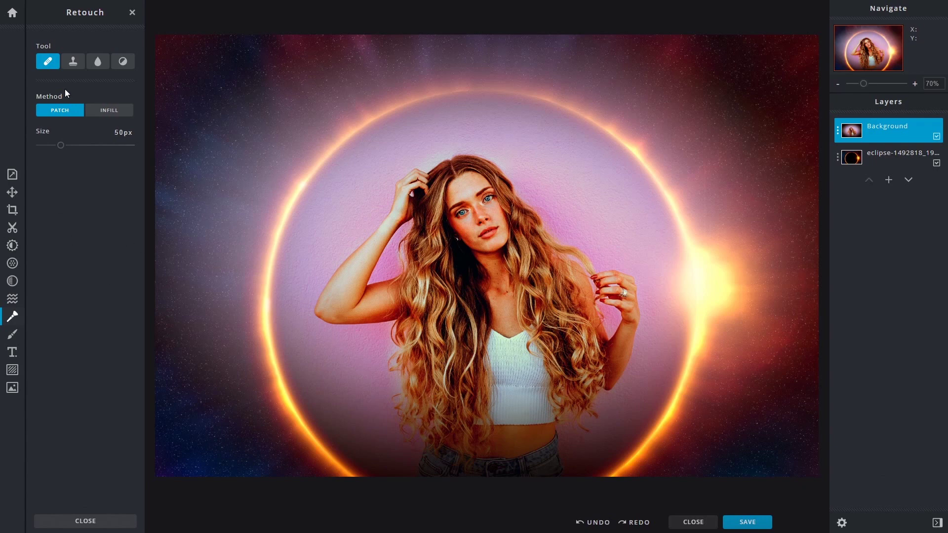
{"action": "left_click", "coordinate": [132, 13]}
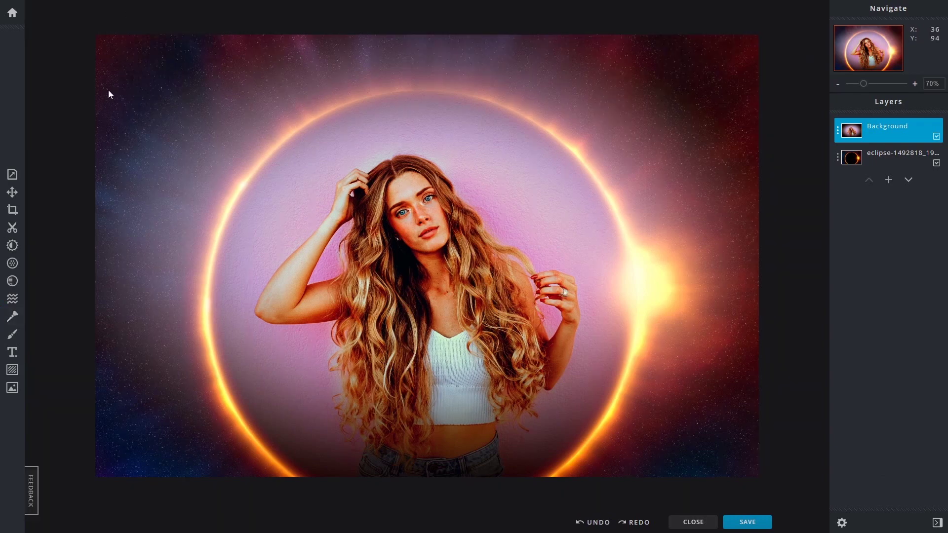
- Add an empty layer above Background and paint a freehand white scribble over the woman's head with the 40 px brush
{"action": "left_click", "coordinate": [12, 335]}
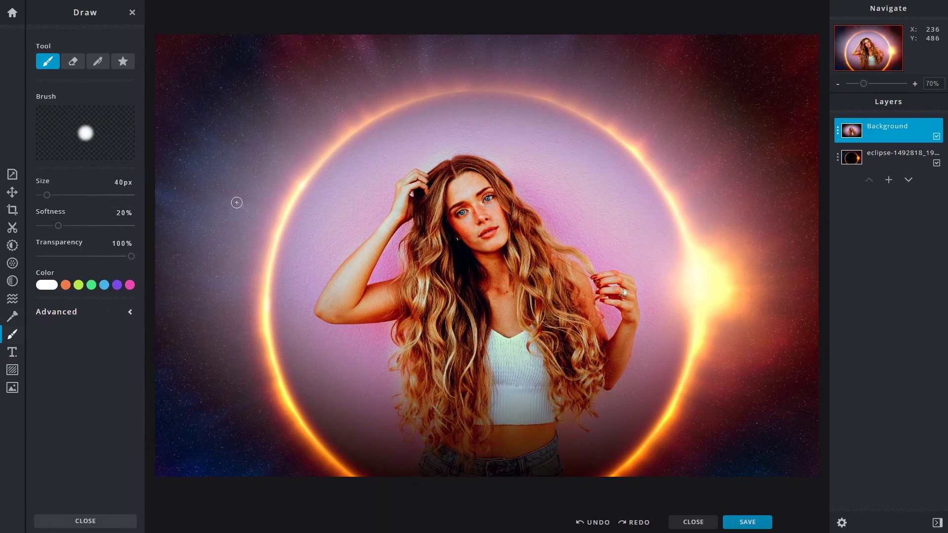
{"action": "left_click", "coordinate": [888, 180]}
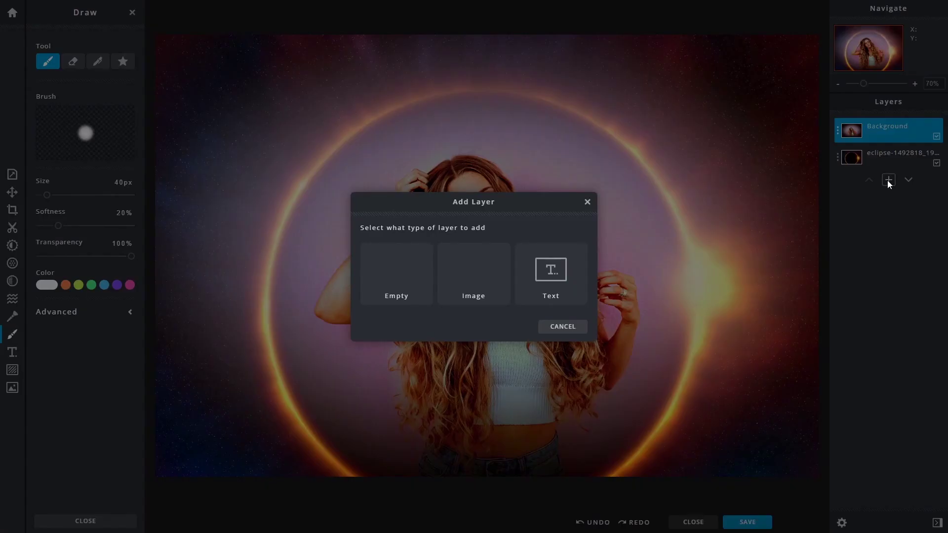
{"action": "left_click", "coordinate": [395, 276]}
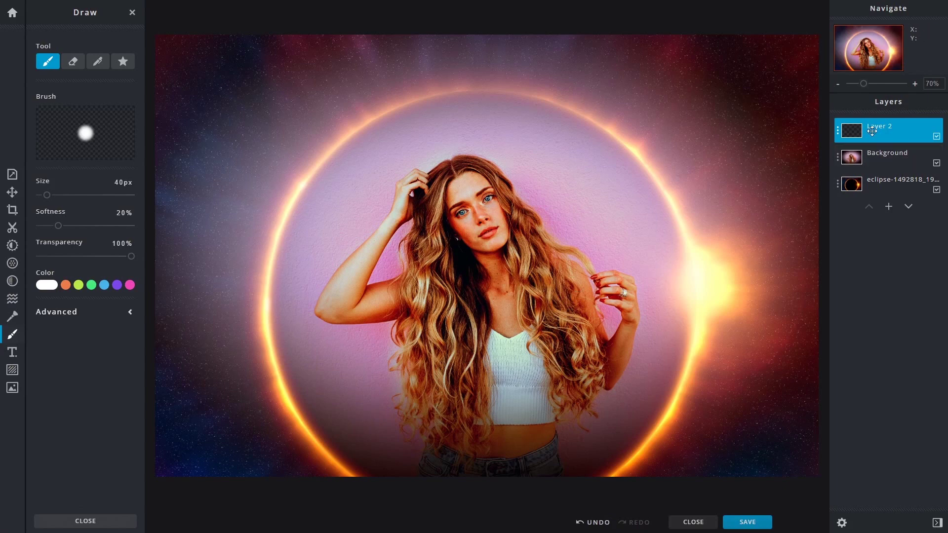
{"action": "mouse_move", "coordinate": [394, 181]}
{"action": "left_mouse_down"}
{"action": "mouse_move", "coordinate": [541, 225]}
{"action": "mouse_move", "coordinate": [433, 220]}
{"action": "mouse_move", "coordinate": [420, 267]}
{"action": "left_mouse_up"}
- Toggle the scribble layer's visibility several times, leave it hidden, and select the Background layer
{"action": "left_click", "coordinate": [937, 137]}
{"action": "left_click", "coordinate": [936, 138]}
{"action": "left_click", "coordinate": [937, 138]}
{"action": "left_click", "coordinate": [937, 138]}
{"action": "left_click", "coordinate": [937, 139]}
{"action": "left_click", "coordinate": [865, 158]}
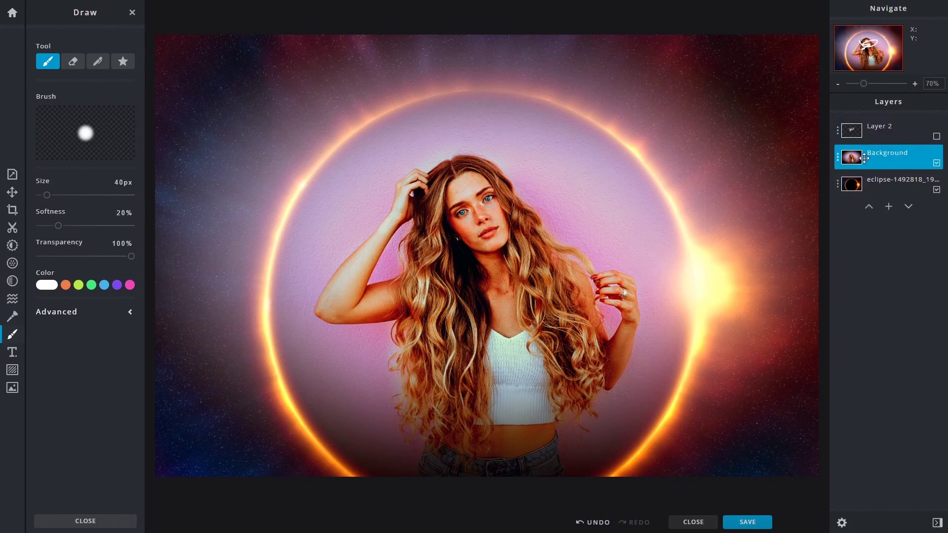
- Move the scribble layer down to the bottom of the layer stack and back to the top, keeping it hidden
{"action": "left_click", "coordinate": [885, 129]}
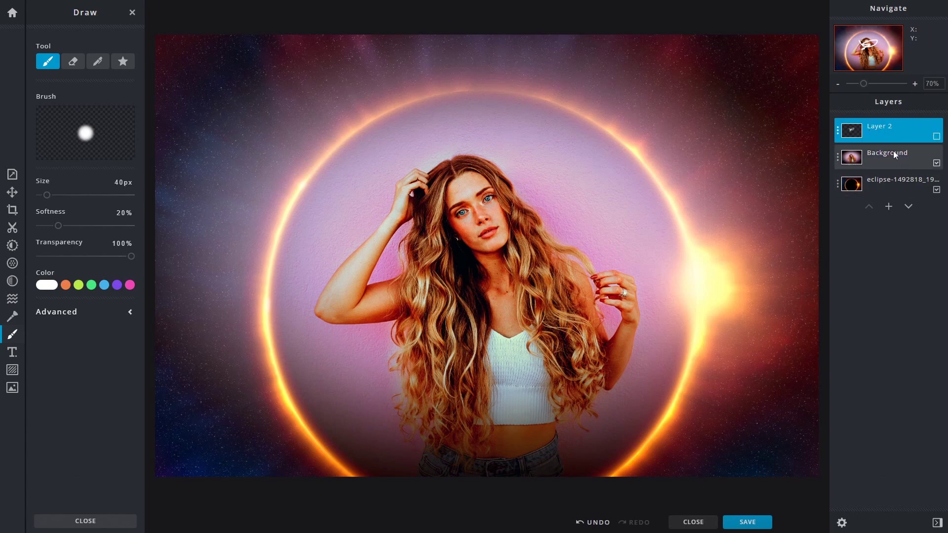
{"action": "left_click", "coordinate": [908, 206]}
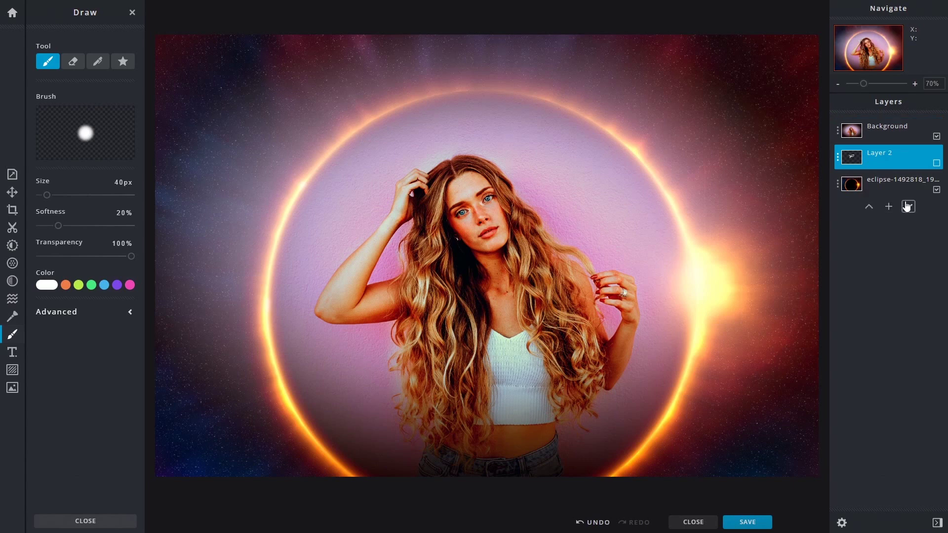
{"action": "left_click", "coordinate": [908, 206]}
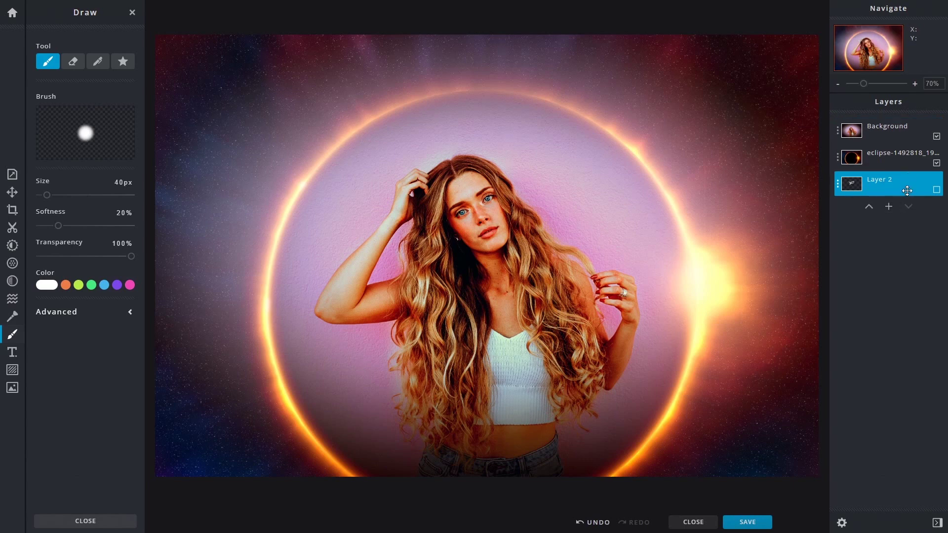
{"action": "left_click", "coordinate": [869, 206]}
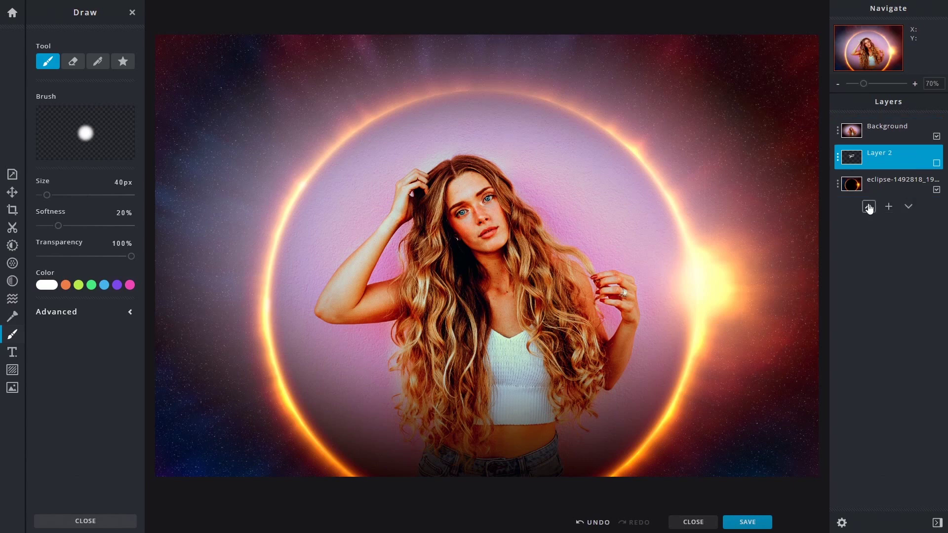
{"action": "left_click", "coordinate": [869, 207]}
{"action": "left_click", "coordinate": [908, 206]}
{"action": "left_click", "coordinate": [869, 207]}
{"action": "mouse_move", "coordinate": [883, 133]}
{"action": "left_mouse_down"}
{"action": "mouse_move", "coordinate": [883, 157]}
{"action": "mouse_move", "coordinate": [882, 133]}
{"action": "left_mouse_up"}
{"action": "left_click", "coordinate": [937, 137]}
{"action": "left_click", "coordinate": [937, 137]}
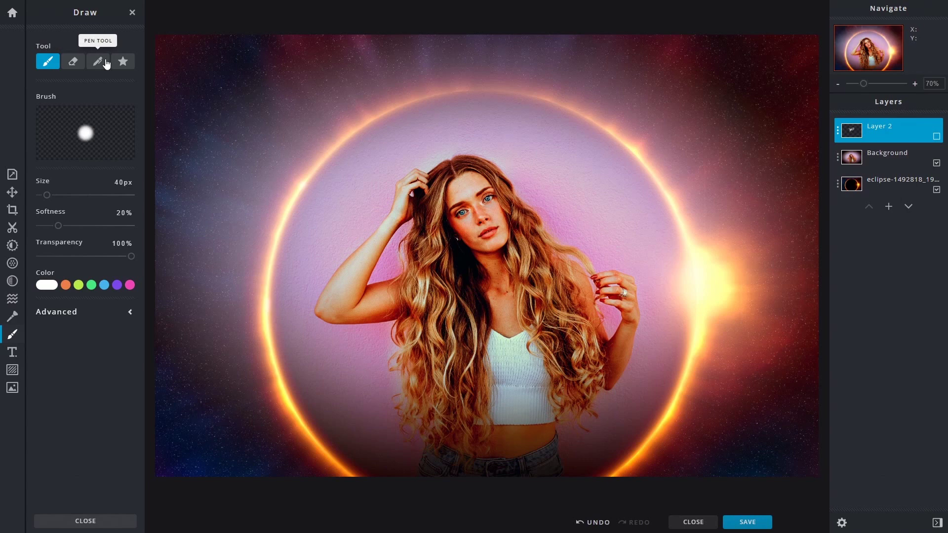
{"action": "left_click", "coordinate": [123, 62]}
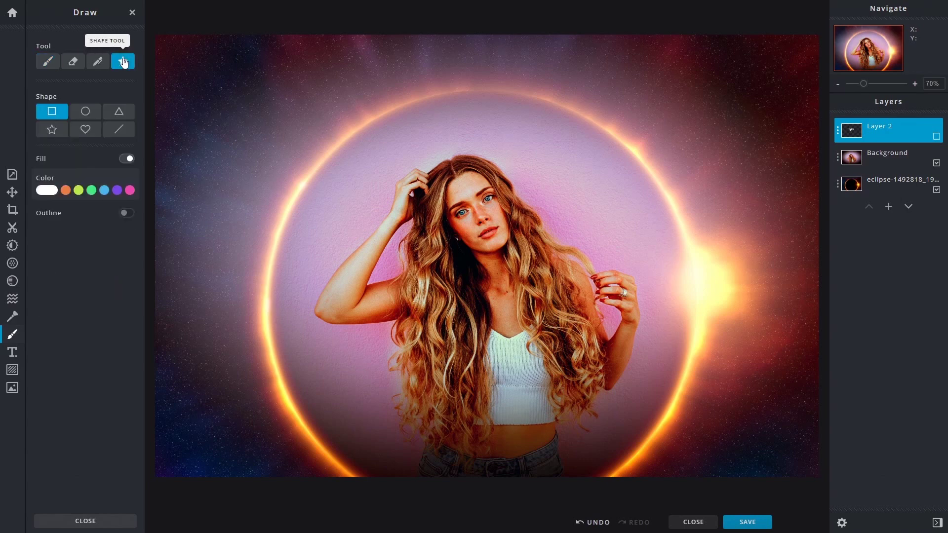
{"action": "left_click", "coordinate": [131, 13]}
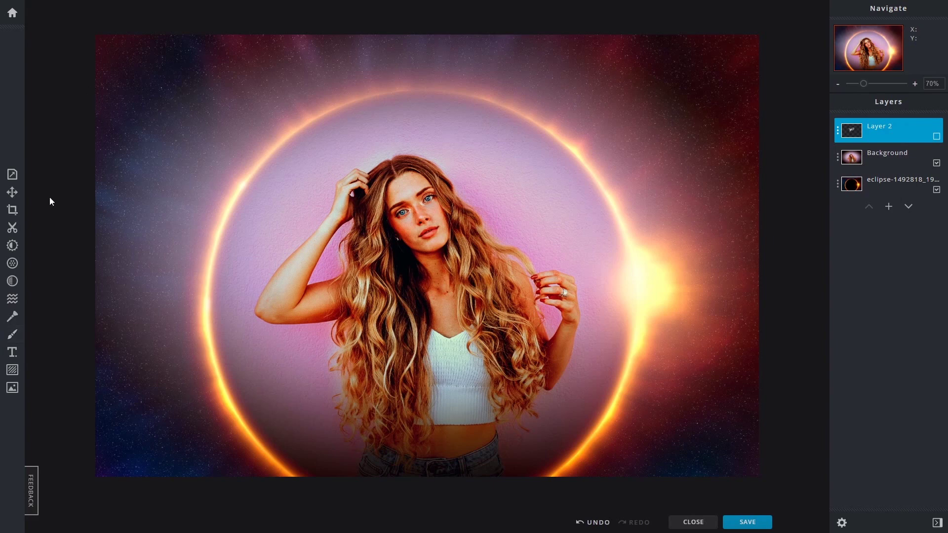
- Add a new text object over the image and replace its sample text with RETRO 2020
{"action": "left_click", "coordinate": [11, 352]}
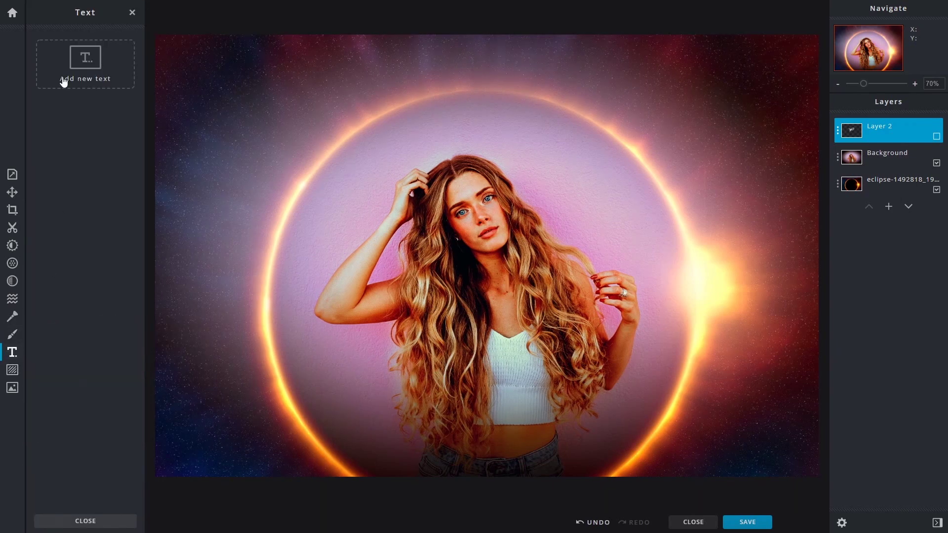
{"action": "left_click", "coordinate": [86, 67]}
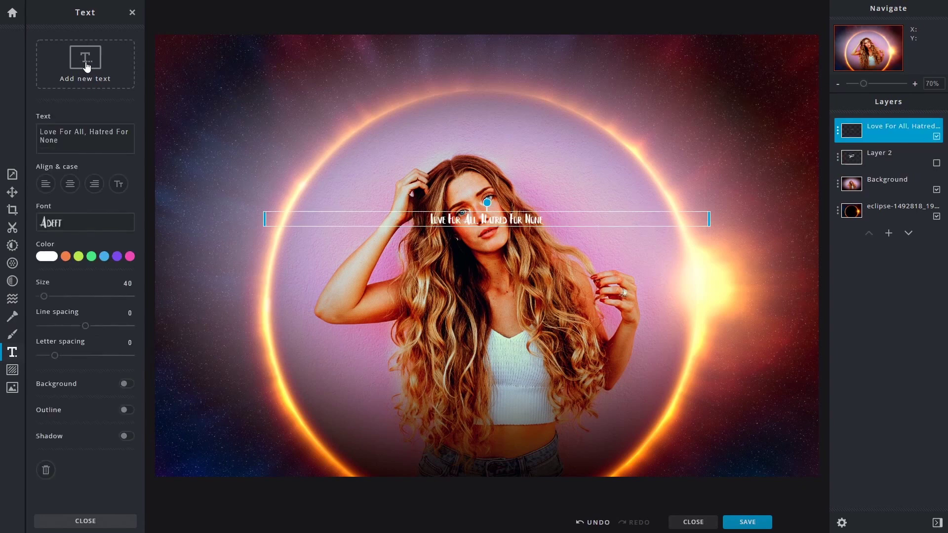
{"action": "double_click", "coordinate": [496, 220]}
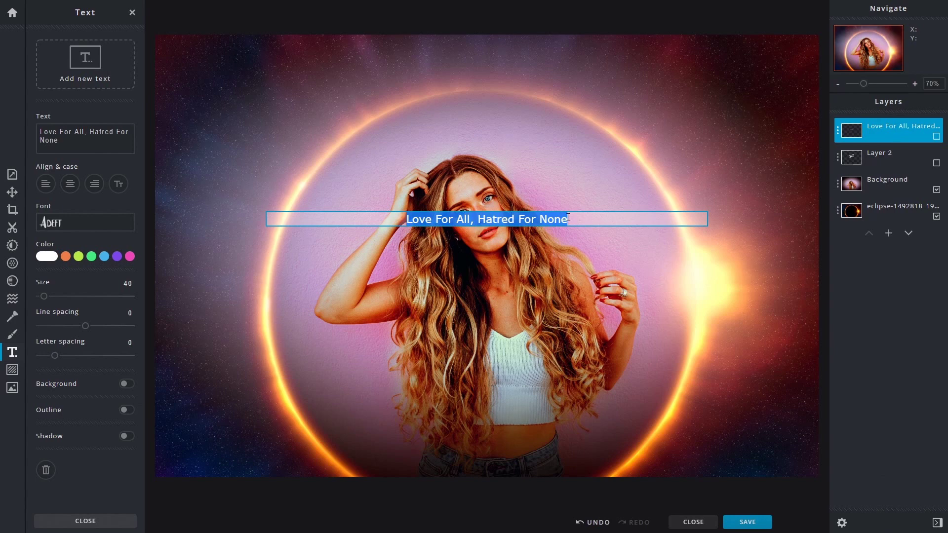
{"action": "type", "text": "re"}
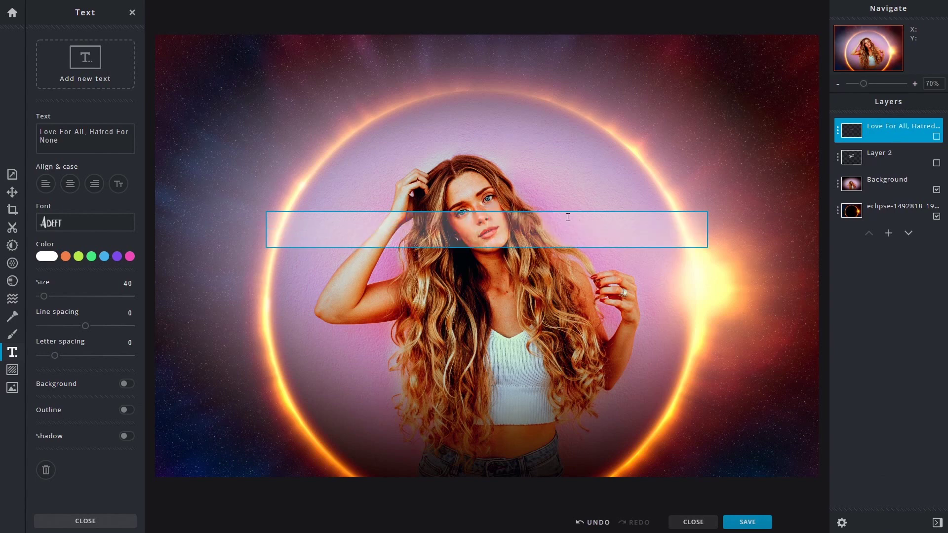
{"action": "type", "text": "tro 2002"}
{"action": "key", "text": "BackSpace"}
{"action": "key", "text": "BackSpace"}
{"action": "type", "text": "2020"}
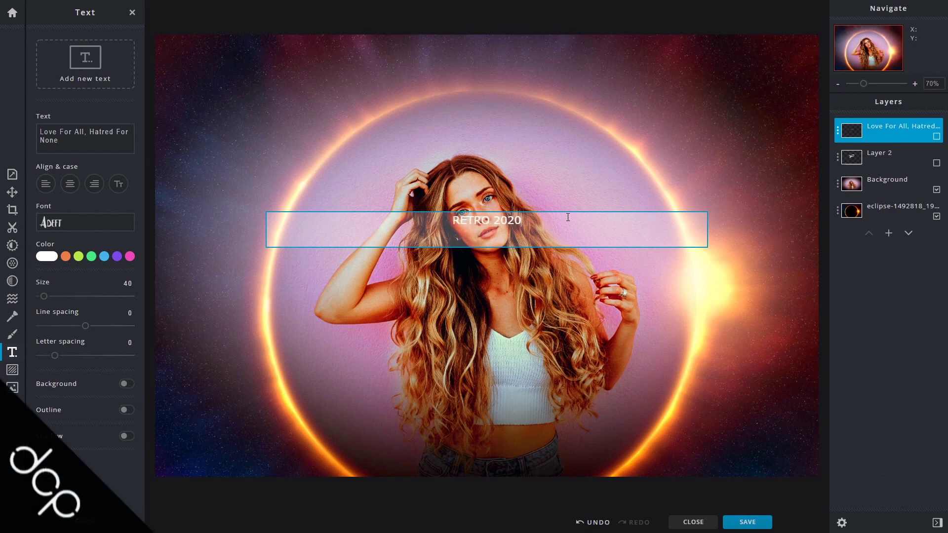
- Enlarge the RETRO 2020 text to size 290, and open the font list and close it without picking a font
{"action": "left_click_drag", "start_coordinate": [520, 223], "coordinate": [503, 214]}
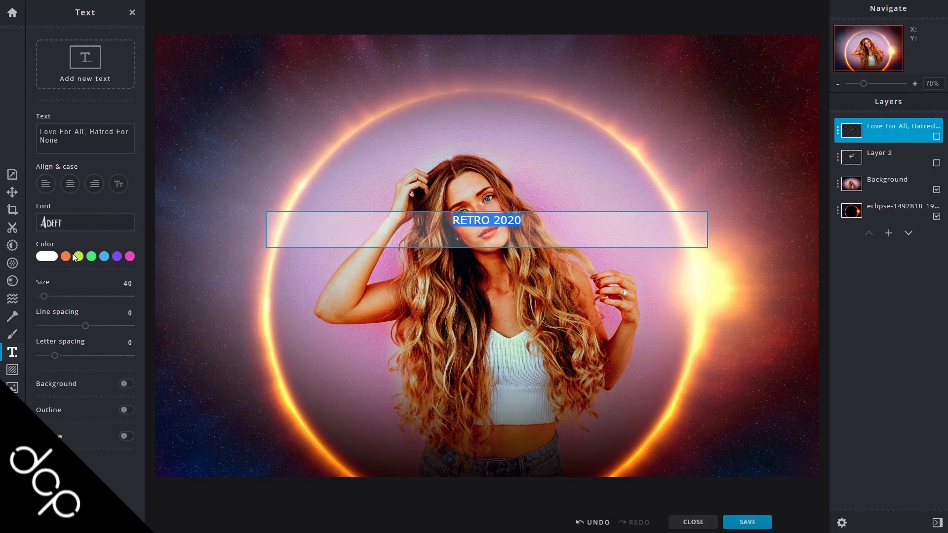
{"action": "left_click", "coordinate": [70, 297]}
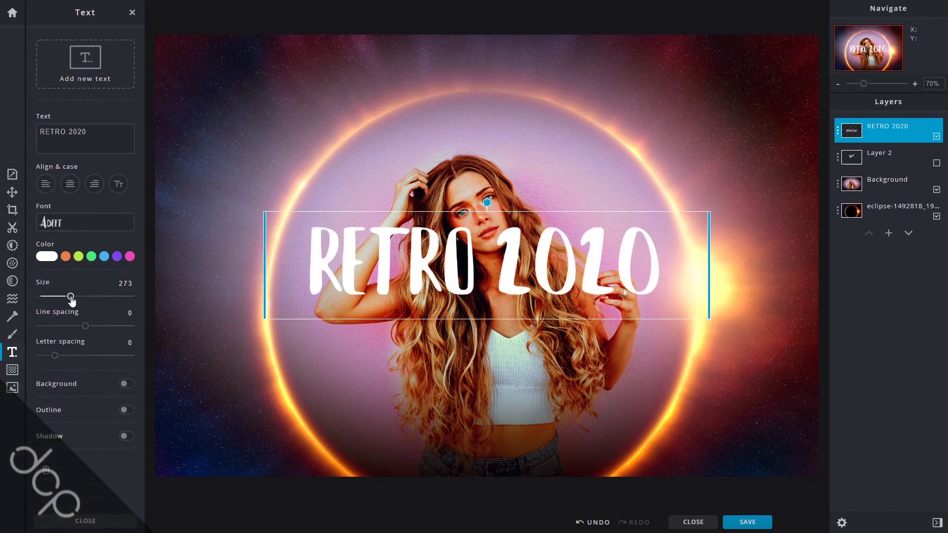
{"action": "left_click_drag", "start_coordinate": [70, 298], "coordinate": [73, 298]}
{"action": "left_click", "coordinate": [63, 222]}
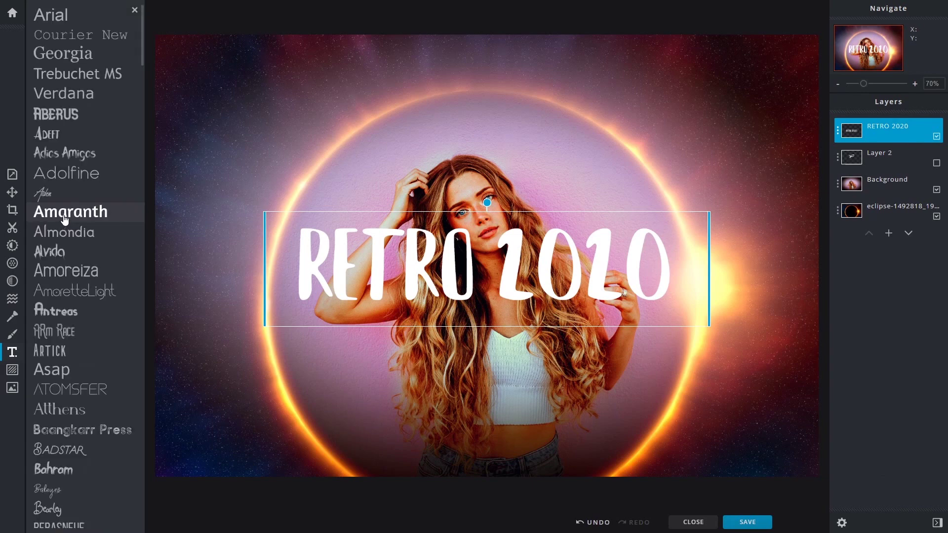
{"action": "left_click", "coordinate": [134, 11]}
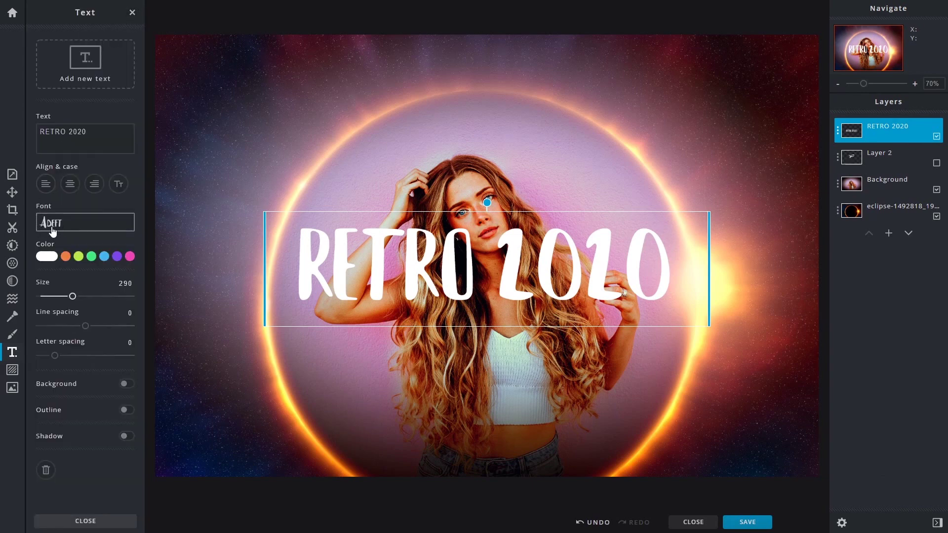
- Try the right, centre and left alignments on the text, finish on centre, and try the case option
{"action": "left_click", "coordinate": [95, 184]}
{"action": "left_click", "coordinate": [70, 183]}
{"action": "left_click", "coordinate": [46, 183]}
{"action": "left_click", "coordinate": [71, 185]}
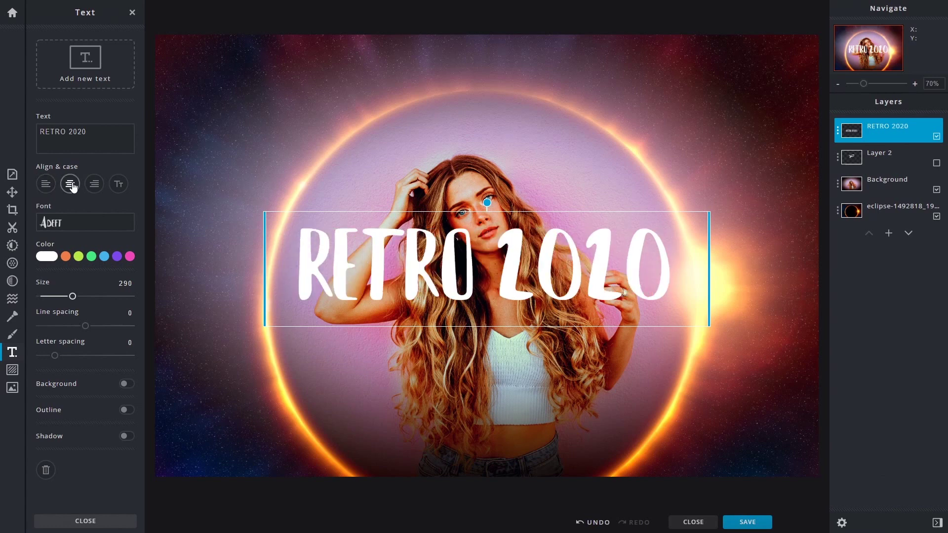
{"action": "left_click", "coordinate": [118, 190]}
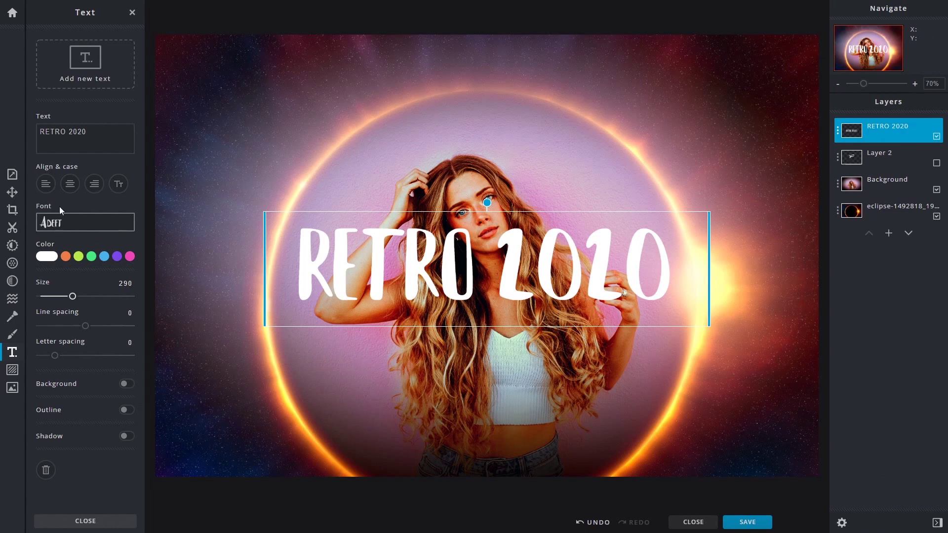
- Change the RETRO 2020 text colour to bright red, #FF0101
{"action": "left_click_drag", "start_coordinate": [87, 132], "coordinate": [40, 132]}
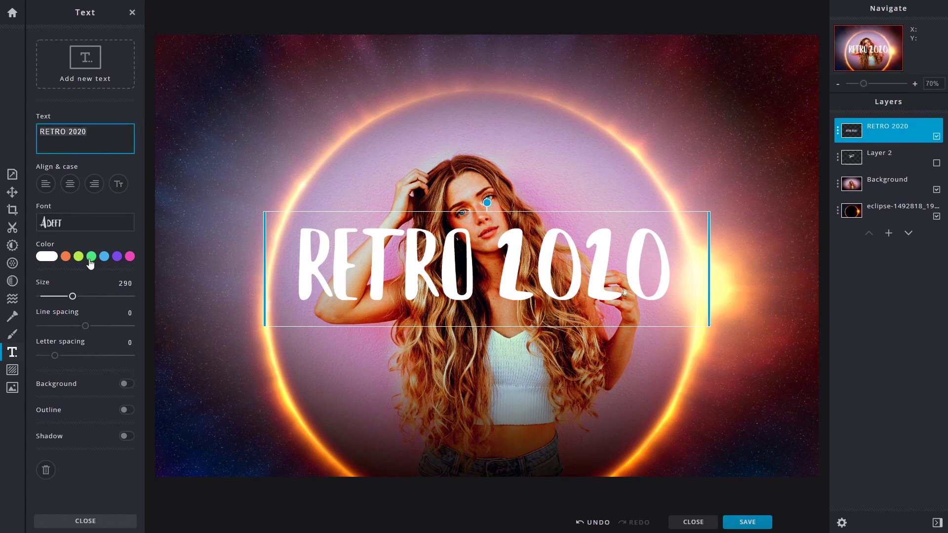
{"action": "left_click", "coordinate": [47, 257]}
{"action": "left_click", "coordinate": [117, 273]}
{"action": "left_click_drag", "start_coordinate": [118, 274], "coordinate": [133, 269]}
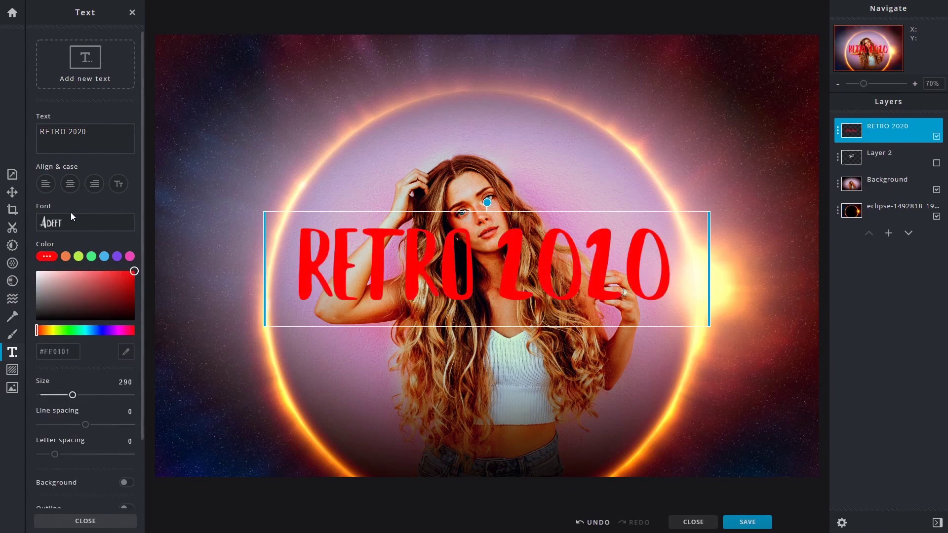
- Try the Amaranth, Bengrraas and Chaiaathah fonts on the RETRO 2020 text
{"action": "left_click", "coordinate": [126, 220]}
{"action": "left_click", "coordinate": [94, 220]}
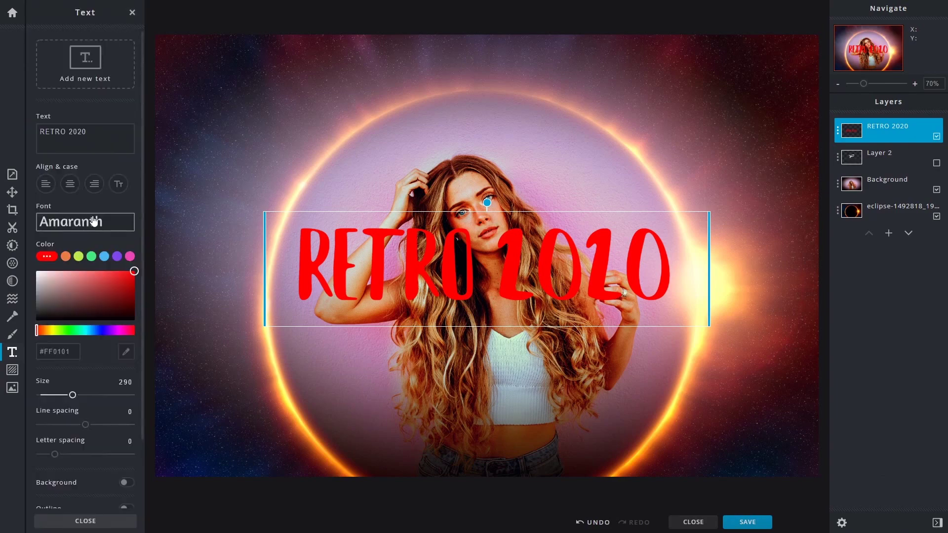
{"action": "left_click", "coordinate": [96, 222]}
{"action": "scroll", "coordinate": [69, 347], "scroll_direction": "down", "scroll_amount": 5}
{"action": "scroll", "coordinate": [69, 347], "scroll_direction": "down", "scroll_amount": 1}
{"action": "left_click", "coordinate": [69, 239]}
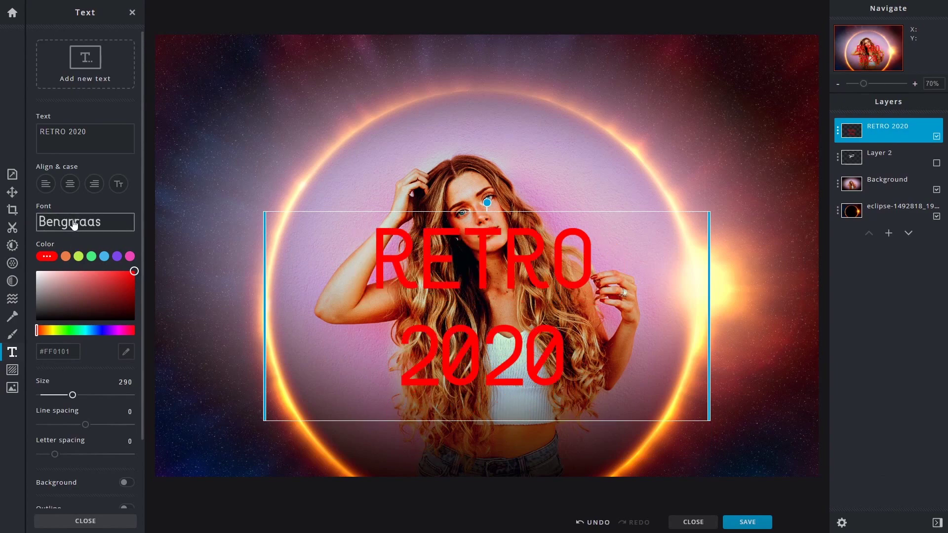
{"action": "left_click", "coordinate": [73, 225]}
{"action": "scroll", "coordinate": [84, 316], "scroll_direction": "down", "scroll_amount": 5}
{"action": "left_click", "coordinate": [76, 312]}
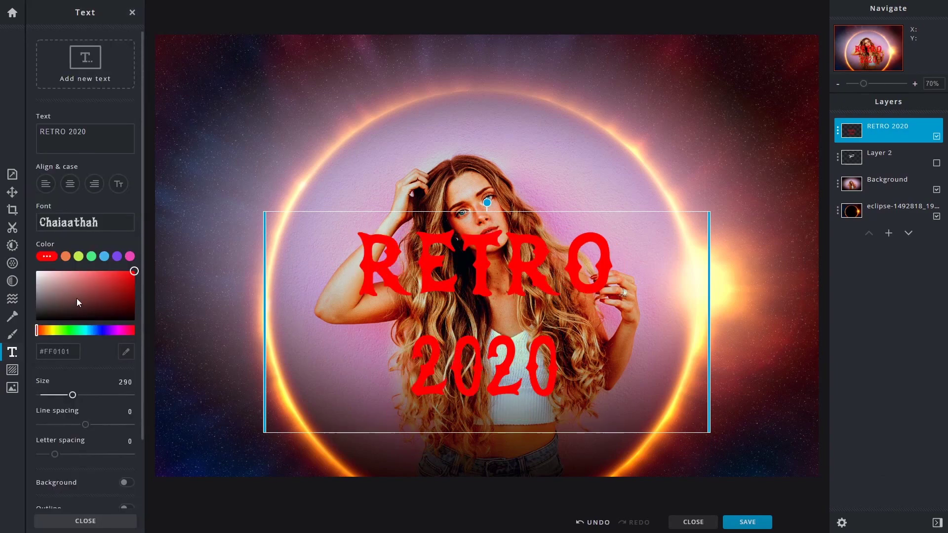
- Change the RETRO 2020 text's font to Emery
{"action": "left_click", "coordinate": [74, 223]}
{"action": "scroll", "coordinate": [74, 355], "scroll_direction": "down", "scroll_amount": 5}
{"action": "left_click", "coordinate": [71, 349]}
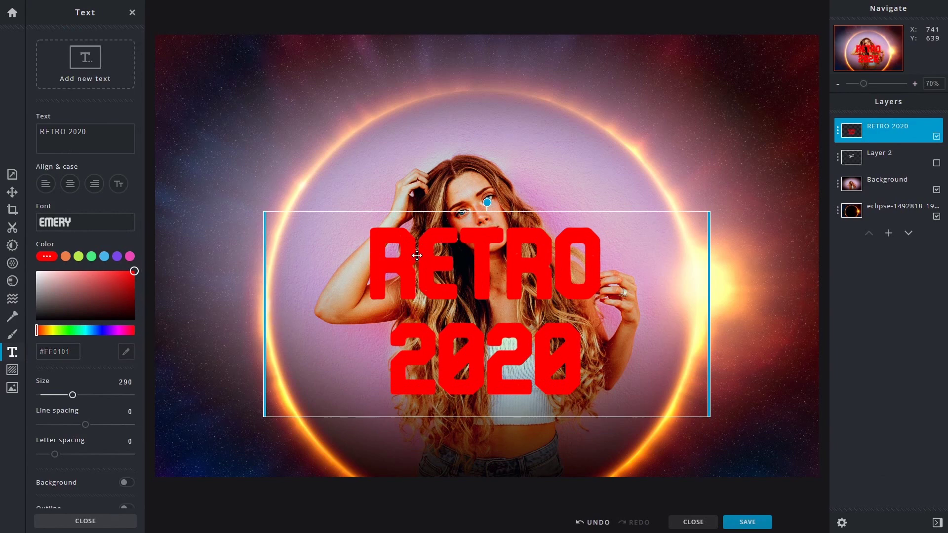
- Widen the text box on both sides to nearly the image's width, and reduce the text size to 251
{"action": "left_click_drag", "start_coordinate": [707, 297], "coordinate": [808, 297]}
{"action": "left_click_drag", "start_coordinate": [262, 271], "coordinate": [159, 273]}
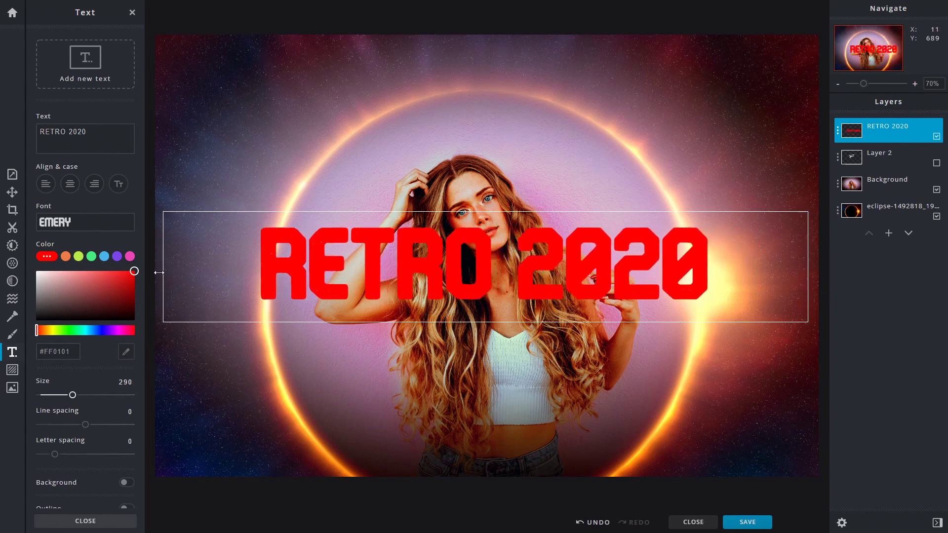
{"action": "mouse_move", "coordinate": [811, 253]}
{"action": "left_mouse_down"}
{"action": "mouse_move", "coordinate": [425, 272]}
{"action": "mouse_move", "coordinate": [726, 279]}
{"action": "mouse_move", "coordinate": [808, 271]}
{"action": "left_mouse_up"}
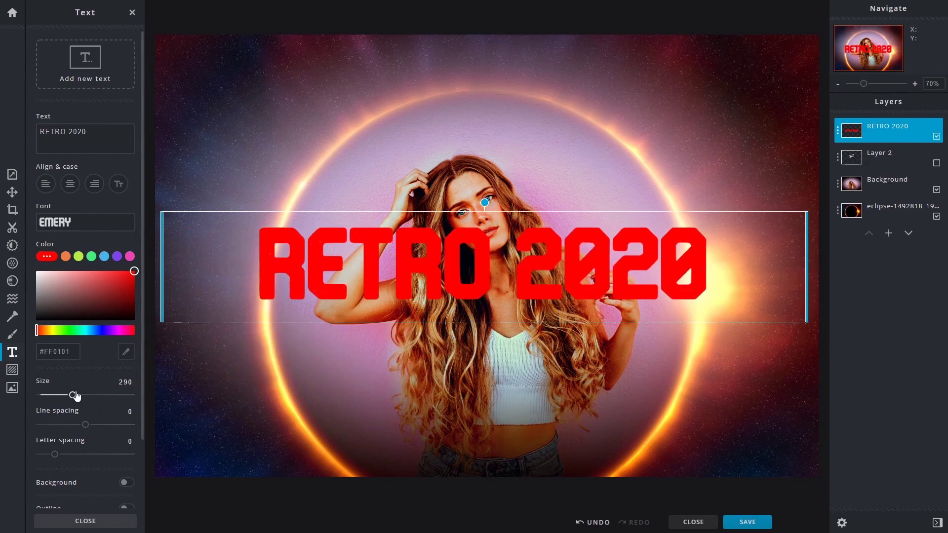
{"action": "mouse_move", "coordinate": [72, 398]}
{"action": "left_mouse_down"}
{"action": "mouse_move", "coordinate": [84, 397]}
{"action": "mouse_move", "coordinate": [68, 396]}
{"action": "left_mouse_up"}
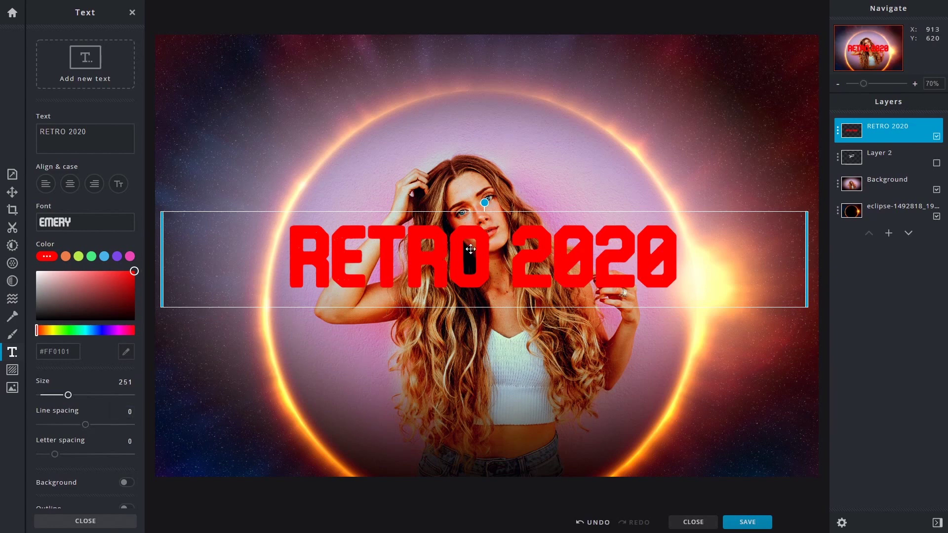
- Narrow the text box to two lines, try line spacing 6, and widen the box until the text fits on one line
{"action": "left_click_drag", "start_coordinate": [803, 246], "coordinate": [520, 246]}
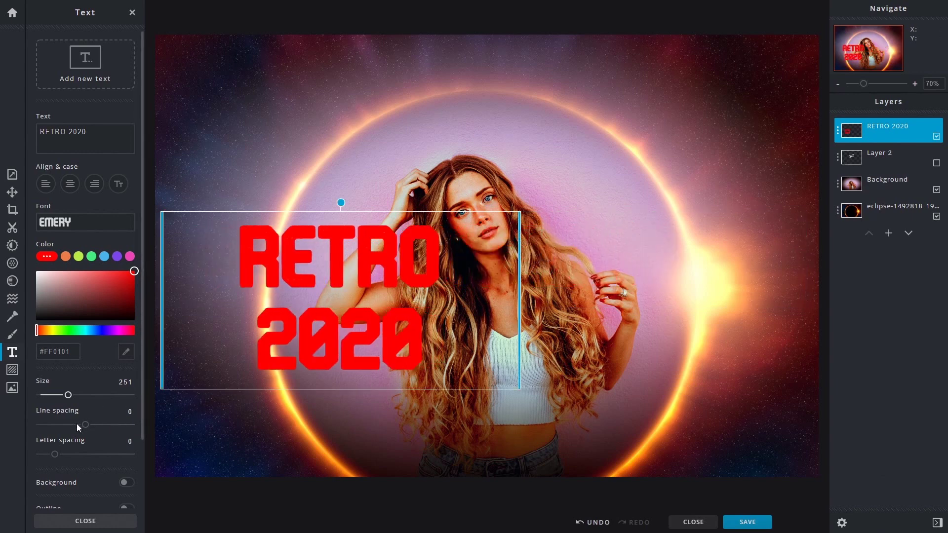
{"action": "mouse_move", "coordinate": [85, 425]}
{"action": "left_mouse_down"}
{"action": "mouse_move", "coordinate": [106, 424]}
{"action": "mouse_move", "coordinate": [58, 426]}
{"action": "mouse_move", "coordinate": [89, 427]}
{"action": "left_mouse_up"}
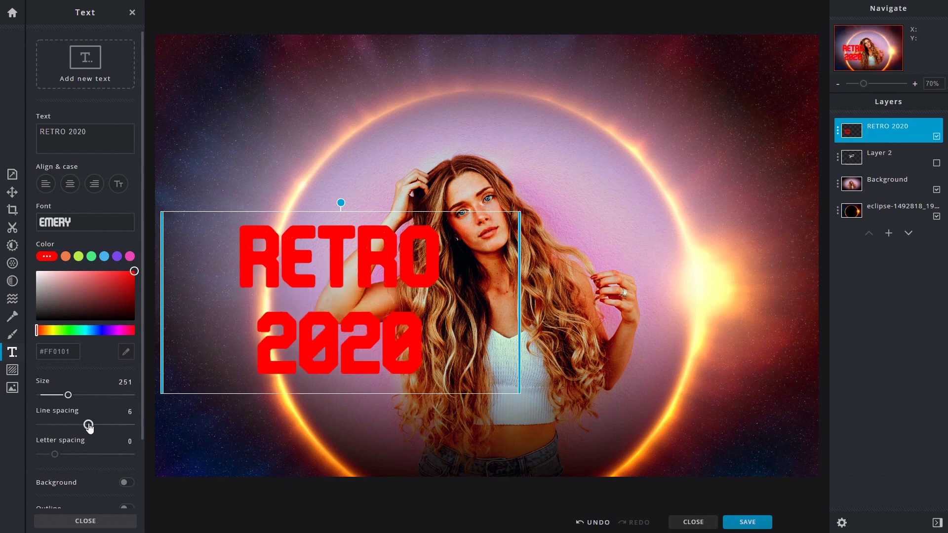
{"action": "left_click_drag", "start_coordinate": [520, 302], "coordinate": [765, 299]}
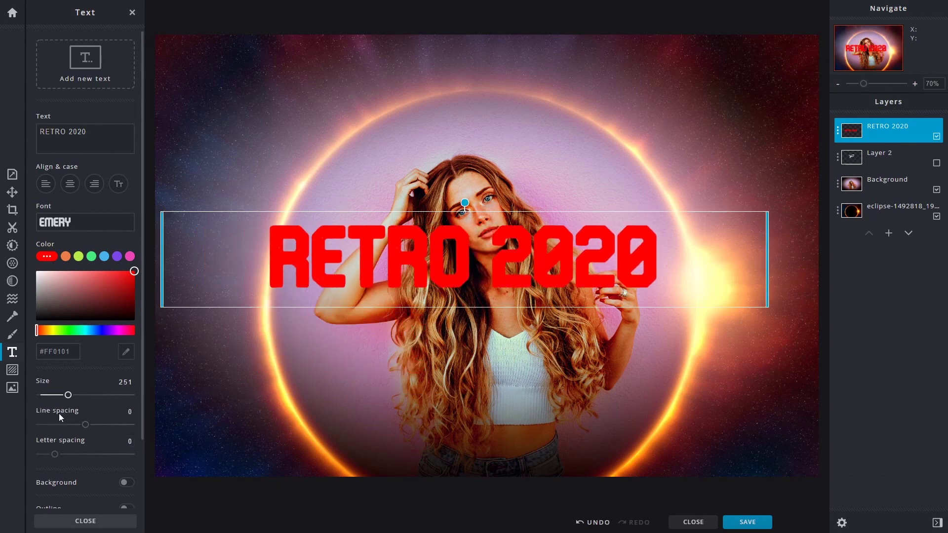
- Try letter spacings of 21 and 0 on the RETRO 2020 text and settle on 20
{"action": "left_click_drag", "start_coordinate": [57, 458], "coordinate": [72, 459]}
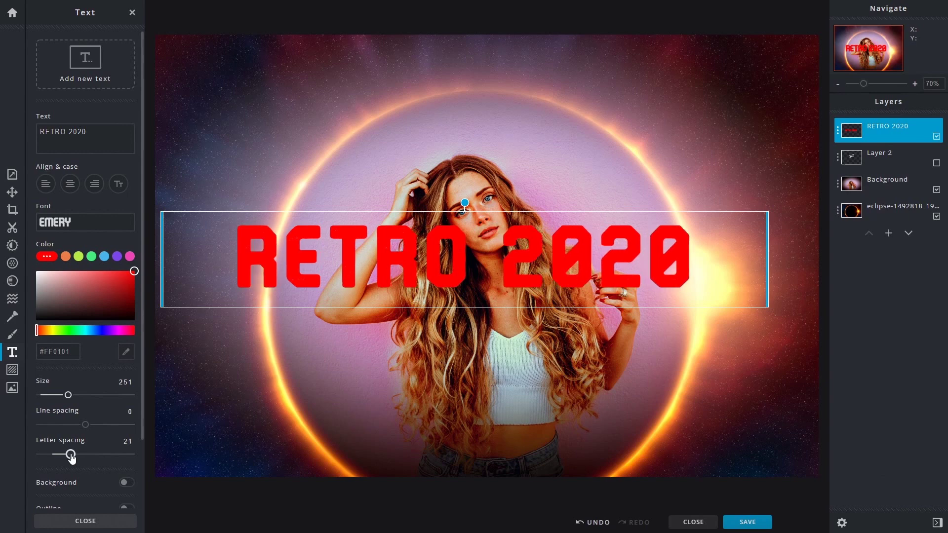
{"action": "left_click_drag", "start_coordinate": [71, 458], "coordinate": [70, 458]}
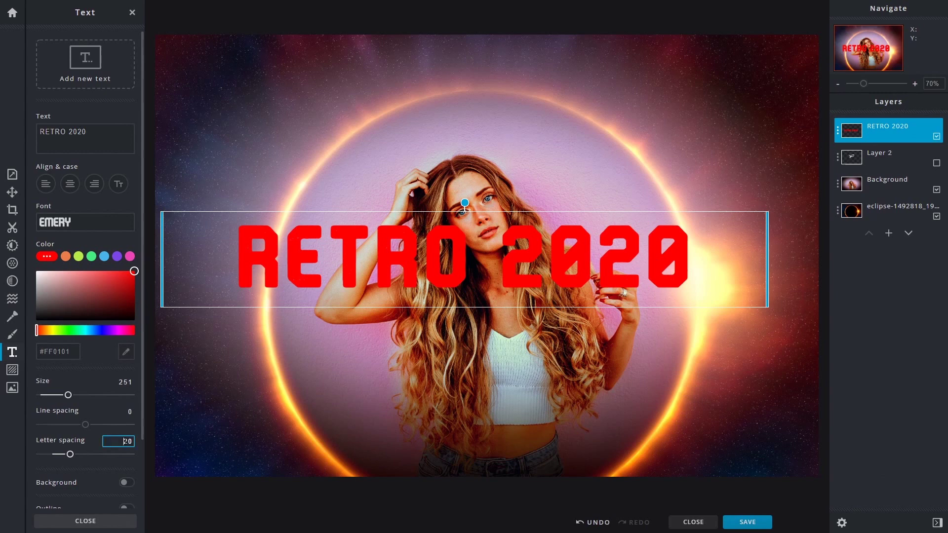
{"action": "left_click_drag", "start_coordinate": [134, 442], "coordinate": [91, 447]}
{"action": "type", "text": "0"}
{"action": "left_click", "coordinate": [109, 445]}
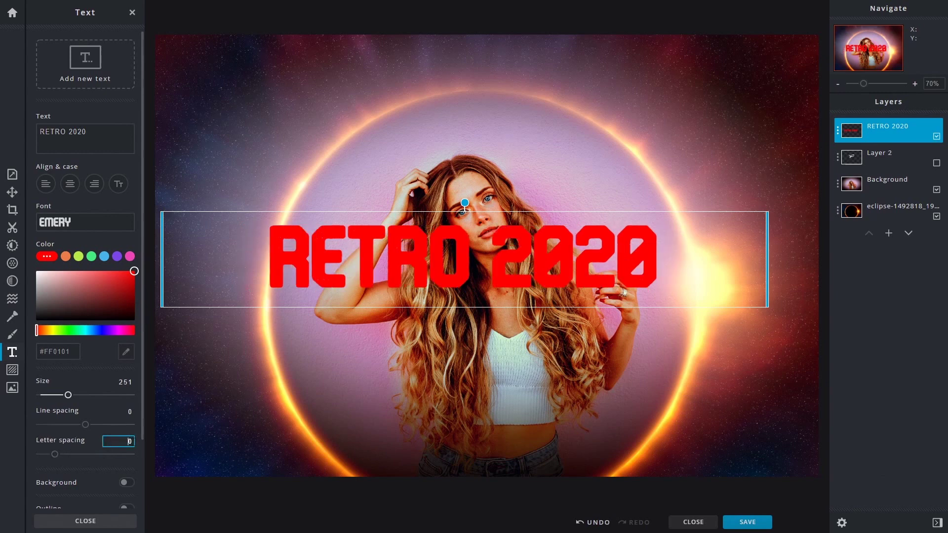
{"action": "type", "text": "20"}
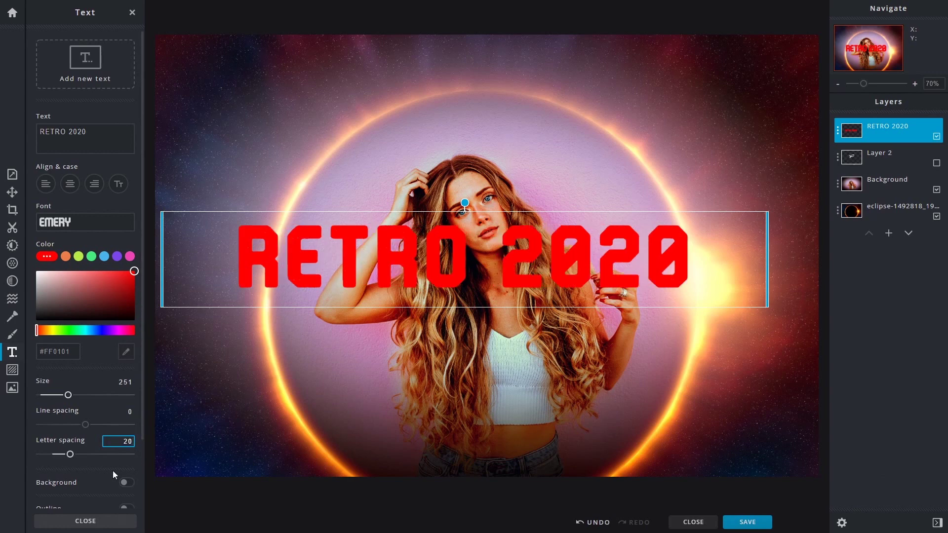
- Try a lime green and a purple background behind the text, and turn the background off
{"action": "scroll", "coordinate": [90, 469], "scroll_direction": "down", "scroll_amount": 2}
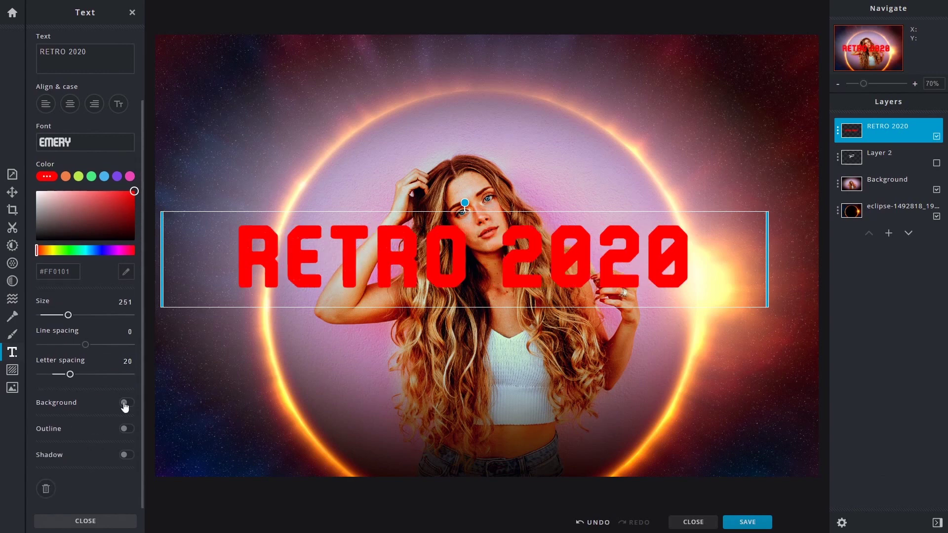
{"action": "left_click", "coordinate": [125, 403]}
{"action": "left_click", "coordinate": [82, 426]}
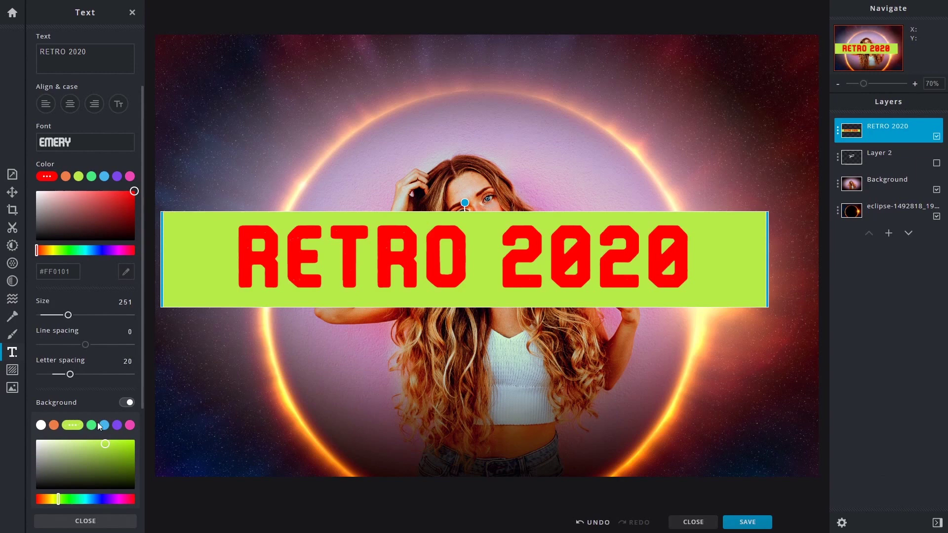
{"action": "left_click", "coordinate": [116, 426]}
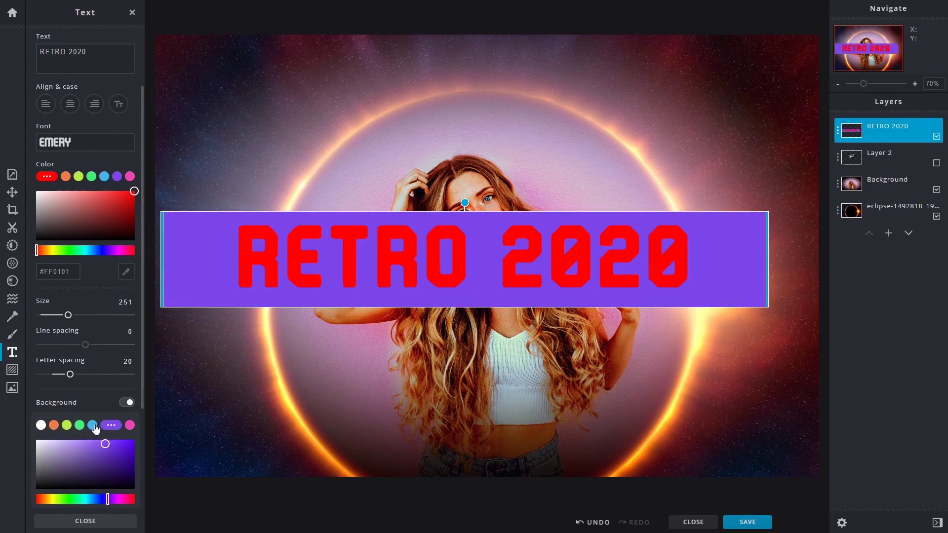
{"action": "left_click", "coordinate": [127, 403]}
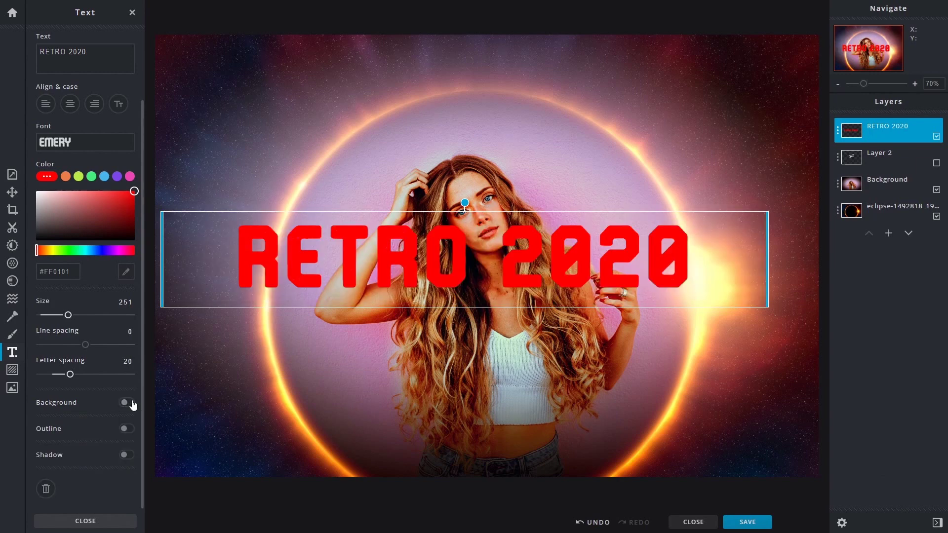
- Try a size 3 text outline in green, pink and black (#000000), and turn the outline off
{"action": "left_click", "coordinate": [127, 429]}
{"action": "left_click", "coordinate": [54, 486]}
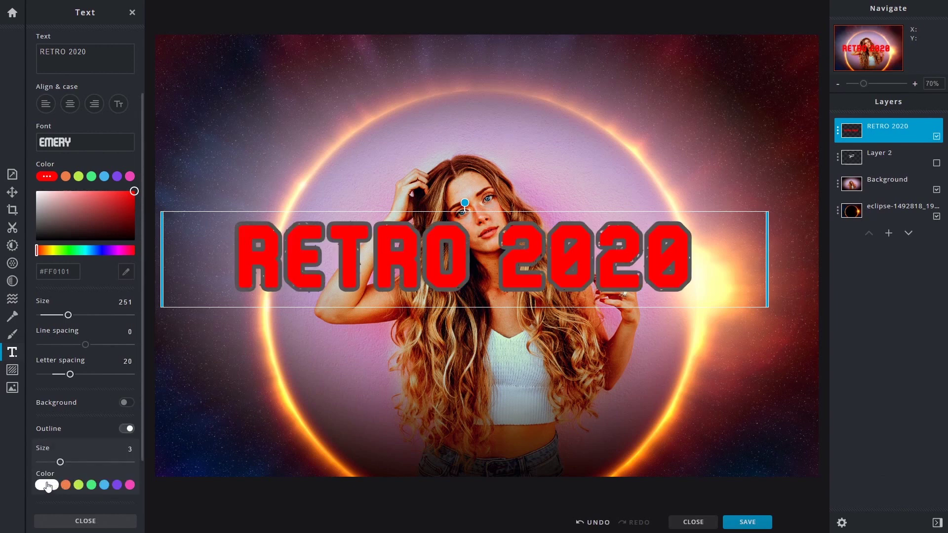
{"action": "left_click", "coordinate": [91, 485]}
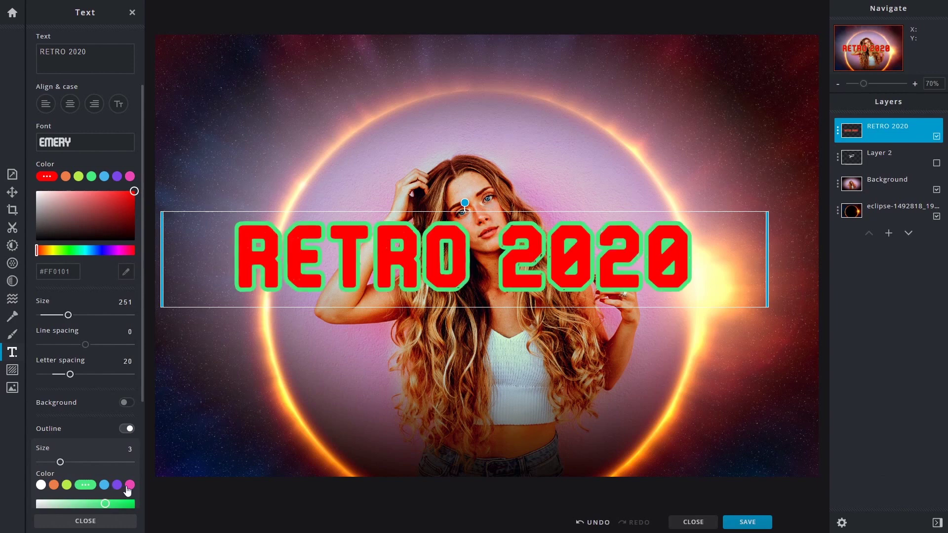
{"action": "left_click", "coordinate": [130, 485]}
{"action": "scroll", "coordinate": [99, 465], "scroll_direction": "down", "scroll_amount": 3}
{"action": "left_click_drag", "start_coordinate": [58, 366], "coordinate": [20, 402]}
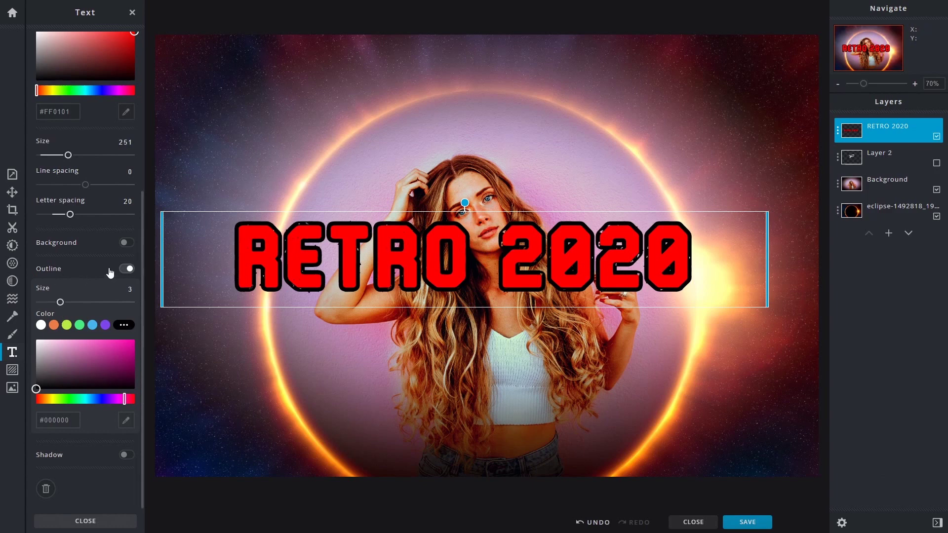
{"action": "left_click", "coordinate": [127, 270]}
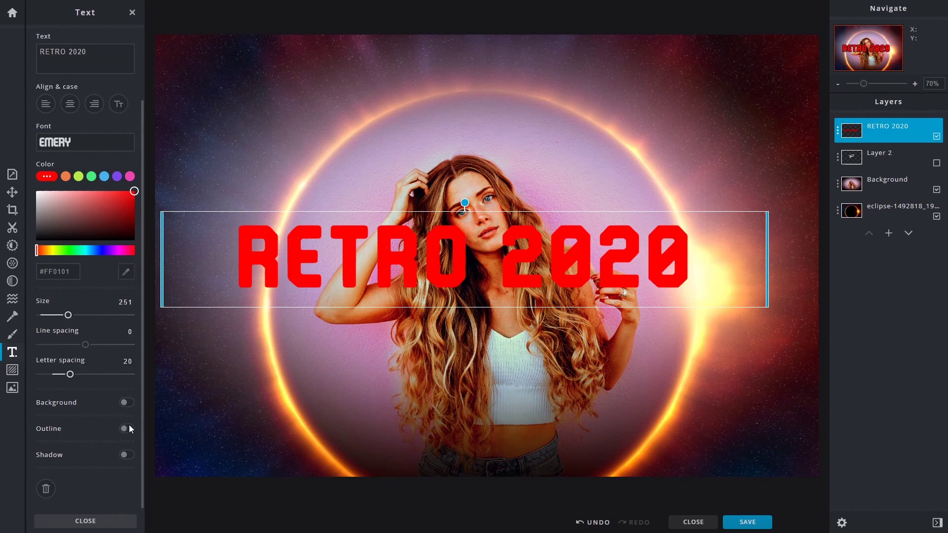
- Preview the black outline and the default shadow on the RETRO 2020 text, switching each one off again
{"action": "left_click", "coordinate": [126, 429]}
{"action": "left_click", "coordinate": [127, 268]}
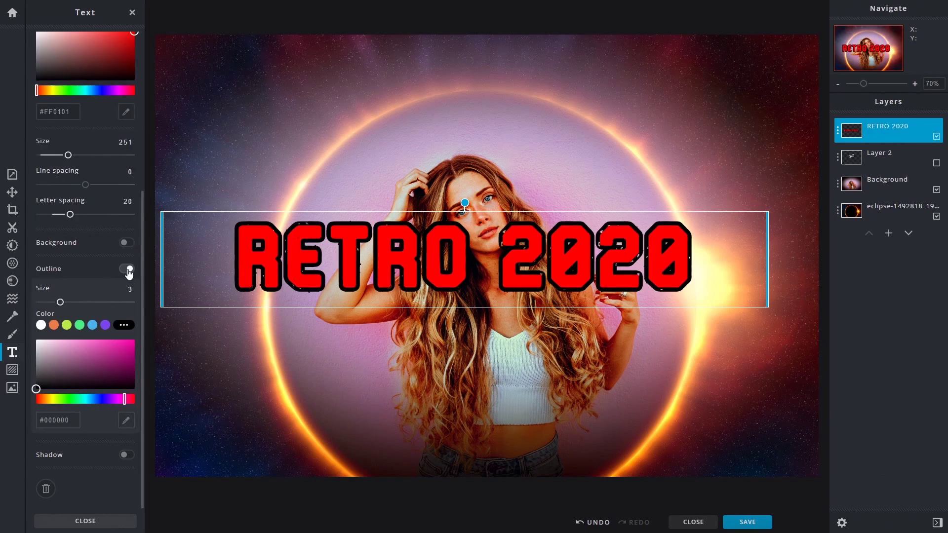
{"action": "left_click", "coordinate": [125, 456]}
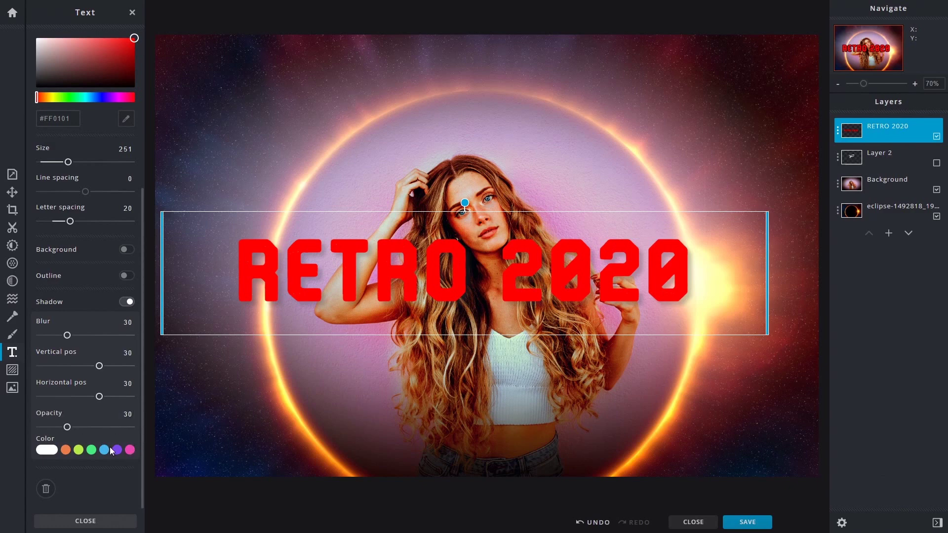
{"action": "left_click", "coordinate": [126, 302]}
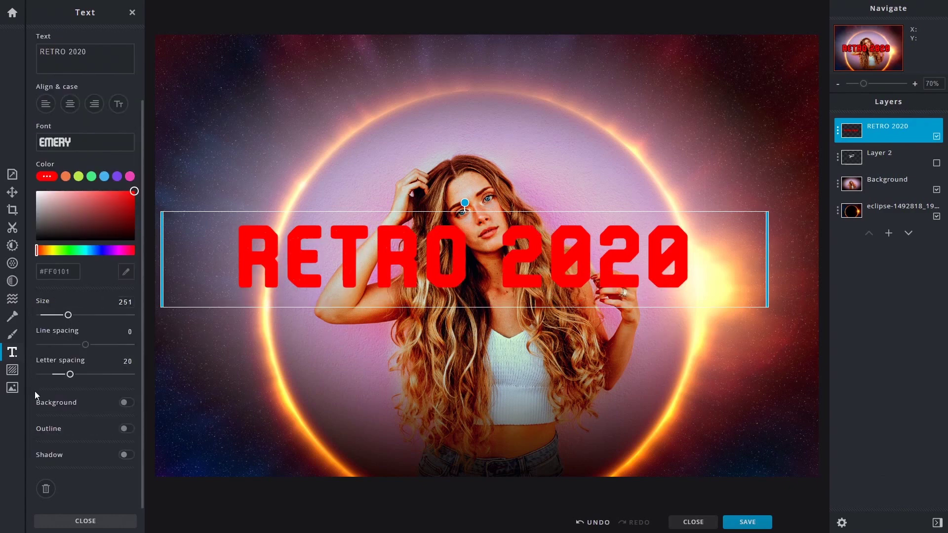
- Add a shadow to the RETRO 2020 text, try blur 0, and settle on a blur of 20
{"action": "left_click", "coordinate": [126, 455]}
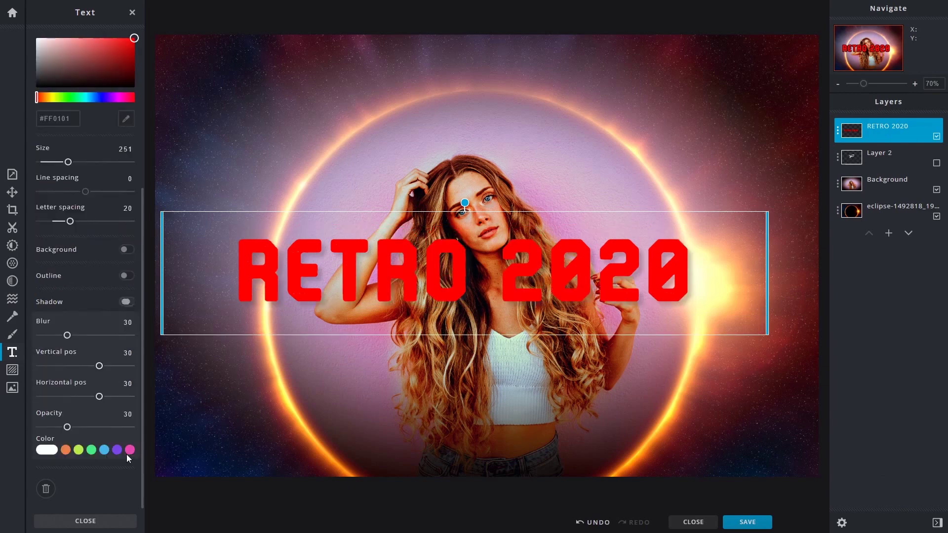
{"action": "left_click_drag", "start_coordinate": [70, 337], "coordinate": [35, 343]}
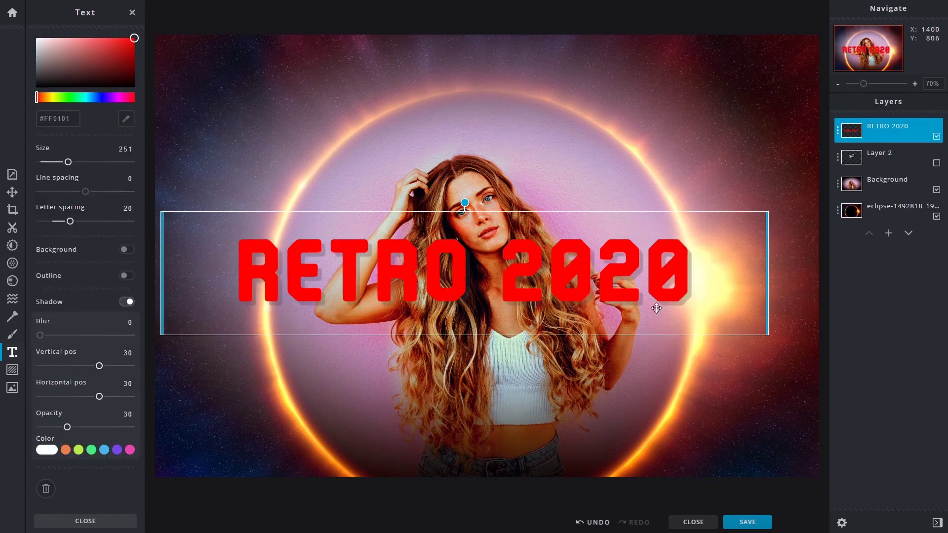
{"action": "left_click_drag", "start_coordinate": [863, 89], "coordinate": [870, 100]}
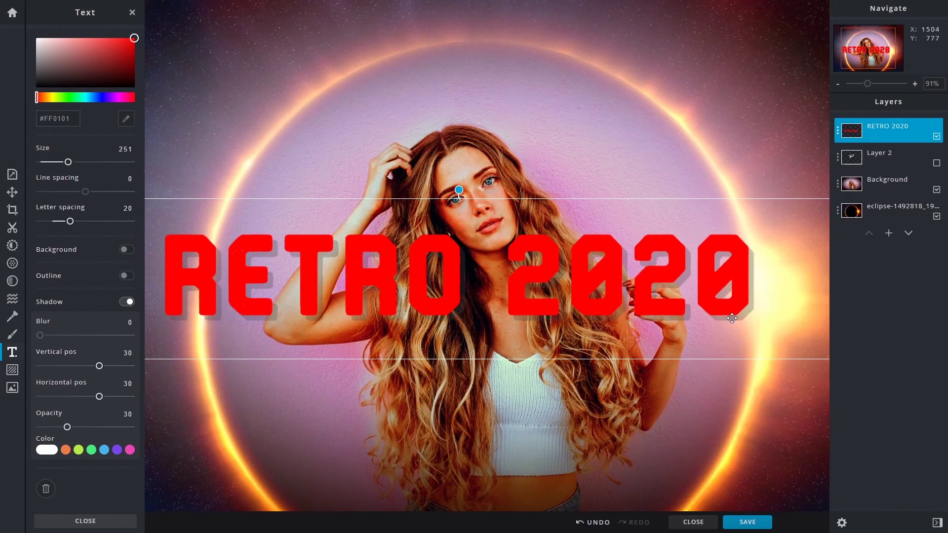
{"action": "mouse_move", "coordinate": [43, 340]}
{"action": "left_mouse_down"}
{"action": "mouse_move", "coordinate": [69, 339]}
{"action": "mouse_move", "coordinate": [59, 338]}
{"action": "left_mouse_up"}
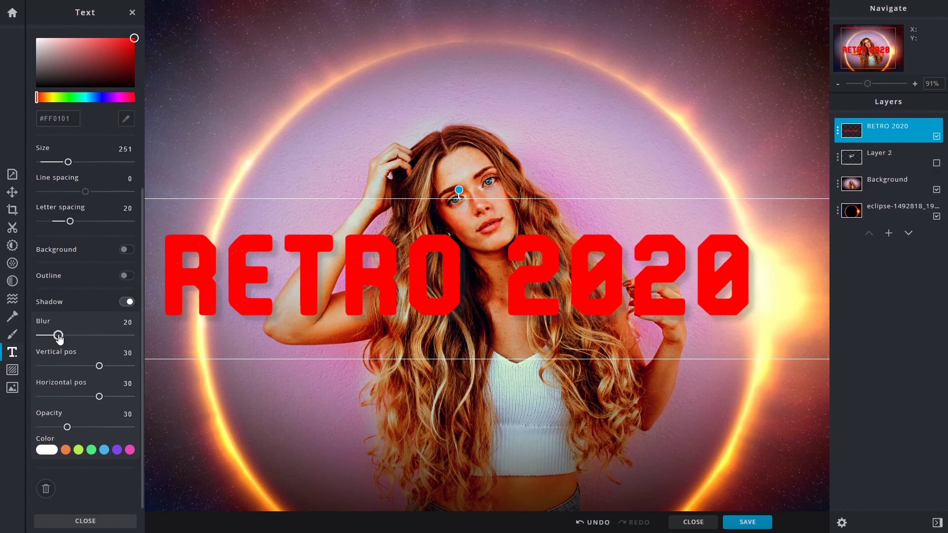
- Set the text shadow's vertical position to 16, horizontal position to 29 and opacity to 33
{"action": "left_click_drag", "start_coordinate": [98, 368], "coordinate": [104, 409]}
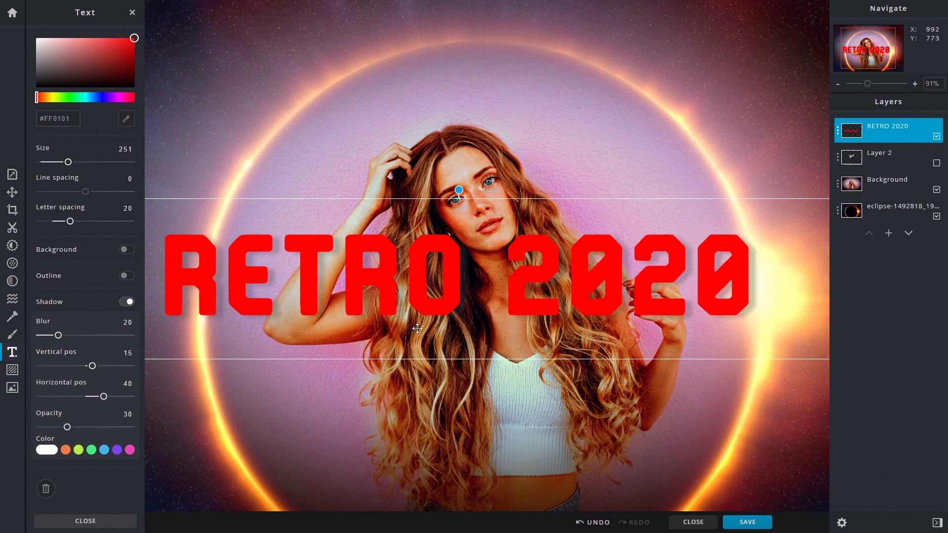
{"action": "left_click_drag", "start_coordinate": [93, 369], "coordinate": [101, 402]}
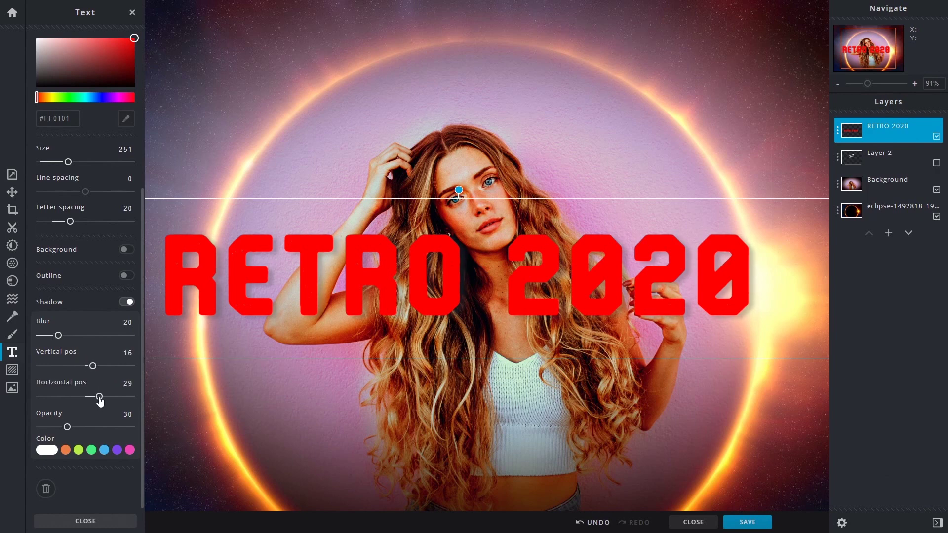
{"action": "mouse_move", "coordinate": [66, 433]}
{"action": "left_mouse_down"}
{"action": "mouse_move", "coordinate": [149, 428]}
{"action": "mouse_move", "coordinate": [14, 431]}
{"action": "mouse_move", "coordinate": [70, 434]}
{"action": "left_mouse_up"}
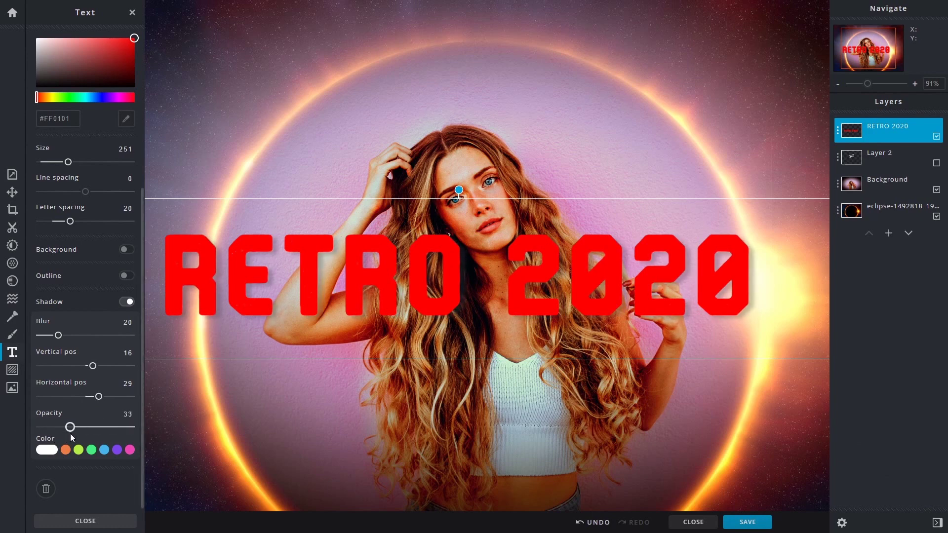
- Try a pink shadow color, change it to dark navy (#000630), and close the text settings
{"action": "left_click", "coordinate": [43, 453]}
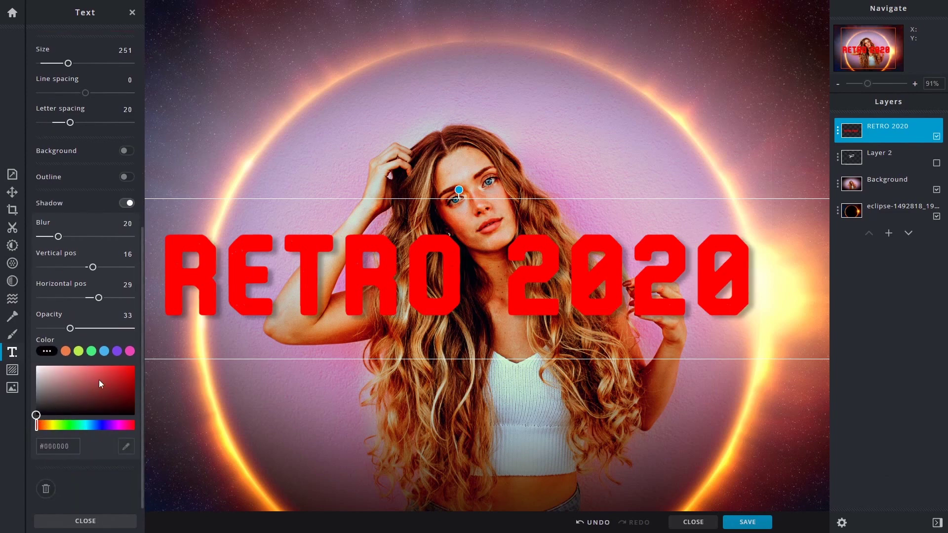
{"action": "left_click", "coordinate": [127, 352]}
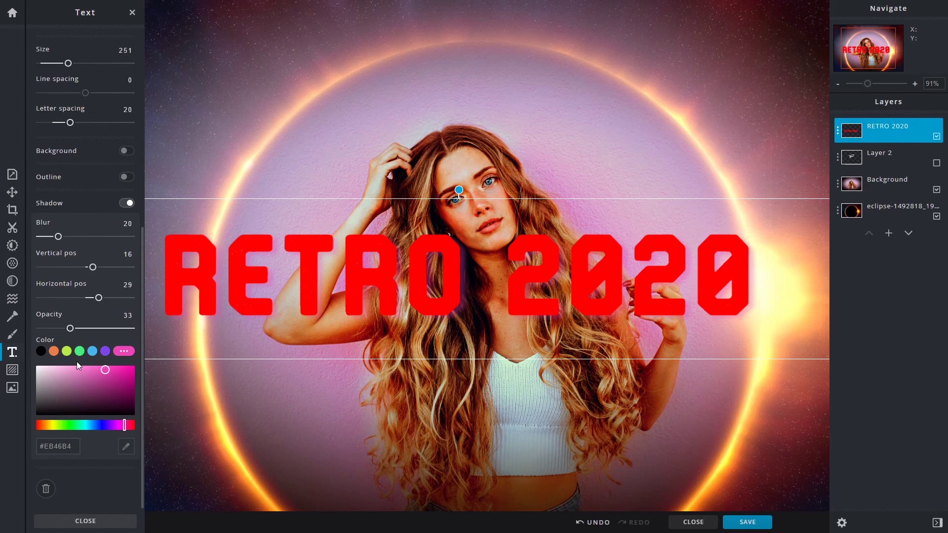
{"action": "left_click_drag", "start_coordinate": [125, 428], "coordinate": [147, 406]}
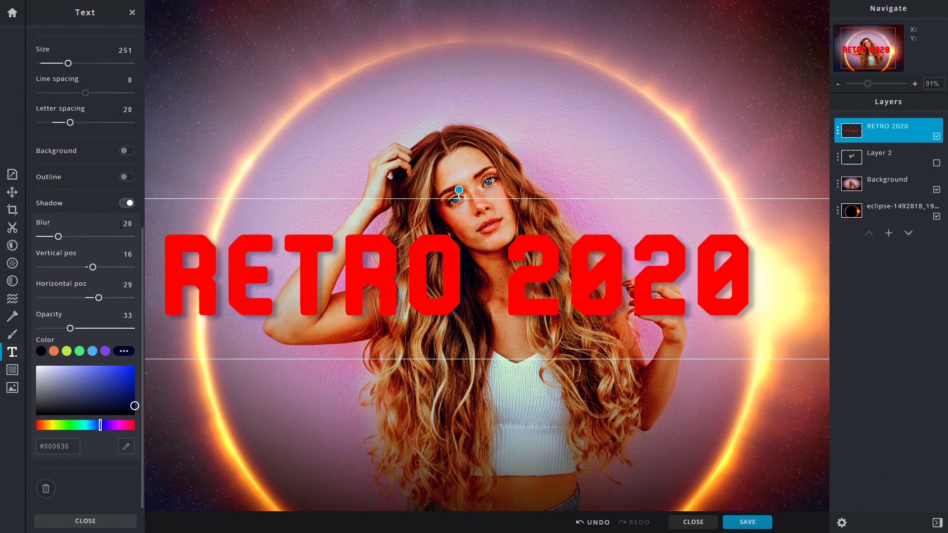
{"action": "left_click", "coordinate": [85, 521]}
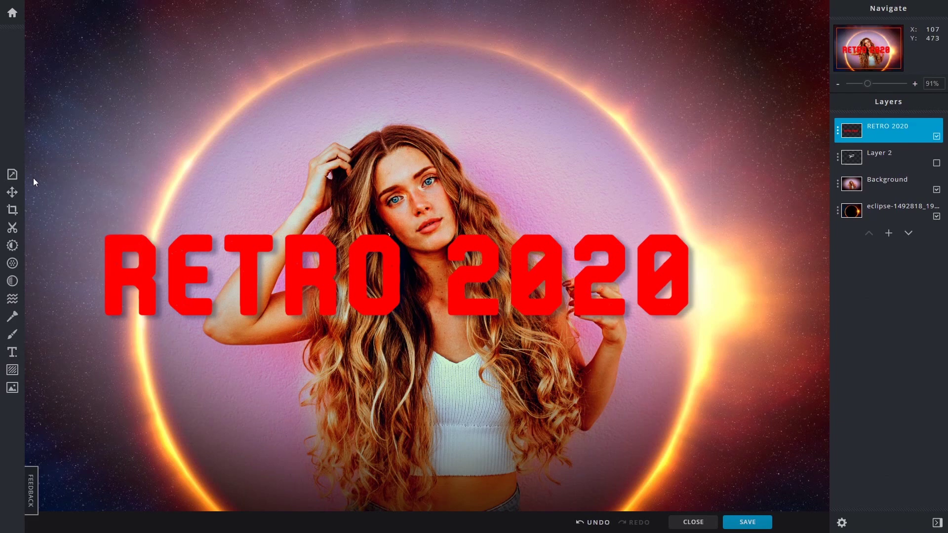
- Move the RETRO 2020 text above the woman's head, centered horizontally at top -15 and left 88
{"action": "left_click", "coordinate": [13, 192]}
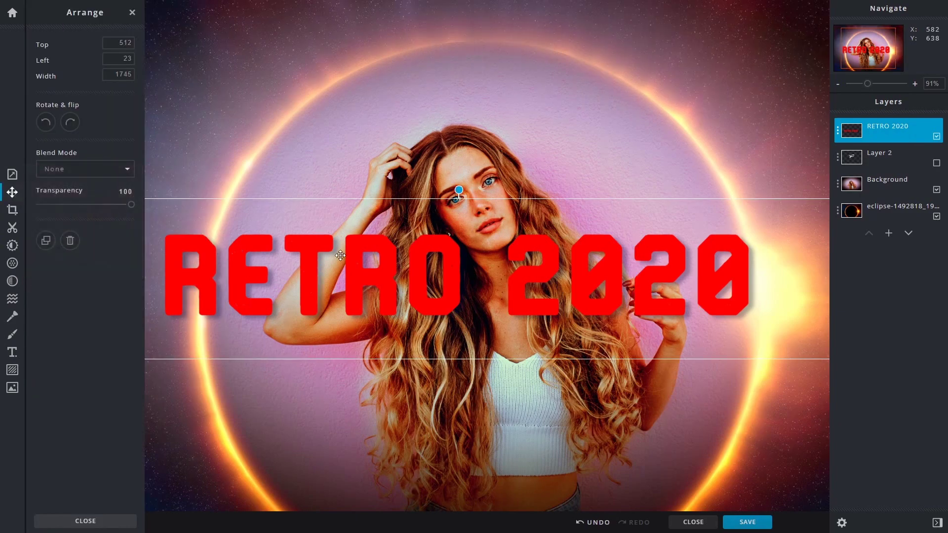
{"action": "left_click_drag", "start_coordinate": [868, 86], "coordinate": [860, 85]}
{"action": "left_click_drag", "start_coordinate": [512, 258], "coordinate": [529, 117]}
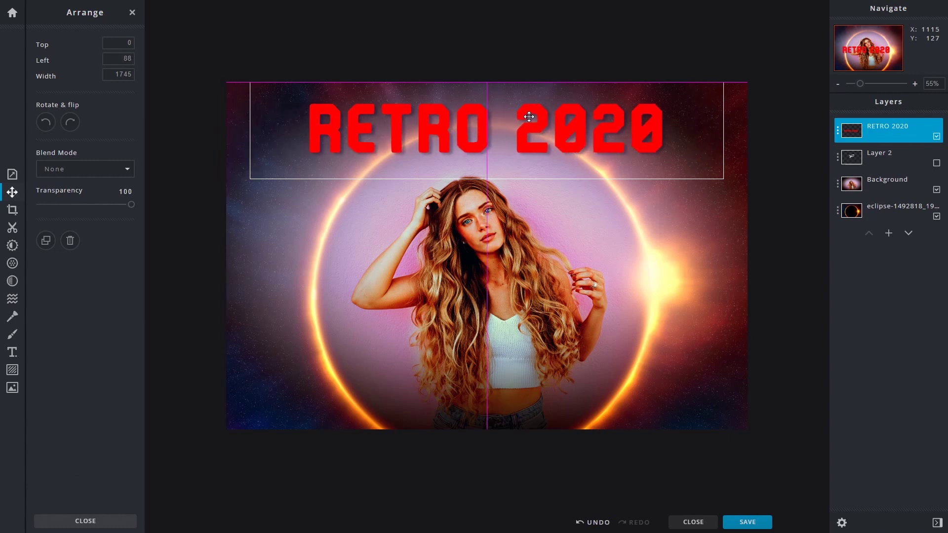
{"action": "left_click_drag", "start_coordinate": [528, 117], "coordinate": [527, 114]}
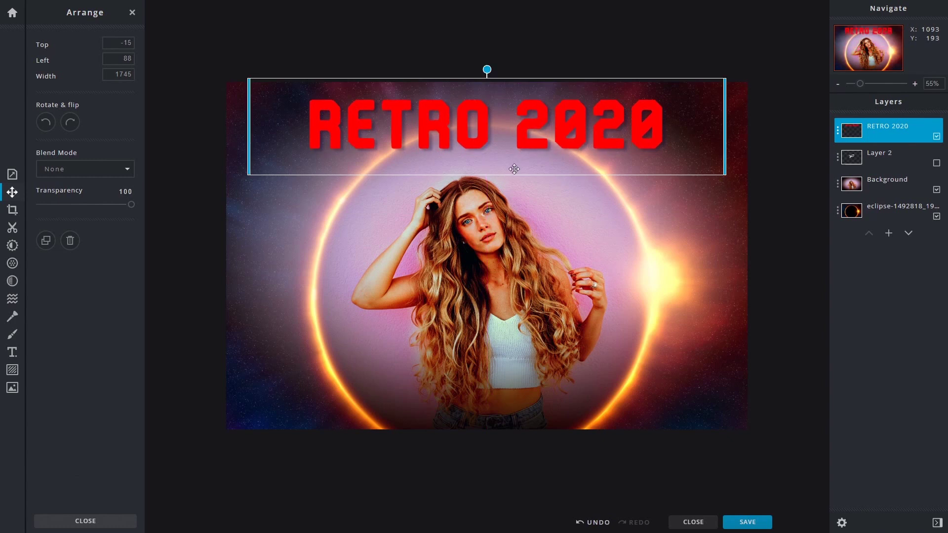
- Reselect the RETRO 2020 text and hide its layer
{"action": "left_click", "coordinate": [470, 467]}
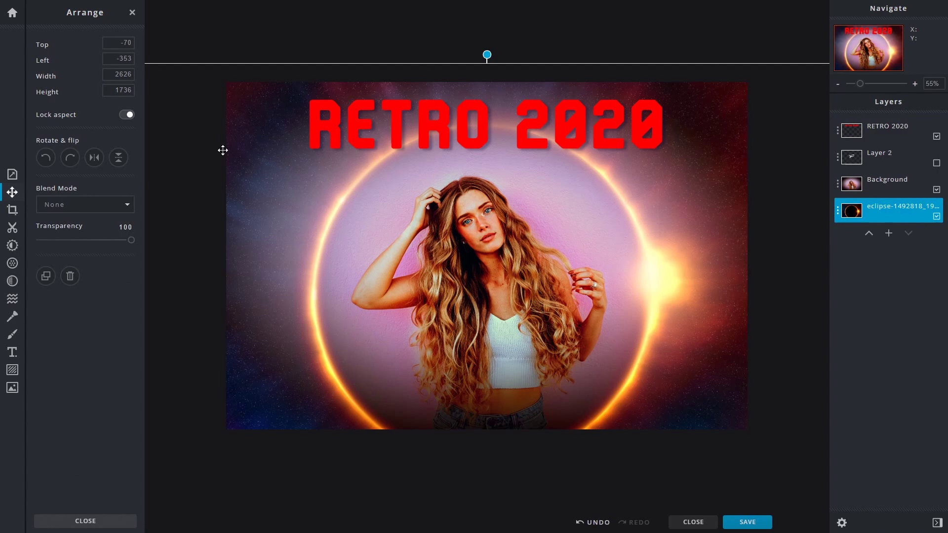
{"action": "left_click", "coordinate": [545, 126]}
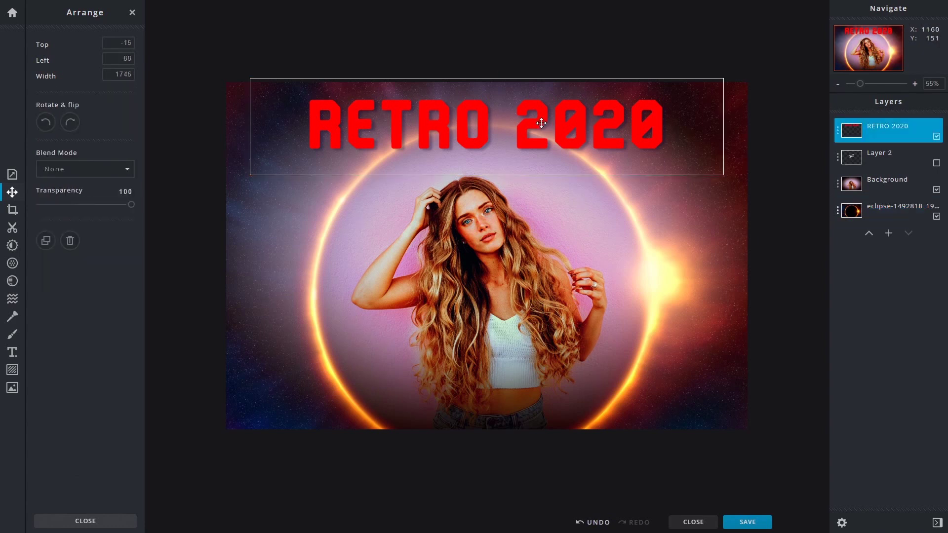
{"action": "left_click", "coordinate": [936, 138]}
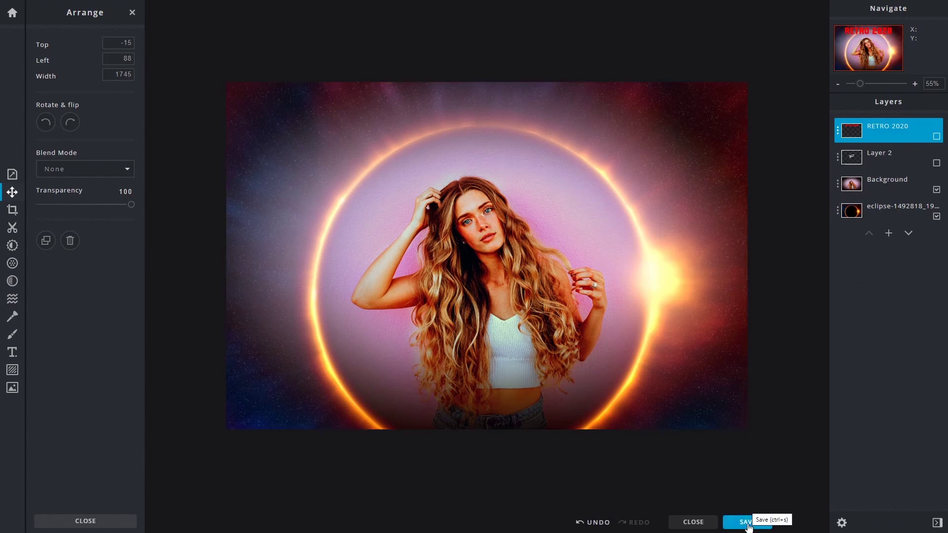
- Cycle the navigation and layers display through its compact and minimized sizes and restore it to full size
{"action": "left_click", "coordinate": [937, 522]}
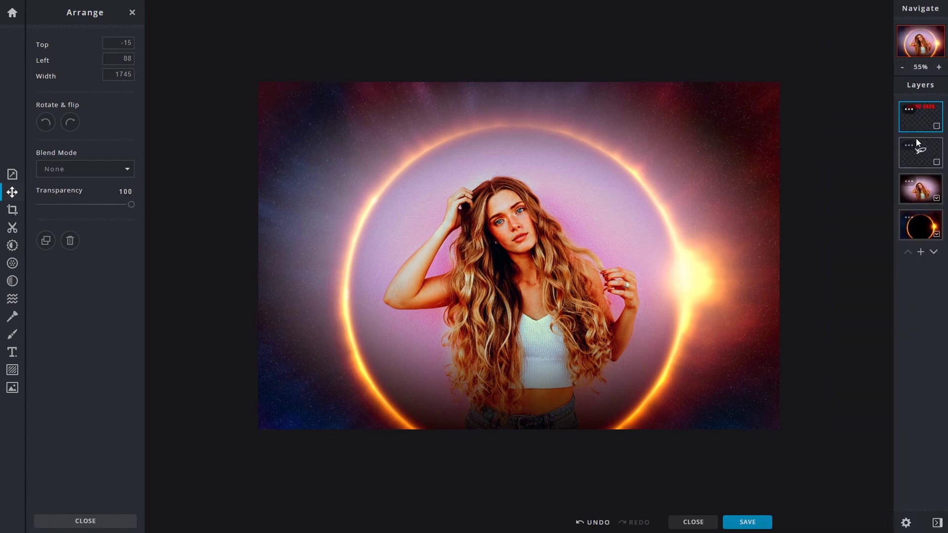
{"action": "left_click", "coordinate": [938, 523]}
{"action": "left_click", "coordinate": [937, 522]}
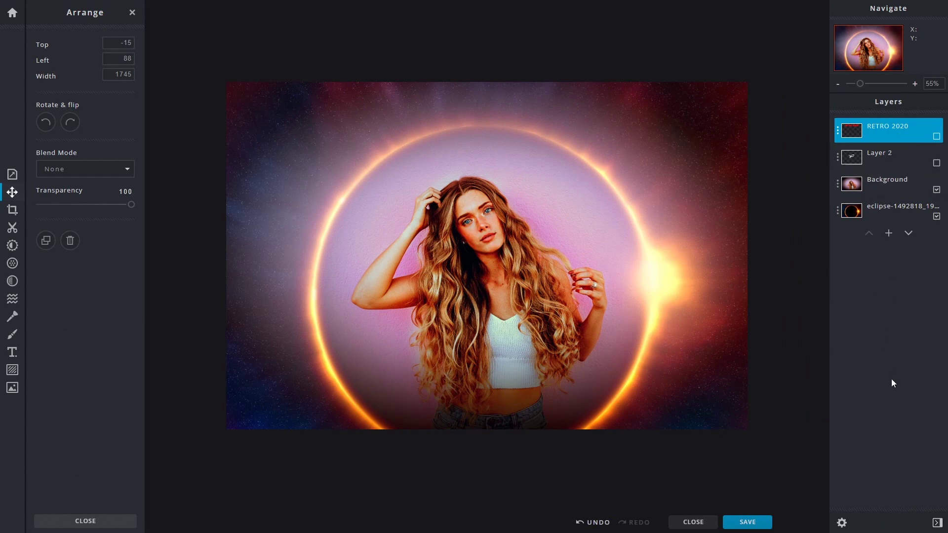
{"action": "left_click", "coordinate": [937, 523]}
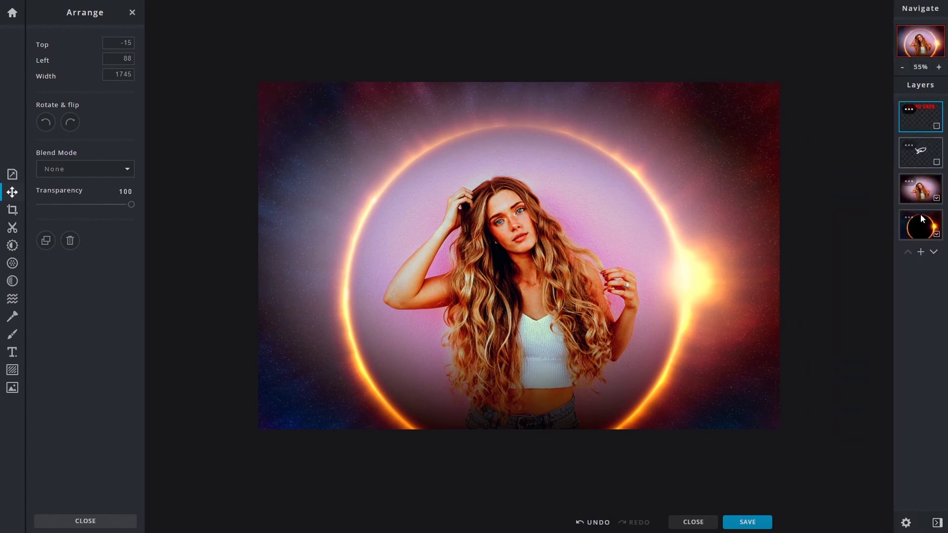
{"action": "left_click", "coordinate": [937, 522]}
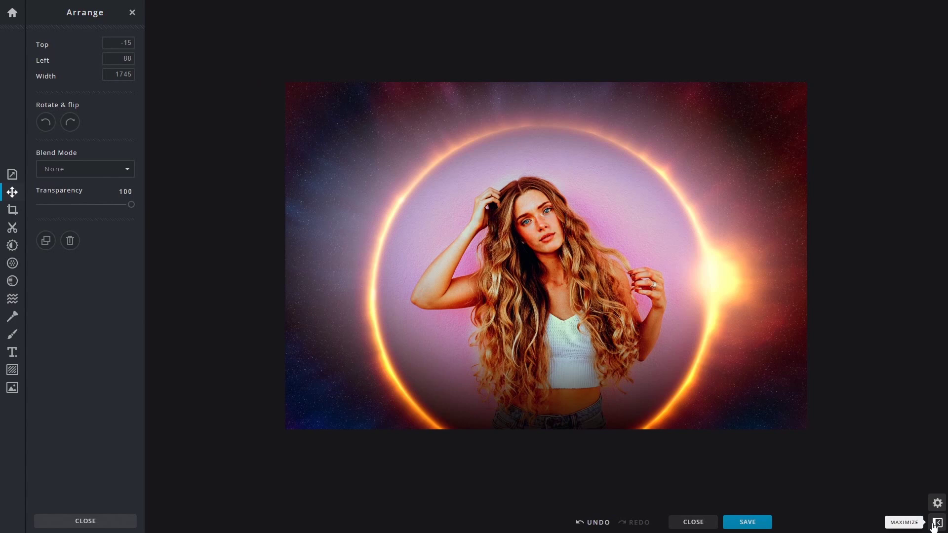
{"action": "left_click", "coordinate": [936, 524]}
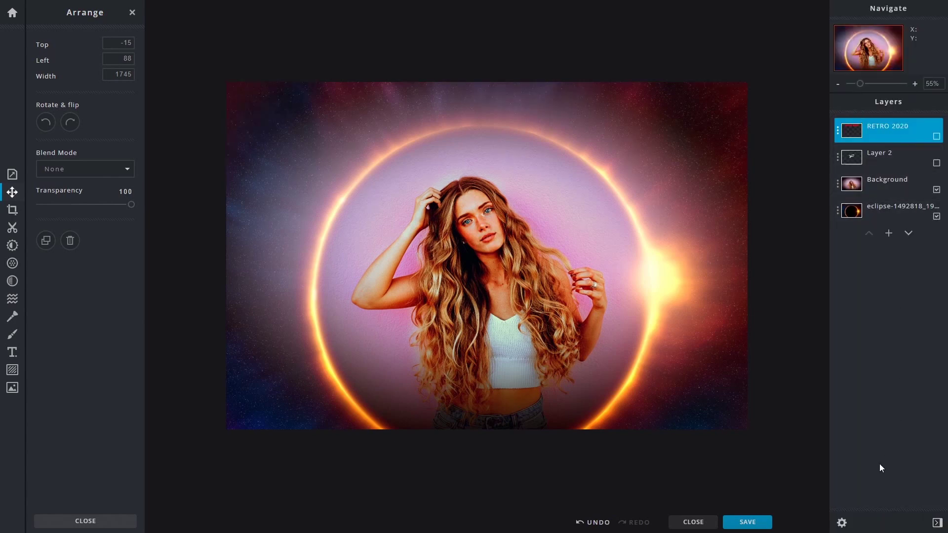
- Review the language choices in the preferences, try the light UI mode, and close with English and the dark UI kept
{"action": "left_click", "coordinate": [849, 526]}
{"action": "left_click", "coordinate": [413, 232]}
{"action": "left_click", "coordinate": [437, 203]}
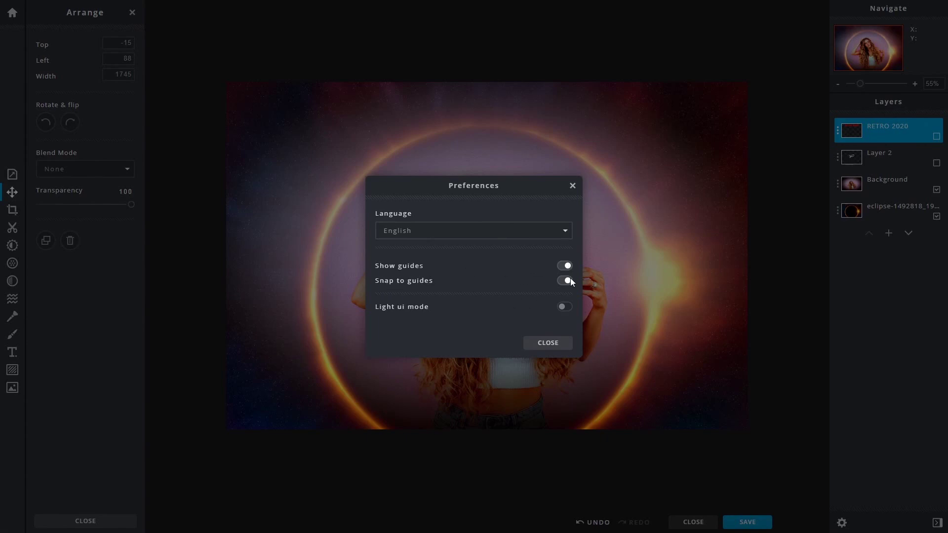
{"action": "left_click", "coordinate": [564, 307]}
{"action": "double_click", "coordinate": [564, 307]}
{"action": "left_click", "coordinate": [565, 307]}
{"action": "left_click", "coordinate": [553, 345]}
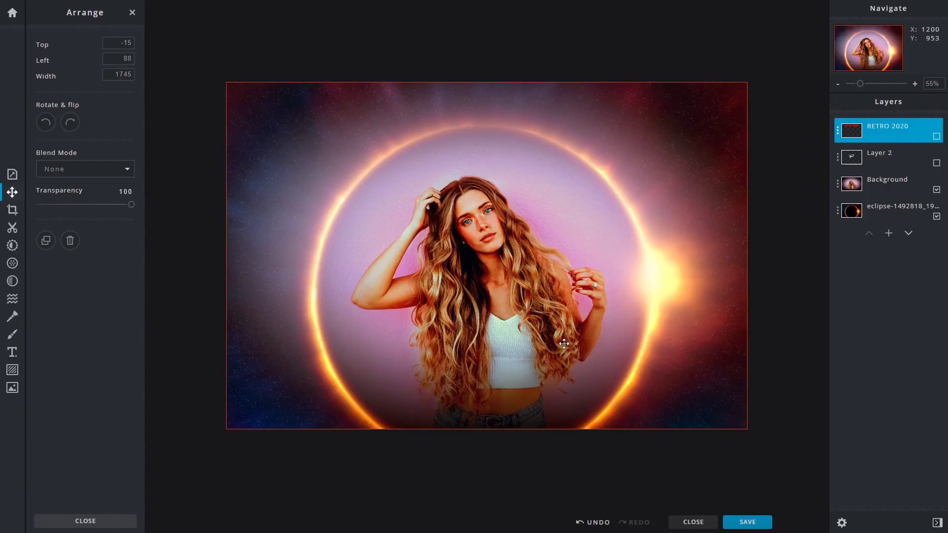
- Compare the low, medium and high JPG quality settings and download the image as a high-quality JPG at 90%
{"action": "left_click", "coordinate": [758, 525]}
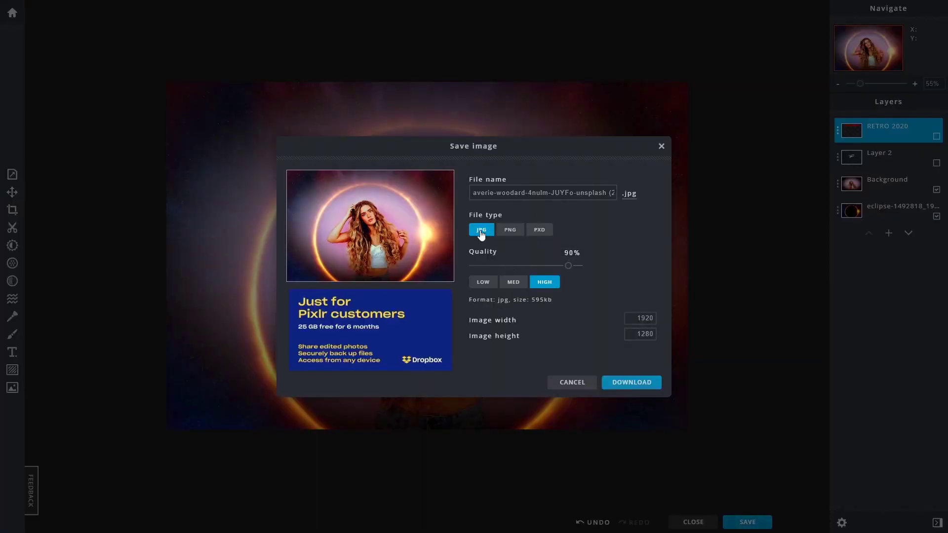
{"action": "left_click", "coordinate": [514, 282]}
{"action": "left_click", "coordinate": [483, 282]}
{"action": "left_click_drag", "start_coordinate": [515, 265], "coordinate": [554, 269]}
{"action": "left_click", "coordinate": [513, 282]}
{"action": "left_click", "coordinate": [545, 282]}
{"action": "left_click", "coordinate": [629, 384]}
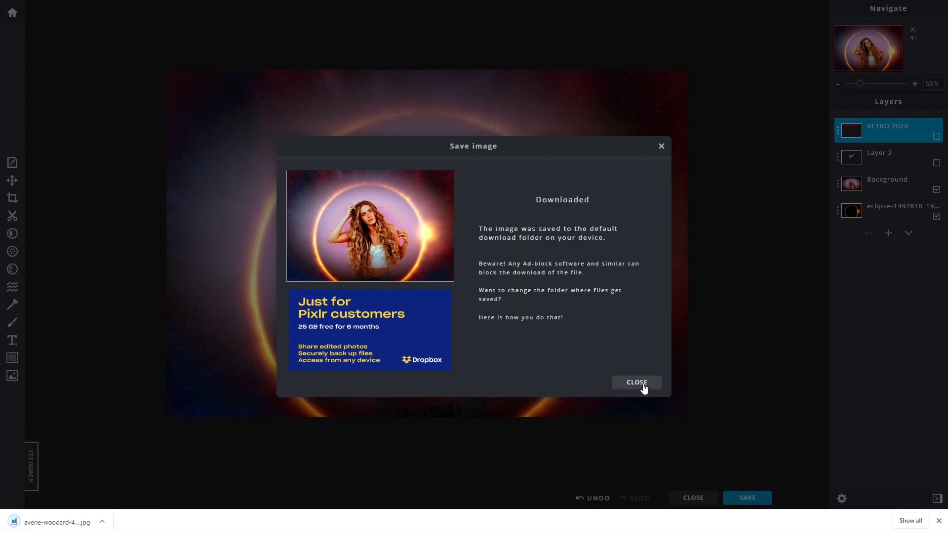
{"action": "left_click", "coordinate": [643, 385]}
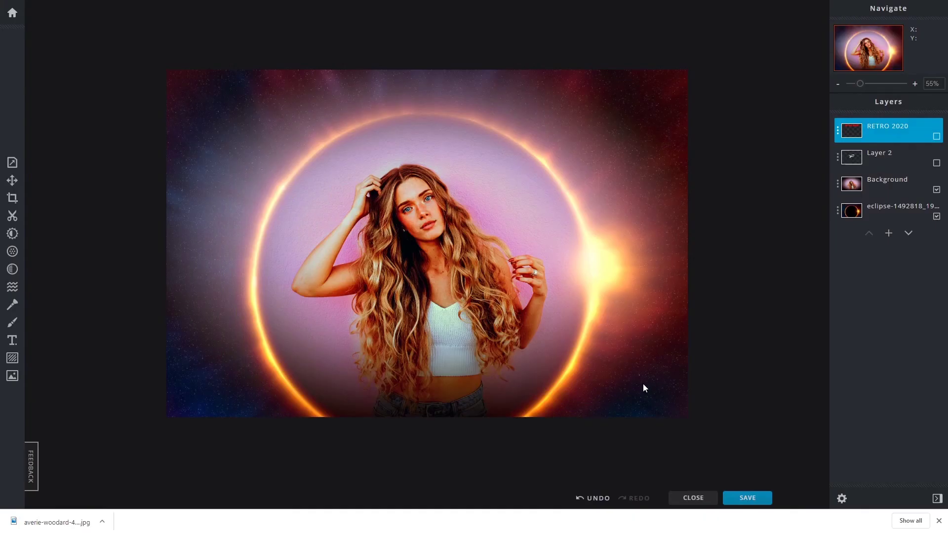
- Download a second copy of the image as a 1920 x 1280 PNG
{"action": "left_click", "coordinate": [749, 499]}
{"action": "left_click", "coordinate": [511, 218]}
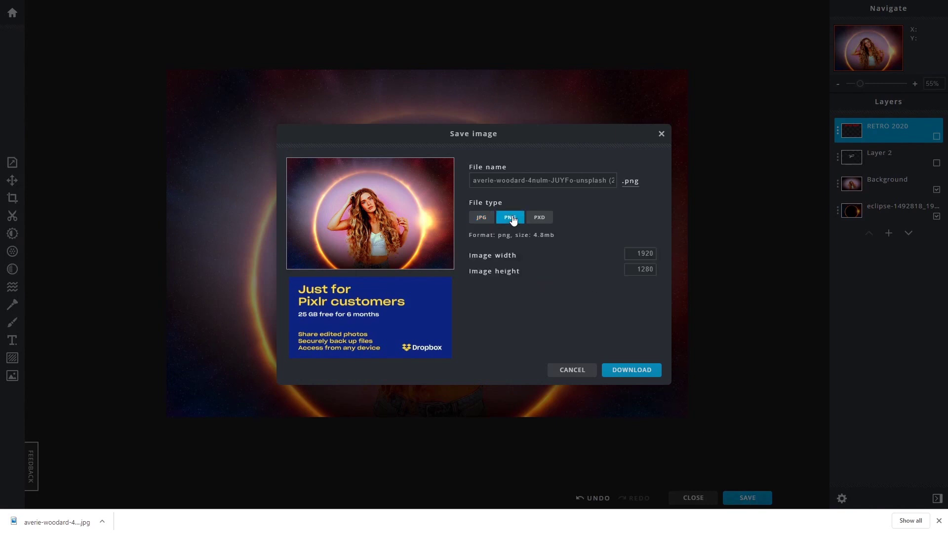
{"action": "left_click", "coordinate": [632, 370]}
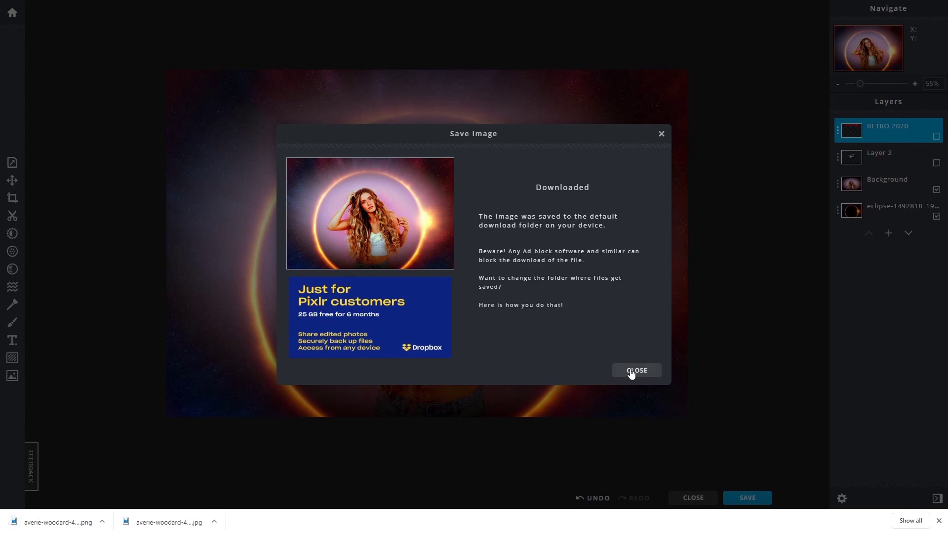
{"action": "left_click", "coordinate": [632, 373]}
- Save the layered image in PXD format under its existing file name
{"action": "left_click", "coordinate": [748, 498]}
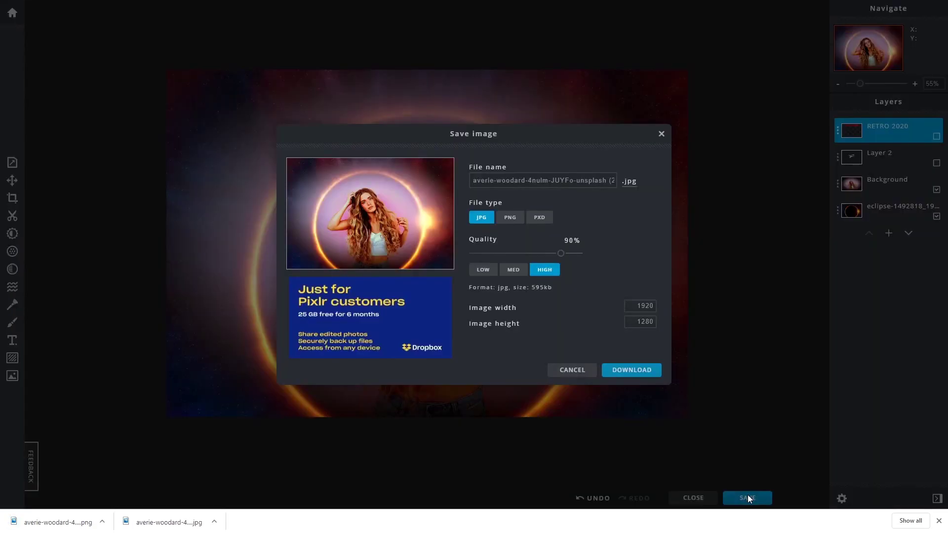
{"action": "left_click", "coordinate": [542, 223]}
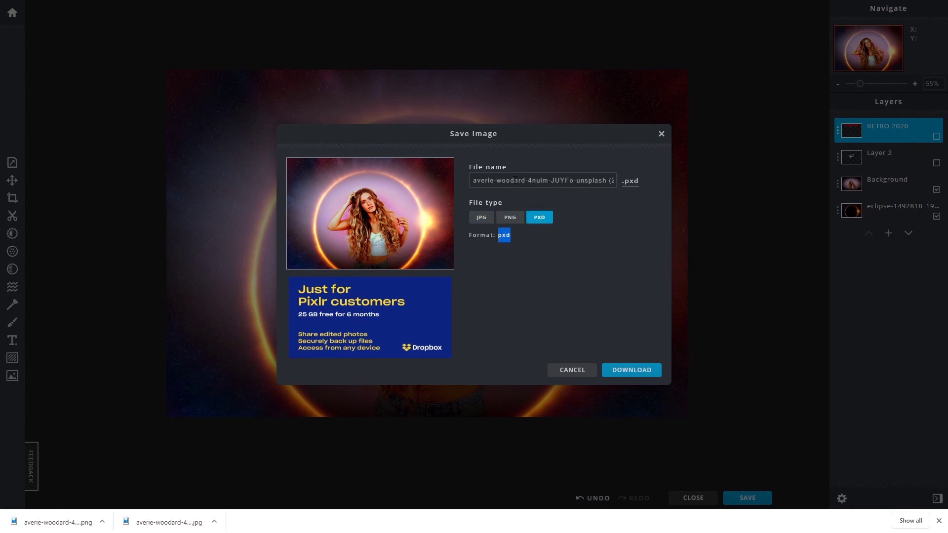
{"action": "left_click_drag", "start_coordinate": [529, 182], "coordinate": [654, 182]}
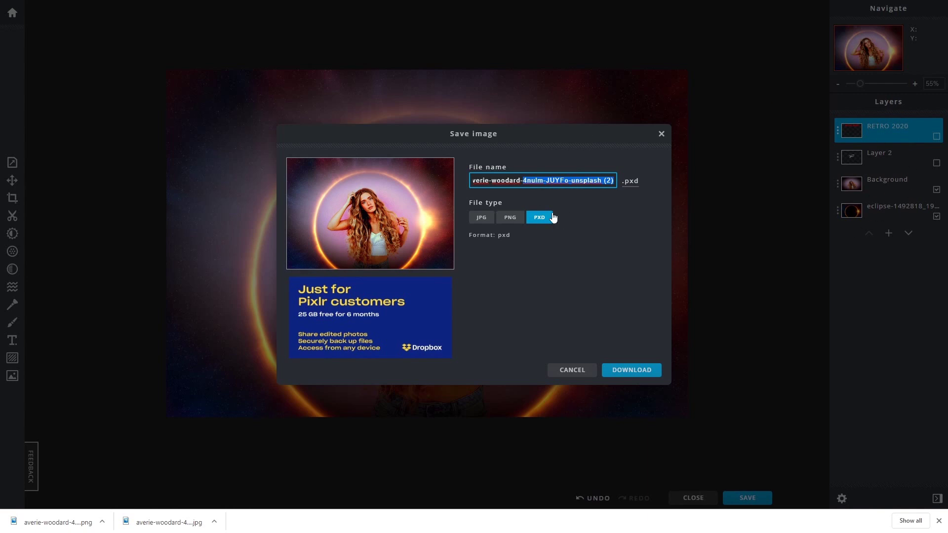
{"action": "left_click", "coordinate": [634, 371]}
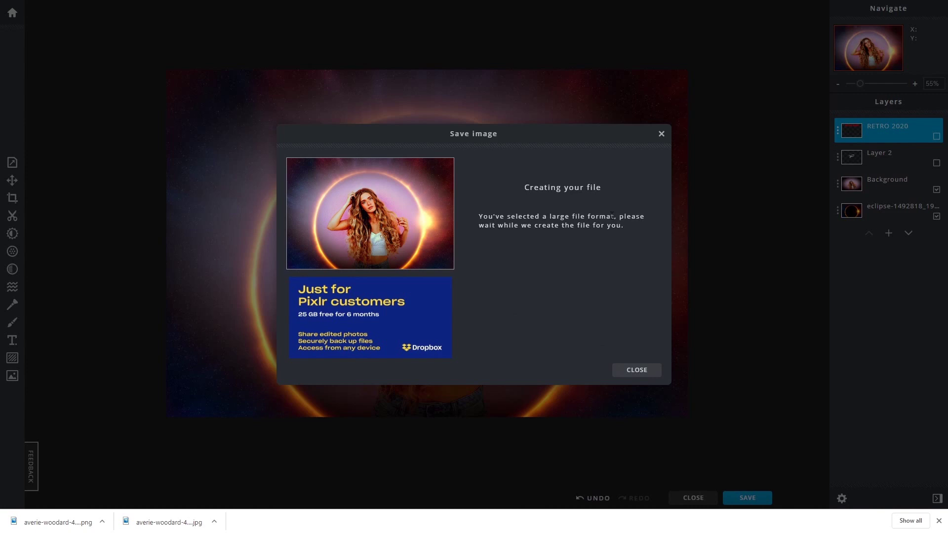
- Leave full-screen mode, copy the downloaded PNG and JPG into the pixlr Tutorial folder, and minimize the browser to show that folder
{"action": "key", "text": "F11"}
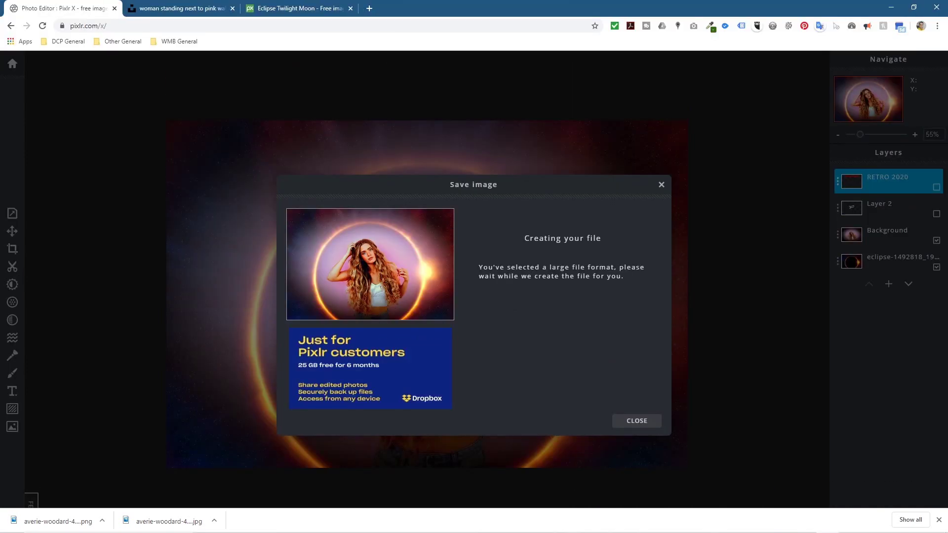
{"action": "left_click_drag", "start_coordinate": [732, 10], "coordinate": [0, 74]}
{"action": "left_click_drag", "start_coordinate": [83, 525], "coordinate": [672, 331]}
{"action": "left_click_drag", "start_coordinate": [182, 522], "coordinate": [680, 368]}
{"action": "left_click", "coordinate": [440, 8]}
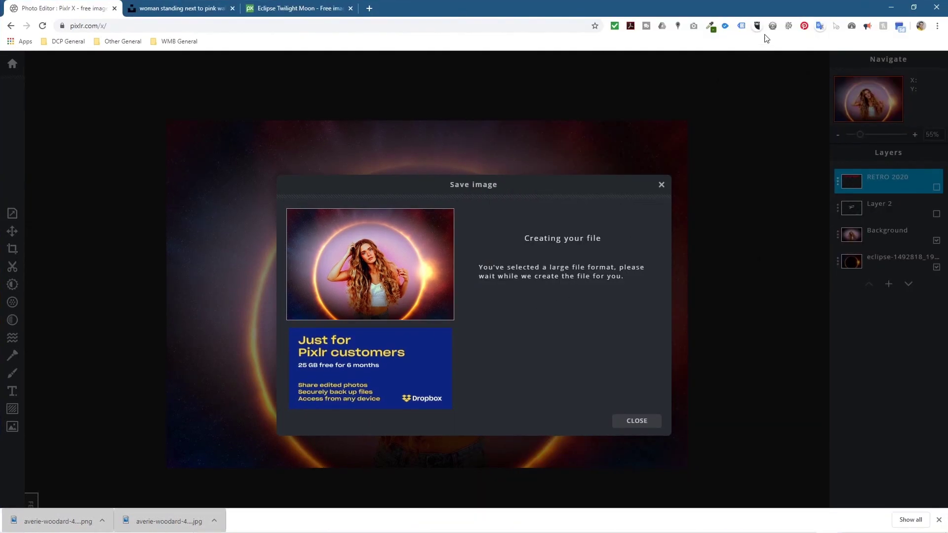
{"action": "left_click", "coordinate": [893, 7]}
{"action": "left_click", "coordinate": [767, 284]}
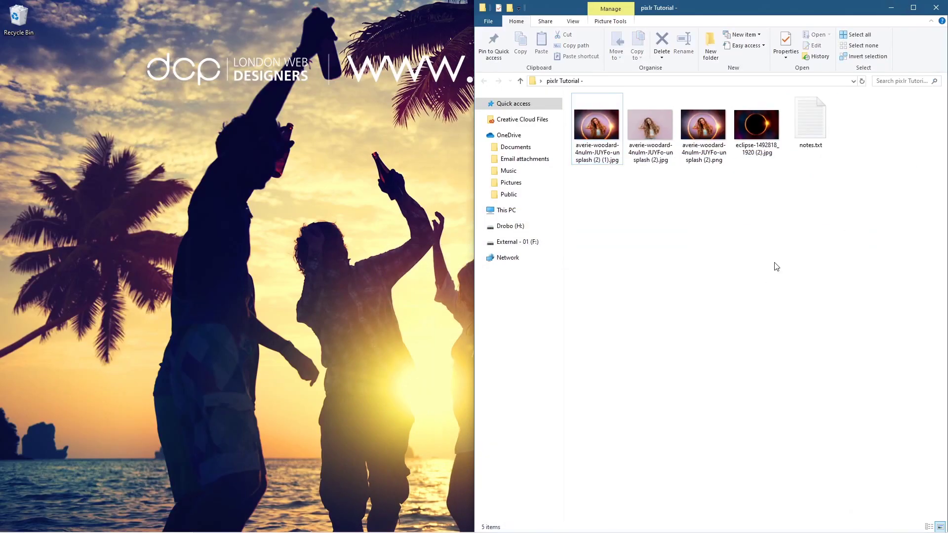
- Compare the original woman photo with the exported PNG side by side, view the PNG enlarged, and close both previews
{"action": "double_click", "coordinate": [674, 125]}
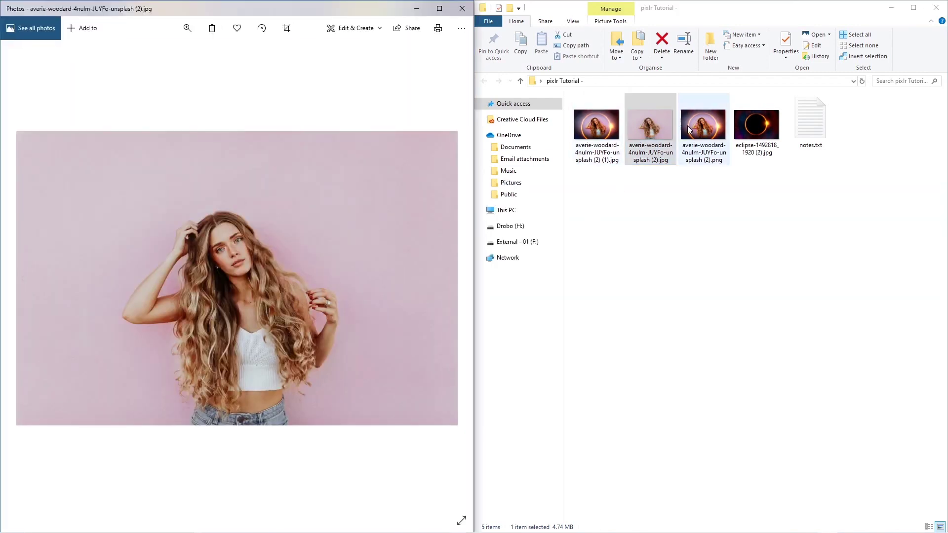
{"action": "double_click", "coordinate": [704, 126]}
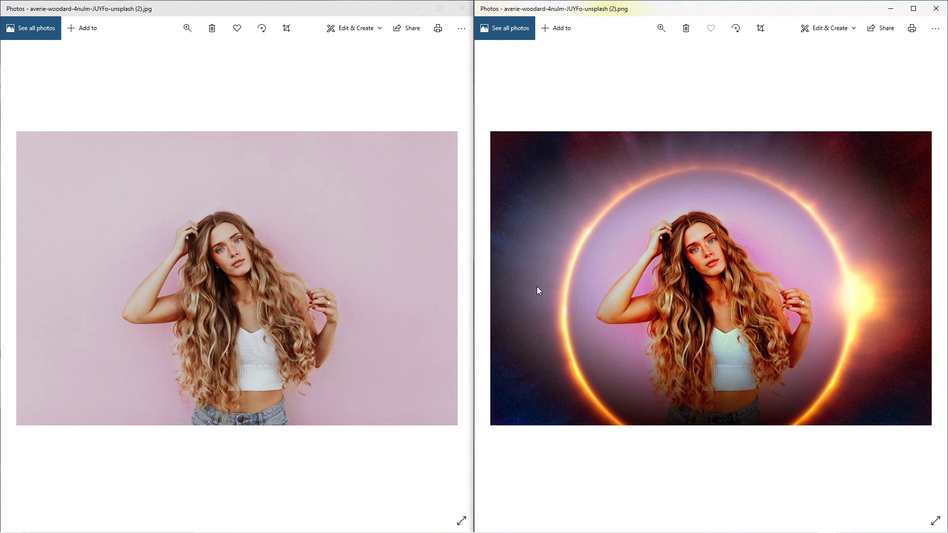
{"action": "left_click", "coordinate": [913, 9]}
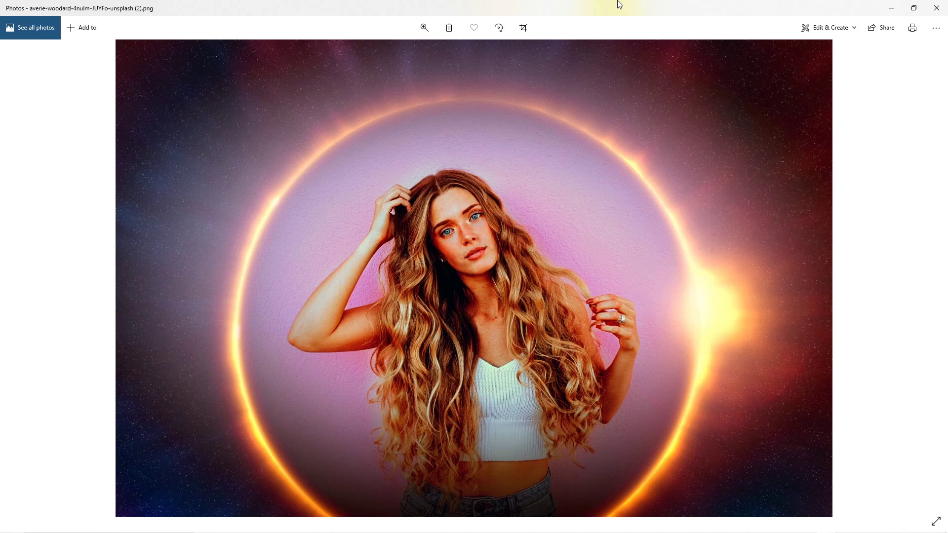
{"action": "double_click", "coordinate": [620, 4]}
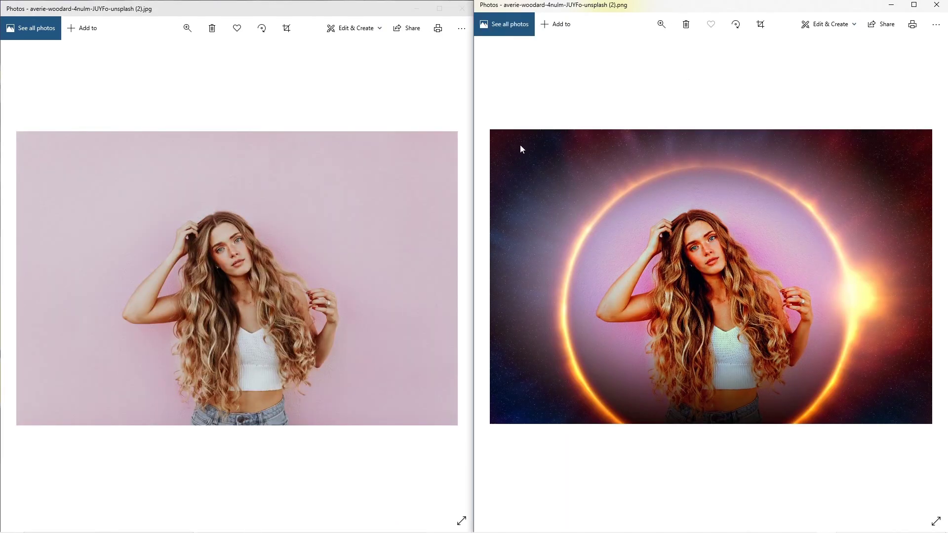
{"action": "left_click", "coordinate": [462, 9]}
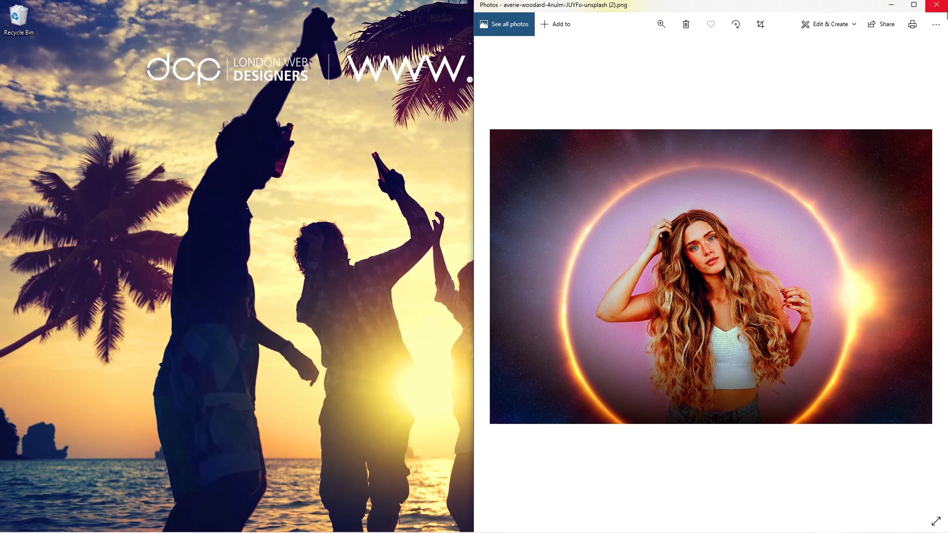
{"action": "left_click", "coordinate": [936, 5]}
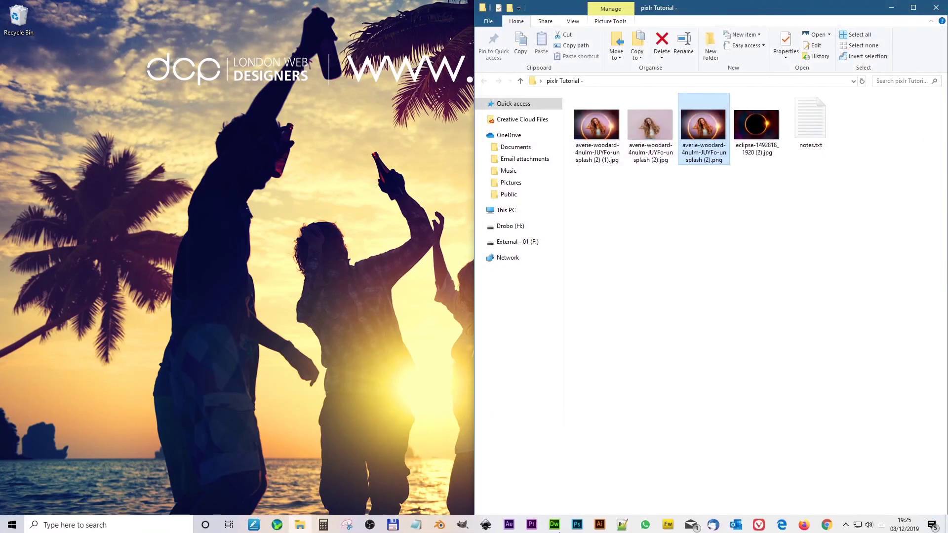
- Return to the browser, copy the downloaded PXD file into the pixlr Tutorial folder, and check the file's size
{"action": "left_click", "coordinate": [827, 525]}
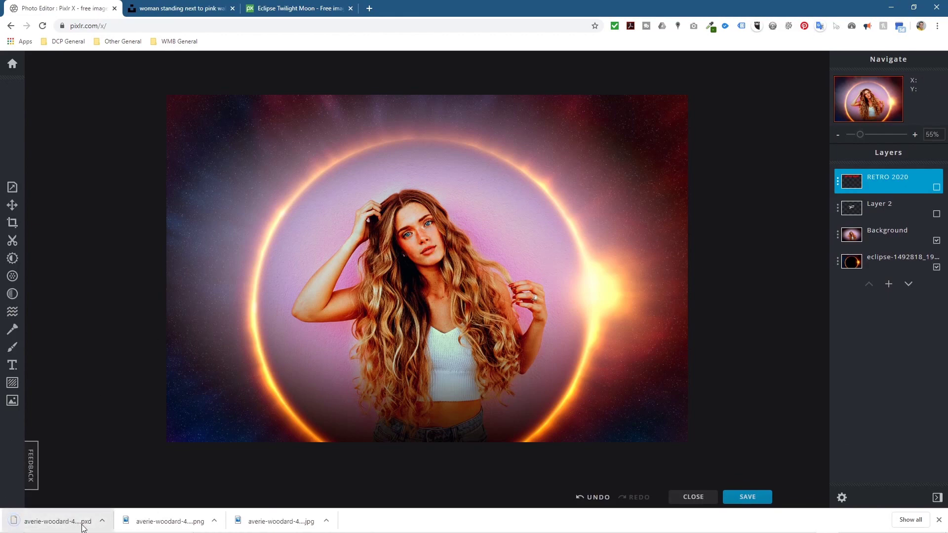
{"action": "key", "text": "super+Left"}
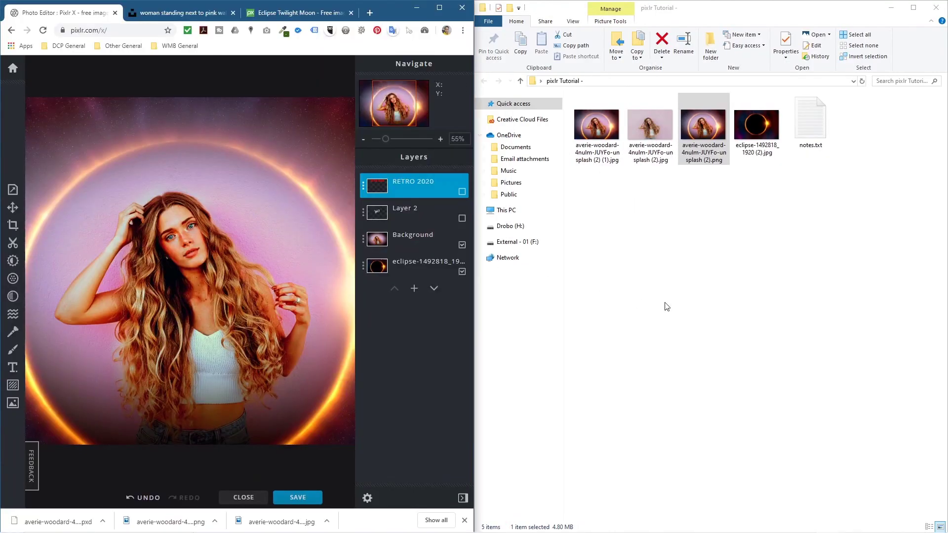
{"action": "left_click_drag", "start_coordinate": [55, 521], "coordinate": [700, 286]}
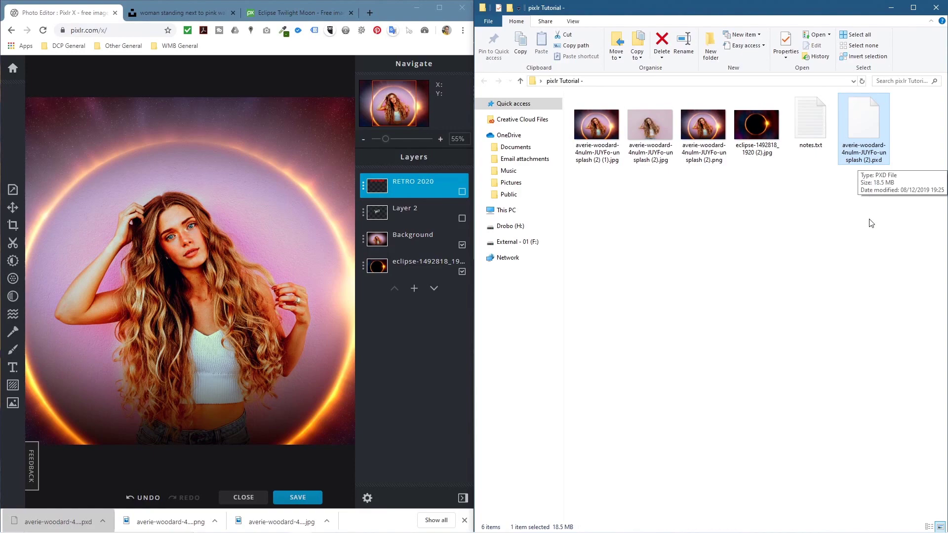
{"action": "left_click", "coordinate": [439, 8]}
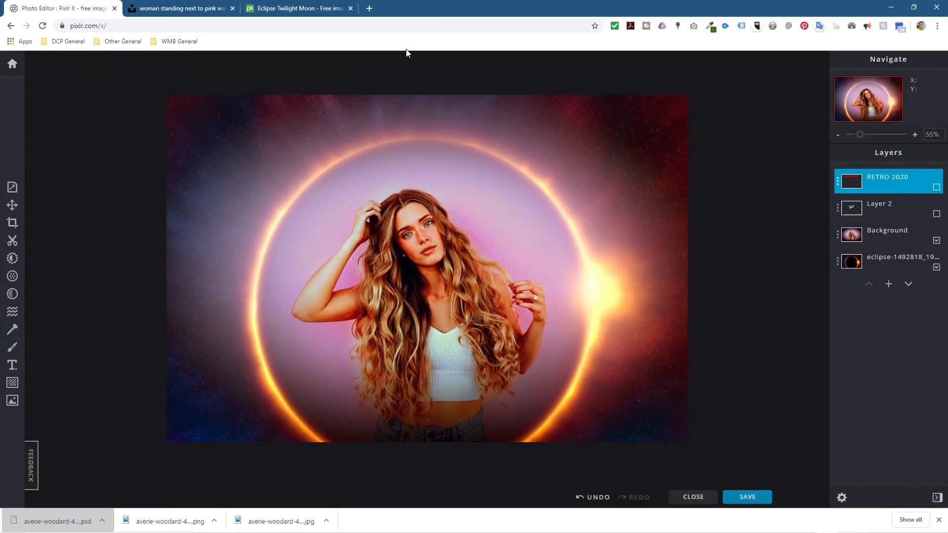
{"action": "left_click", "coordinate": [914, 8]}
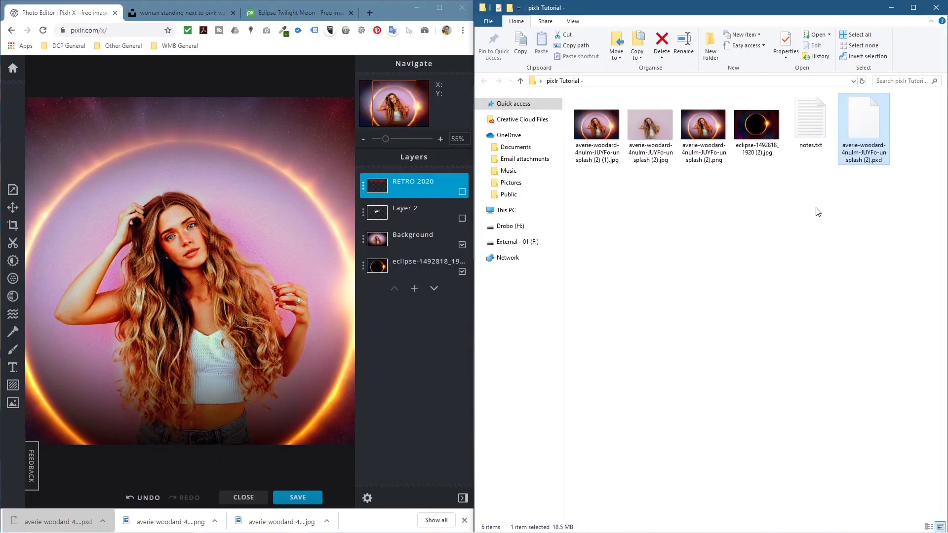
{"action": "left_click", "coordinate": [862, 159]}
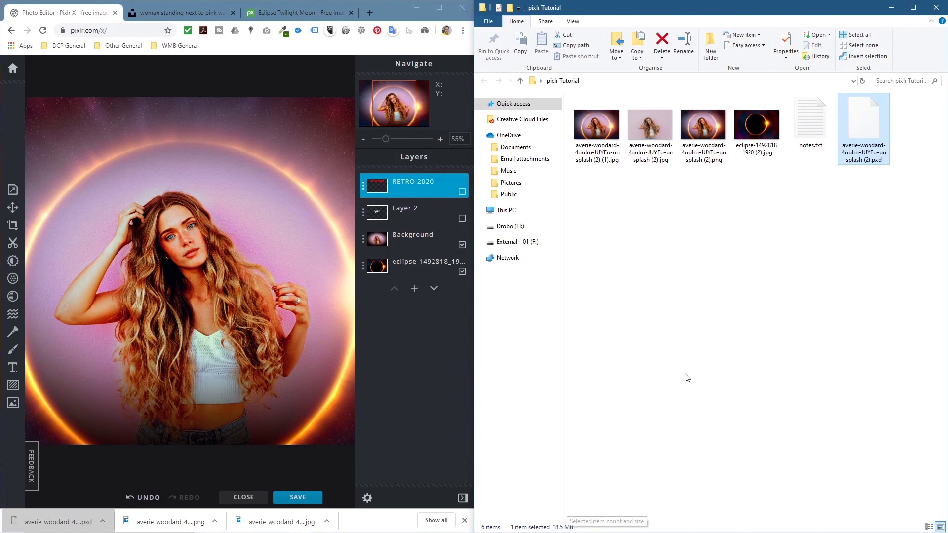
{"action": "left_click", "coordinate": [439, 8]}
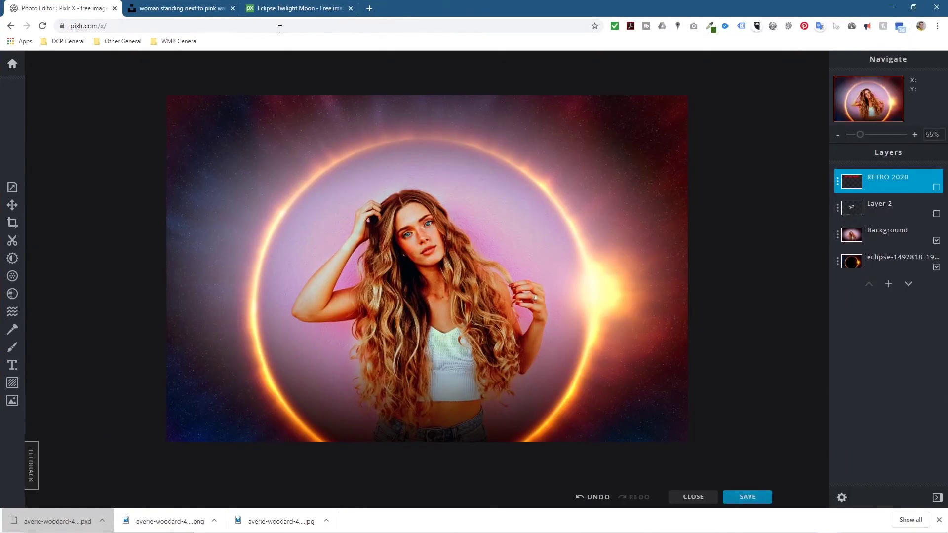
- Close the current project and remove its document from the Pixlr history
{"action": "left_click", "coordinate": [111, 26]}
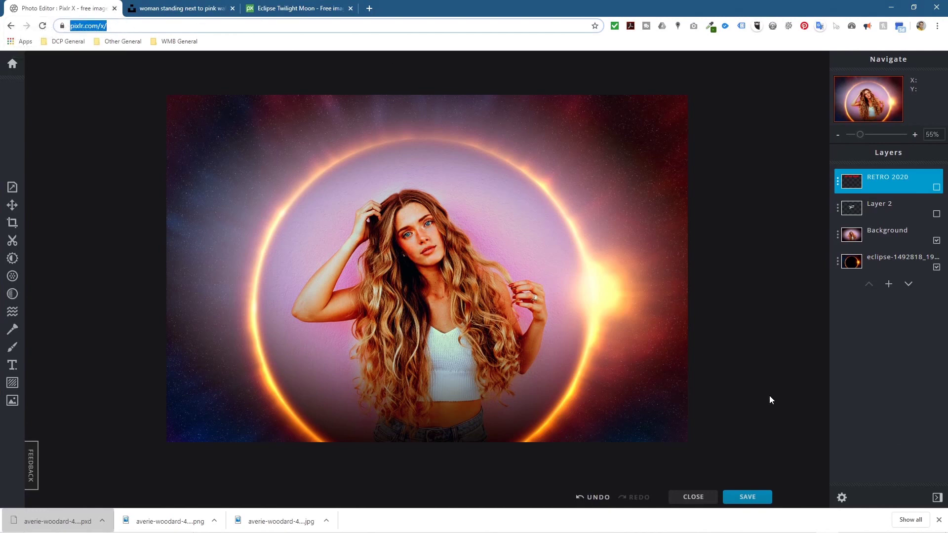
{"action": "left_click", "coordinate": [700, 498]}
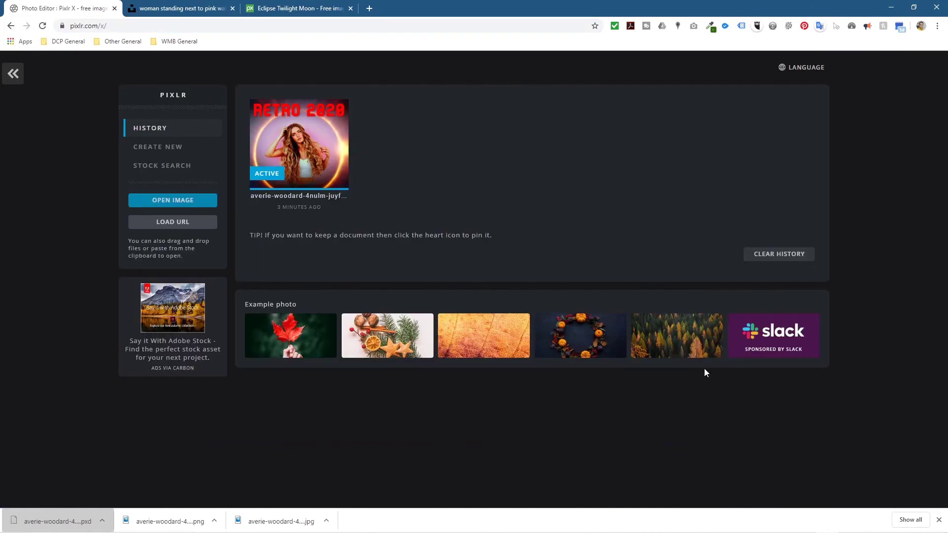
{"action": "mouse_move", "coordinate": [280, 164]}
{"action": "left_click", "coordinate": [338, 109]}
- Open the saved PXD file from the pixlr Tutorial folder and dismiss the browser's downloads bar
{"action": "left_click", "coordinate": [177, 203]}
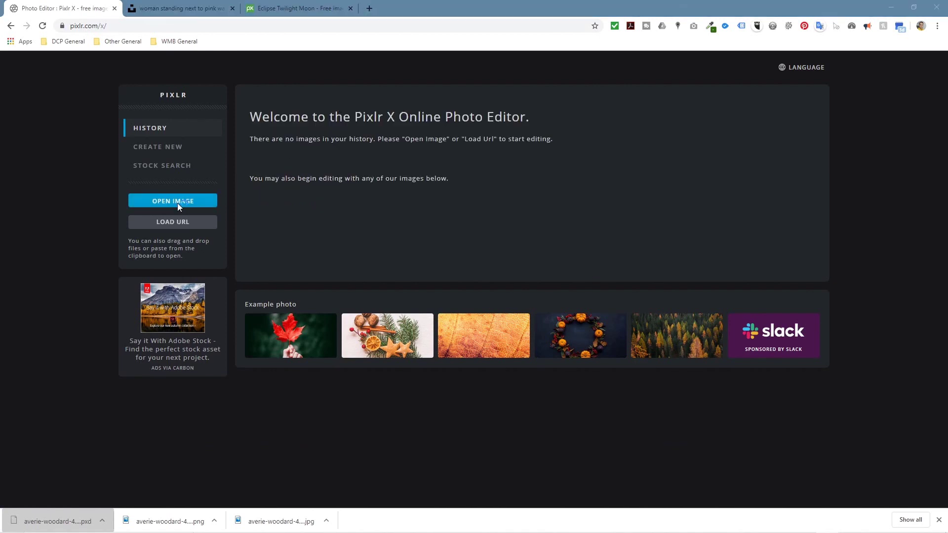
{"action": "left_click", "coordinate": [285, 84]}
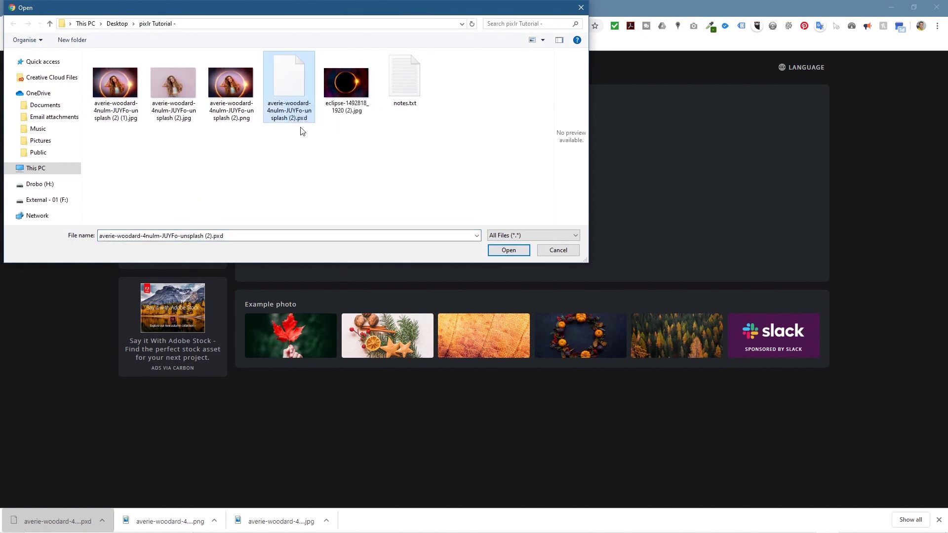
{"action": "left_click", "coordinate": [508, 250]}
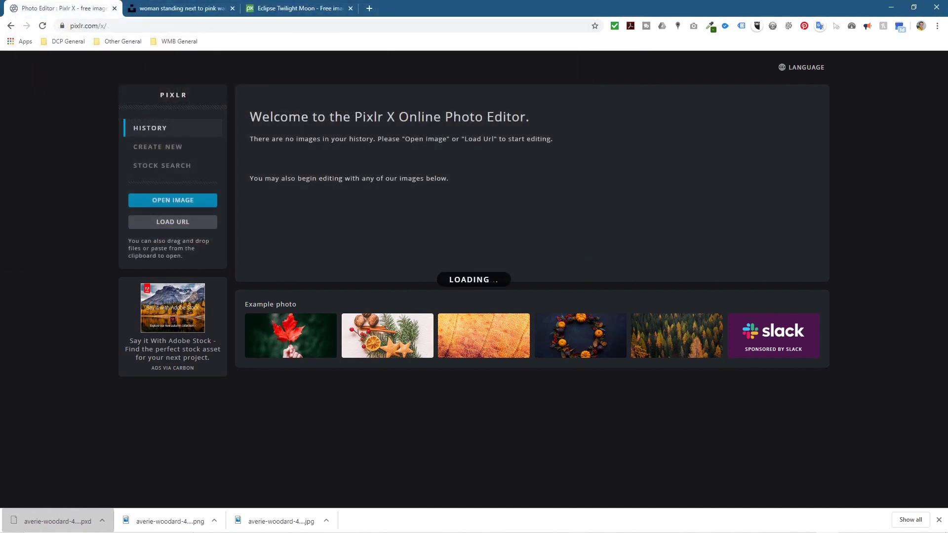
{"action": "left_click", "coordinate": [939, 520]}
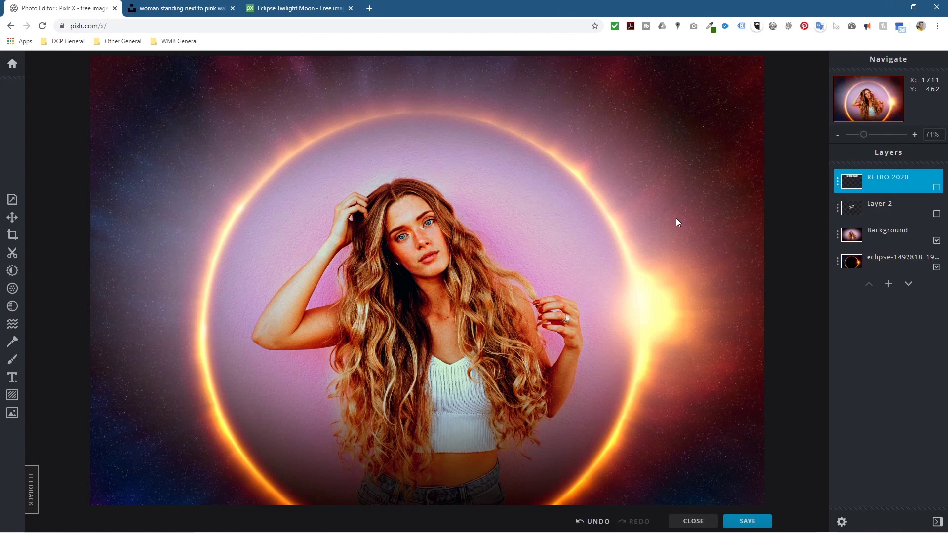
- Try the Tuning effects Bright, Clairify and Punch on the Background layer, and remove the selected effect
{"action": "left_click", "coordinate": [12, 292]}
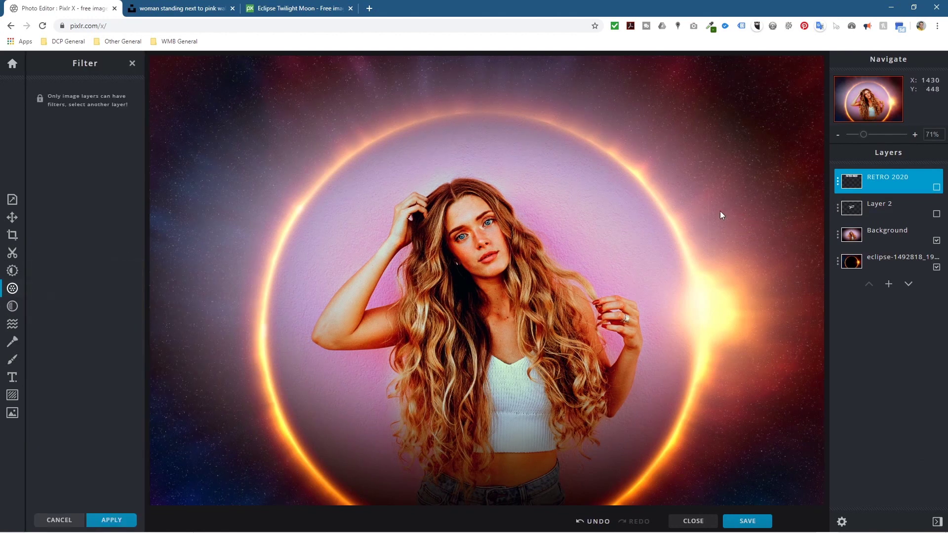
{"action": "left_click", "coordinate": [873, 234]}
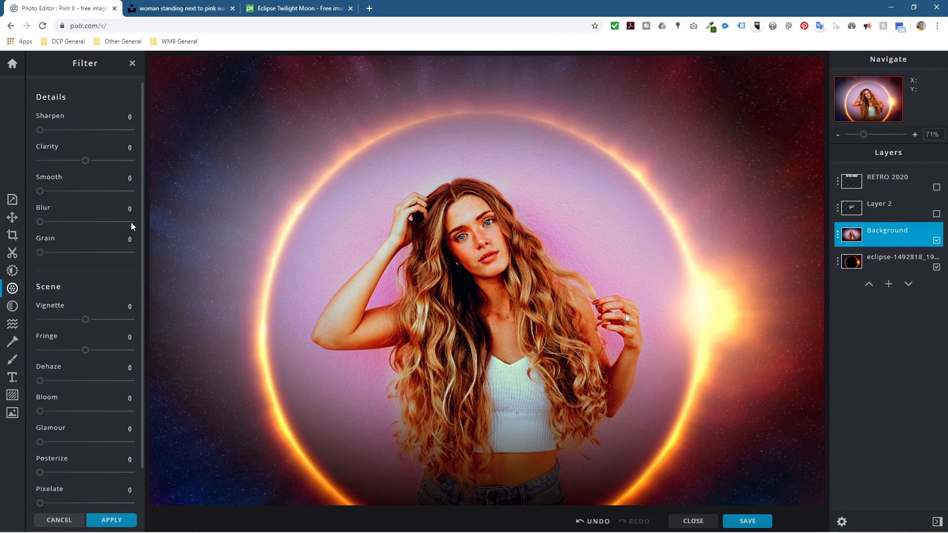
{"action": "left_click", "coordinate": [13, 306]}
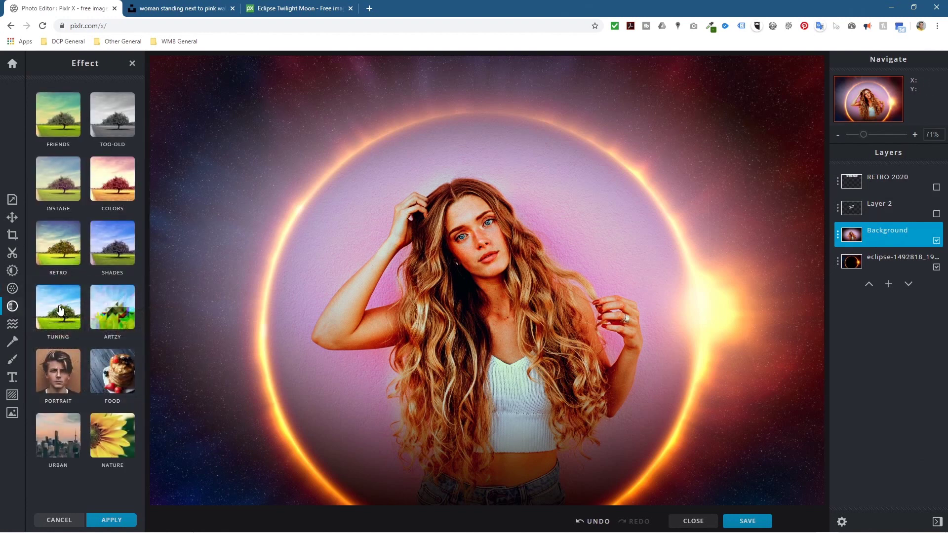
{"action": "left_click", "coordinate": [59, 309]}
{"action": "left_click", "coordinate": [73, 237]}
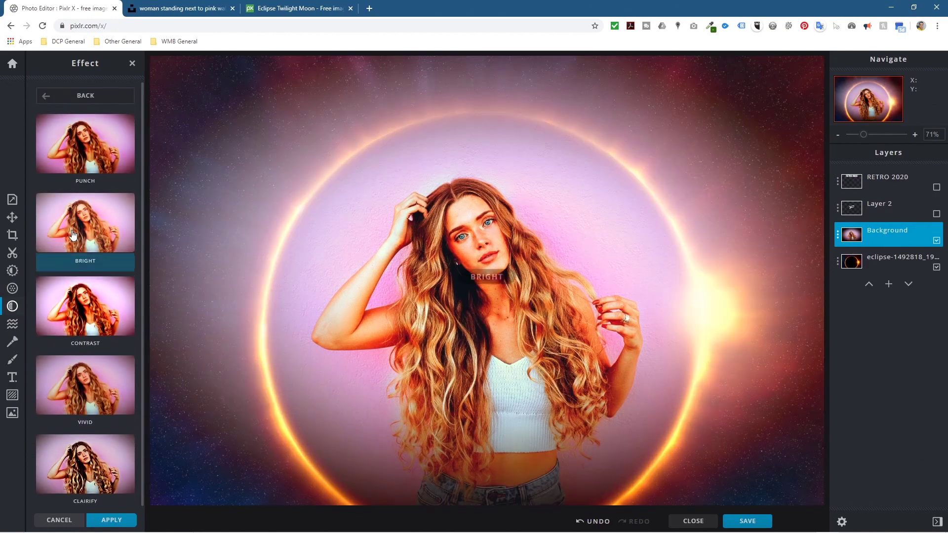
{"action": "left_click", "coordinate": [73, 311]}
{"action": "left_click", "coordinate": [74, 392]}
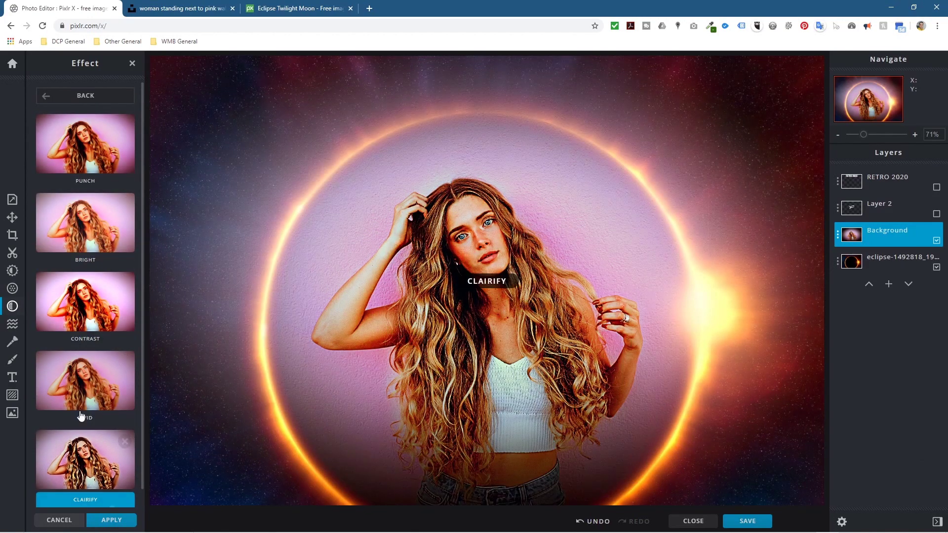
{"action": "left_click", "coordinate": [84, 222]}
{"action": "left_click", "coordinate": [80, 131]}
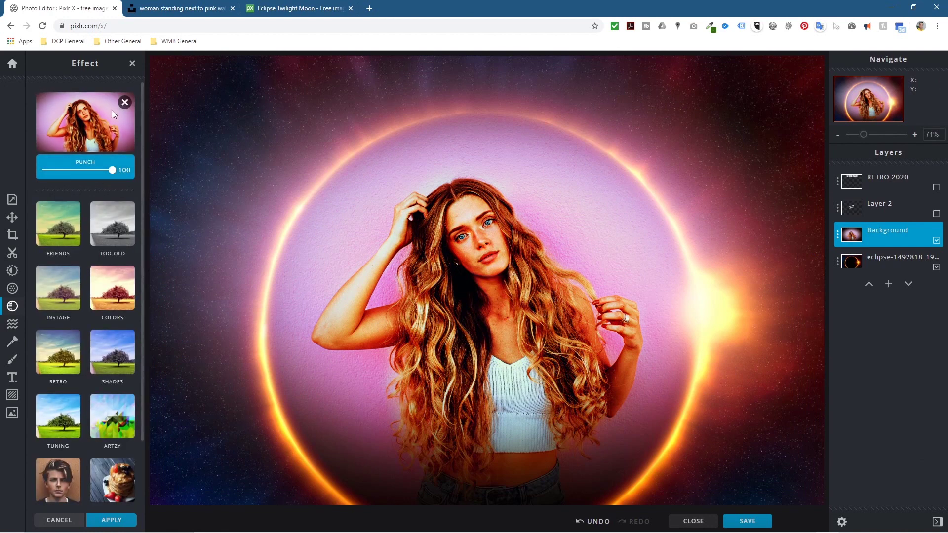
{"action": "left_click", "coordinate": [125, 102]}
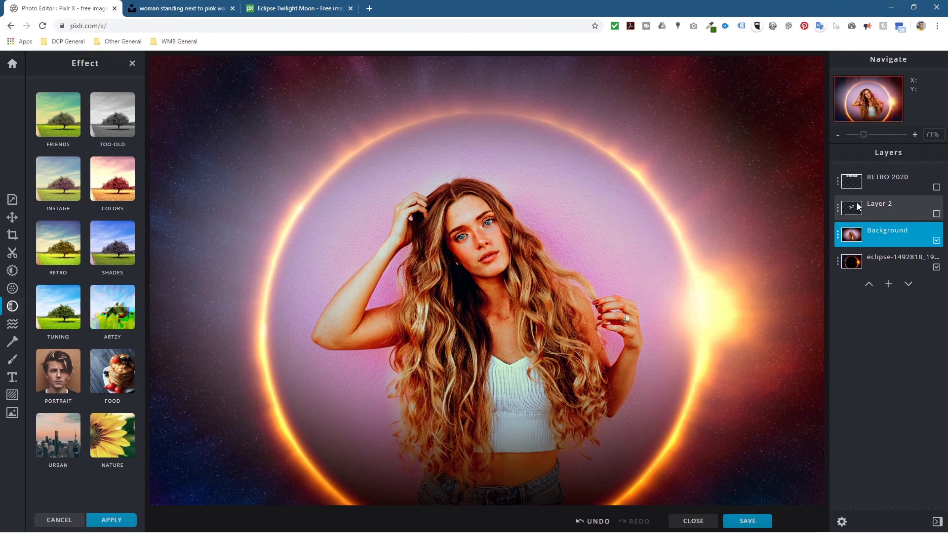
- Show the RETRO 2020 text layer briefly and hide it again
{"action": "left_click", "coordinate": [937, 188]}
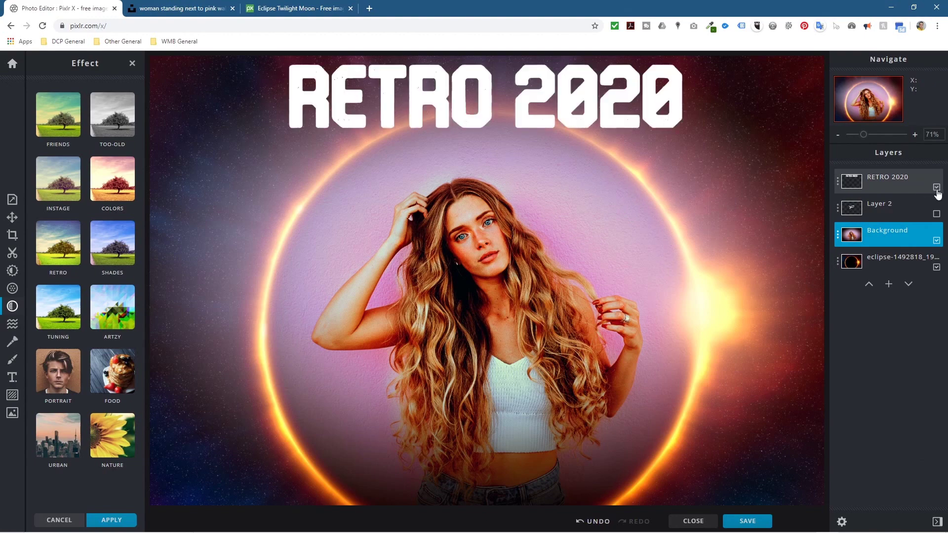
{"action": "left_click", "coordinate": [937, 192]}
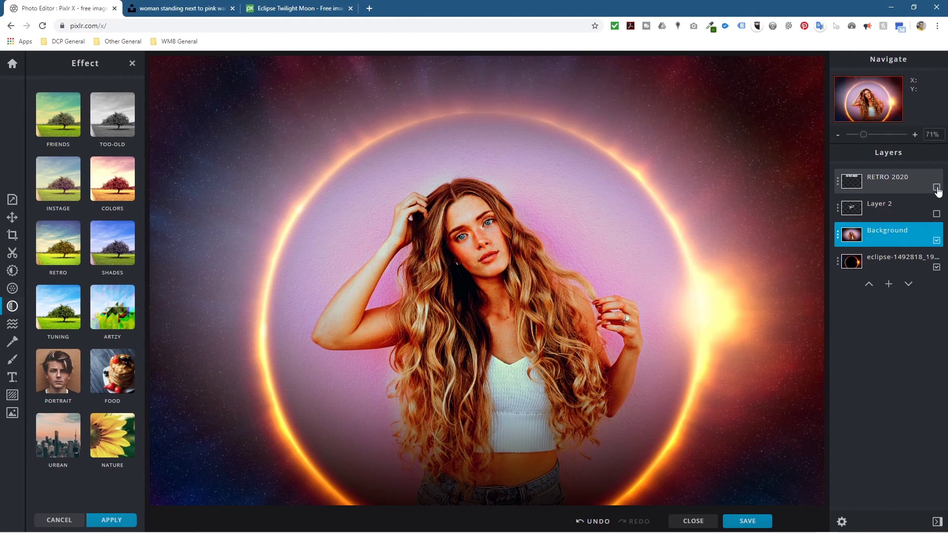
- Close the Pixlr X editor, the woman photo page and the Pixabay eclipse page in the browser
{"action": "left_click", "coordinate": [114, 9]}
{"action": "left_click", "coordinate": [114, 9]}
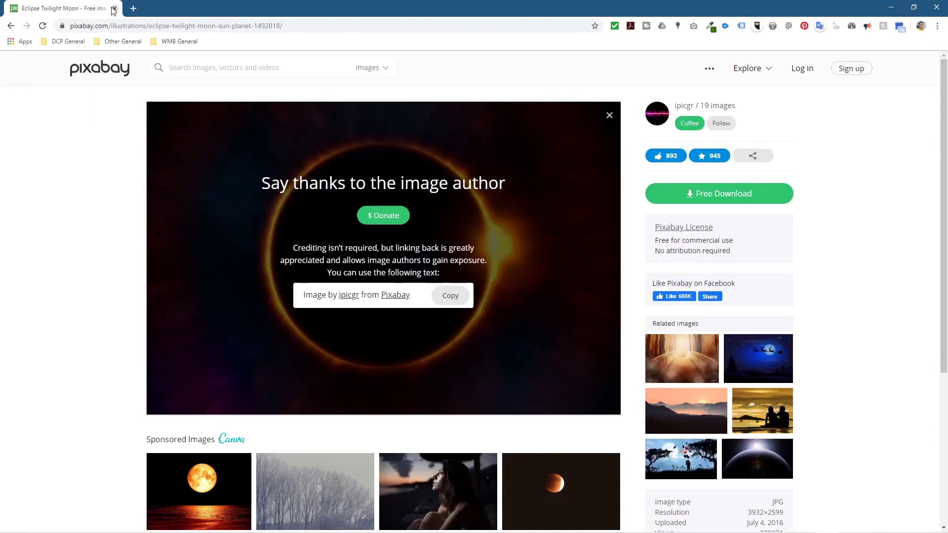
{"action": "left_click", "coordinate": [113, 9]}
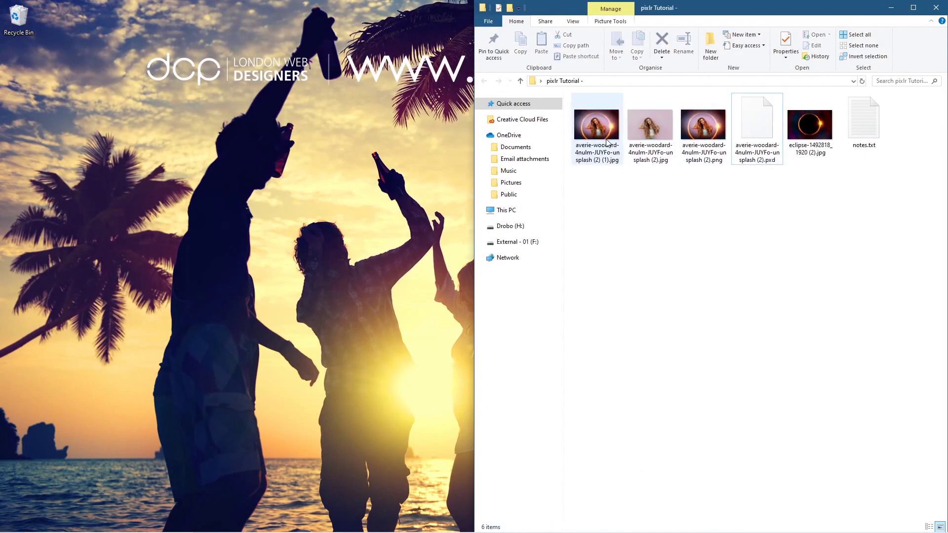
- View the exported PNG from the pixlr Tutorial folder at full size, and close the image viewer and the folder window
{"action": "double_click", "coordinate": [698, 133]}
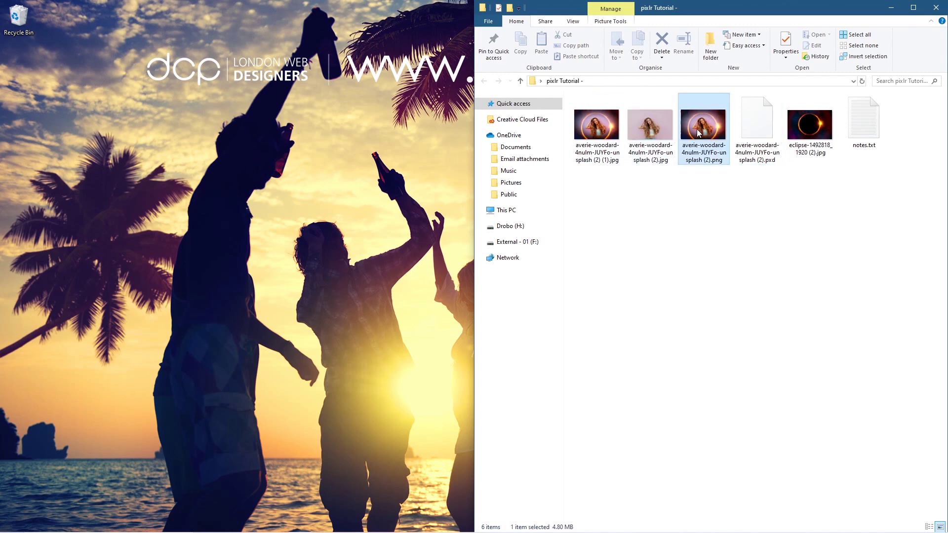
{"action": "left_click", "coordinate": [681, 191]}
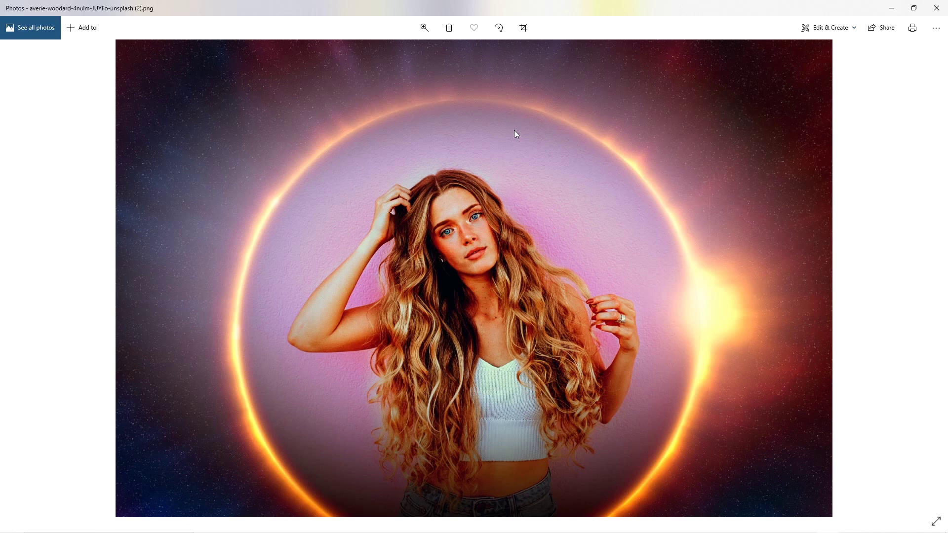
{"action": "left_click", "coordinate": [936, 8]}
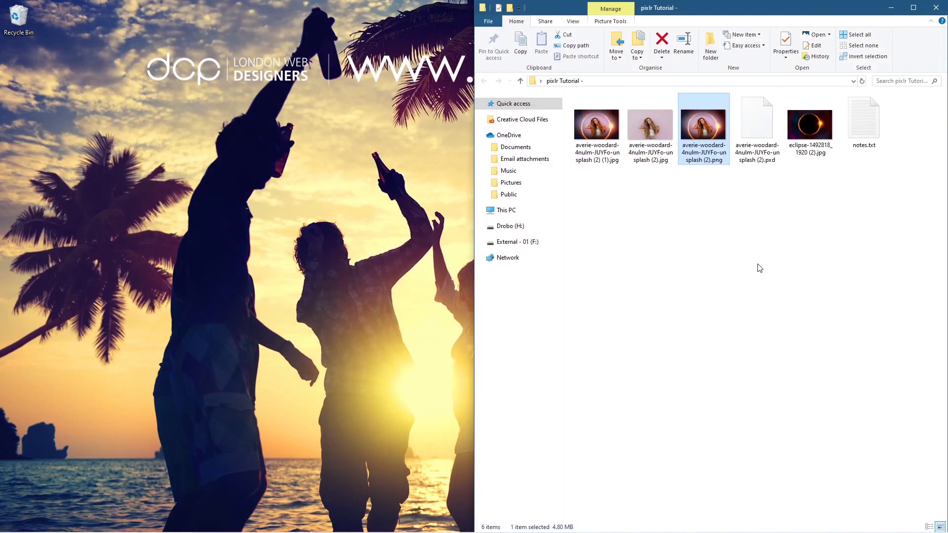
{"action": "left_click", "coordinate": [936, 8]}
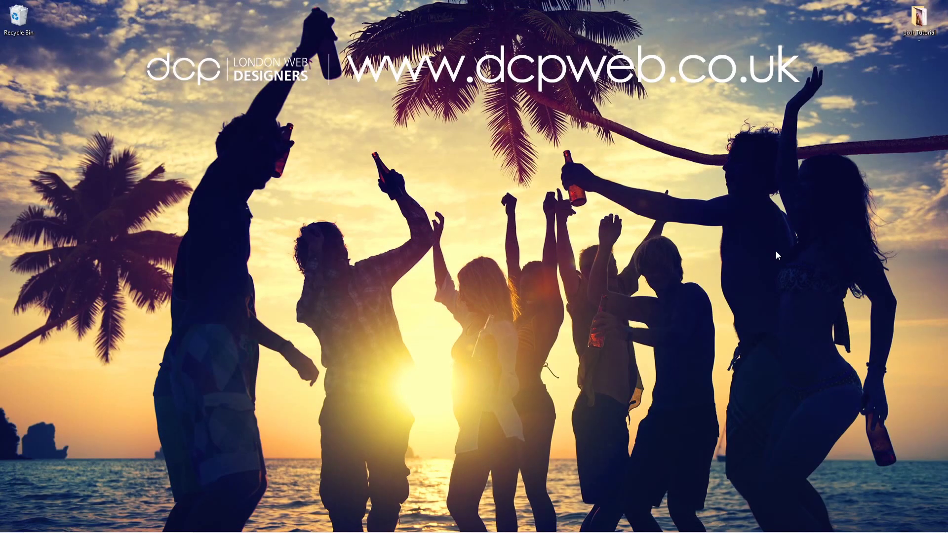